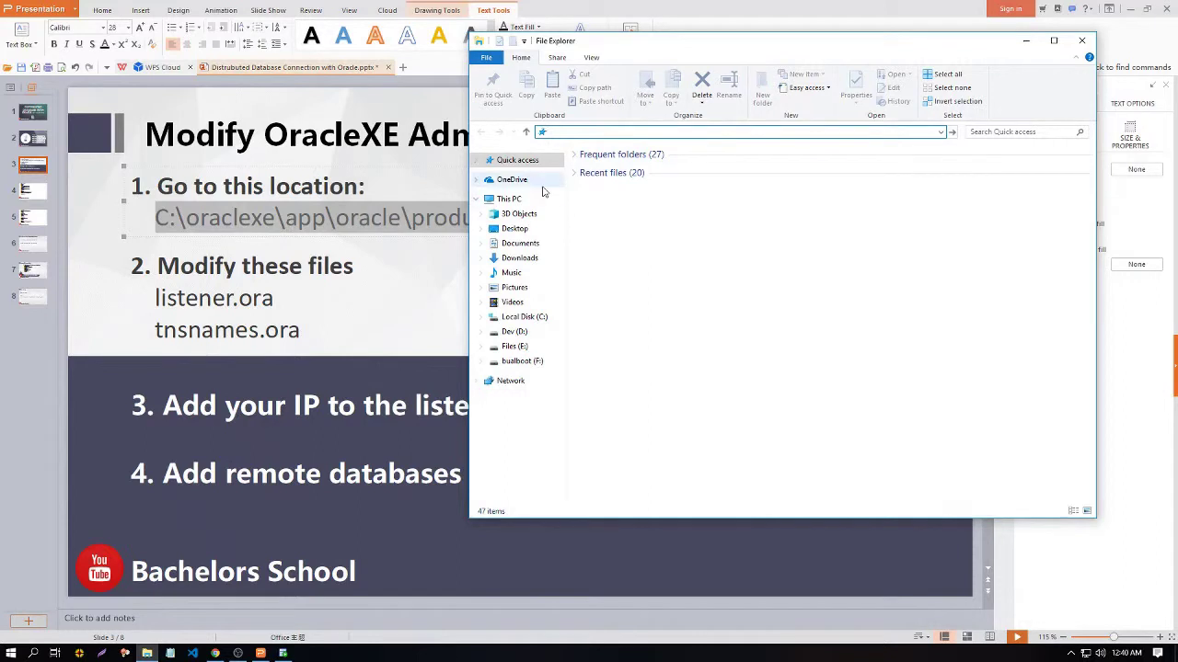
Step: Open listener.ora from the Oracle network ADMIN folder in Notepad
click(941, 132)
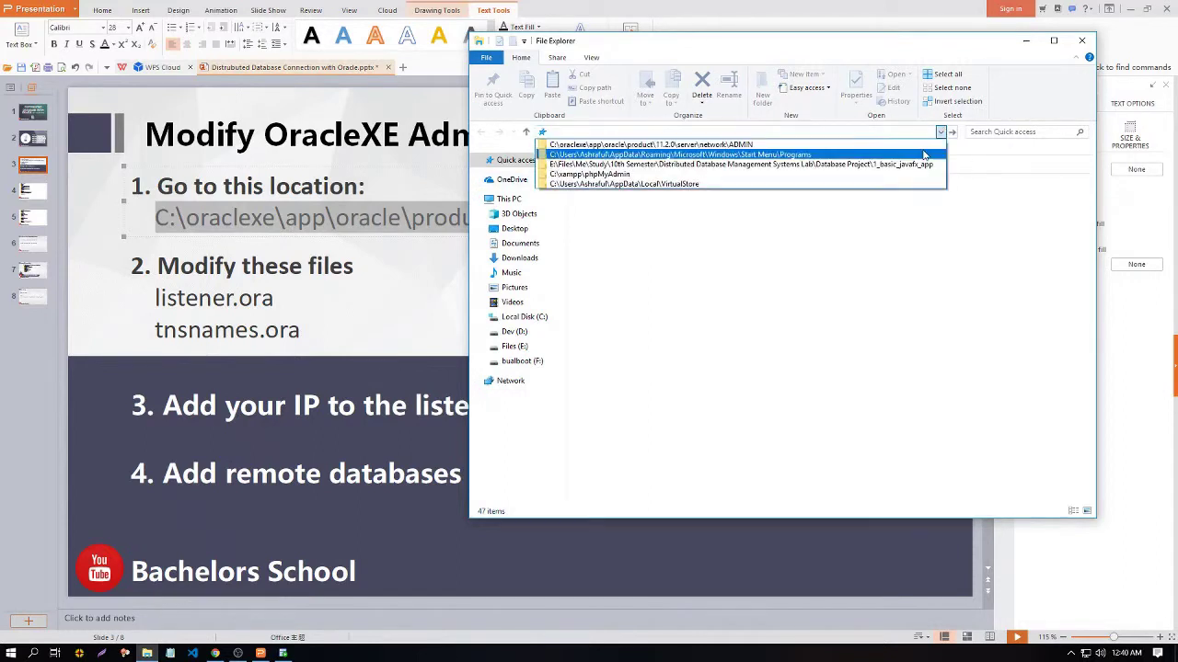
click(920, 144)
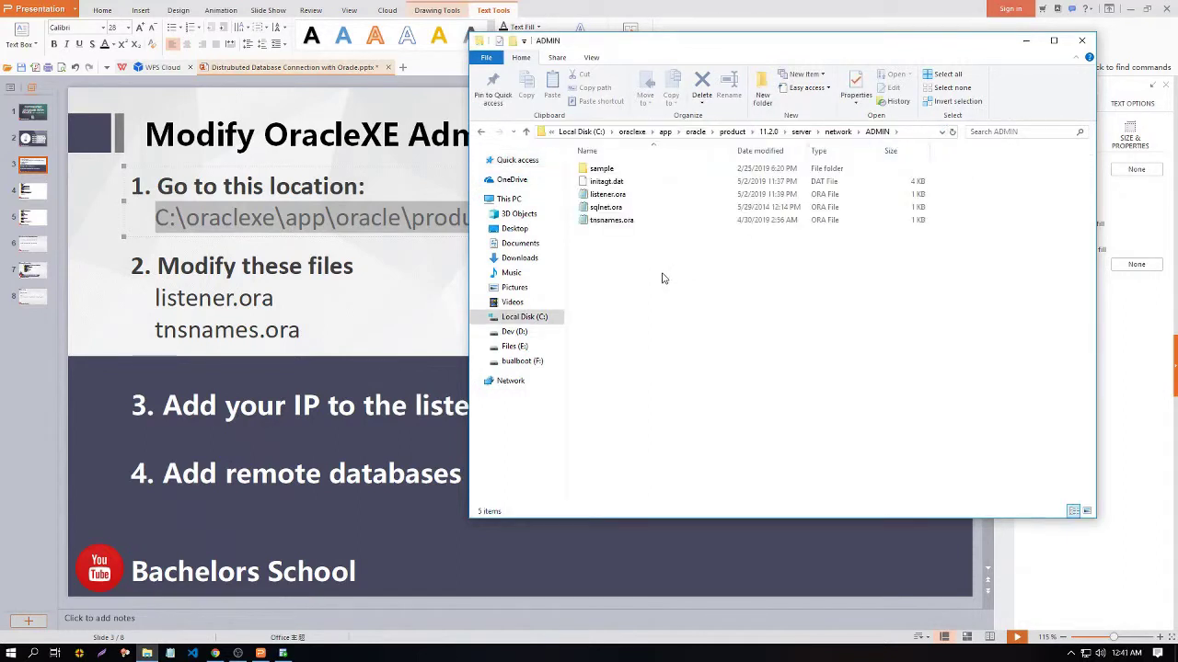
drag(687, 41, 640, 53)
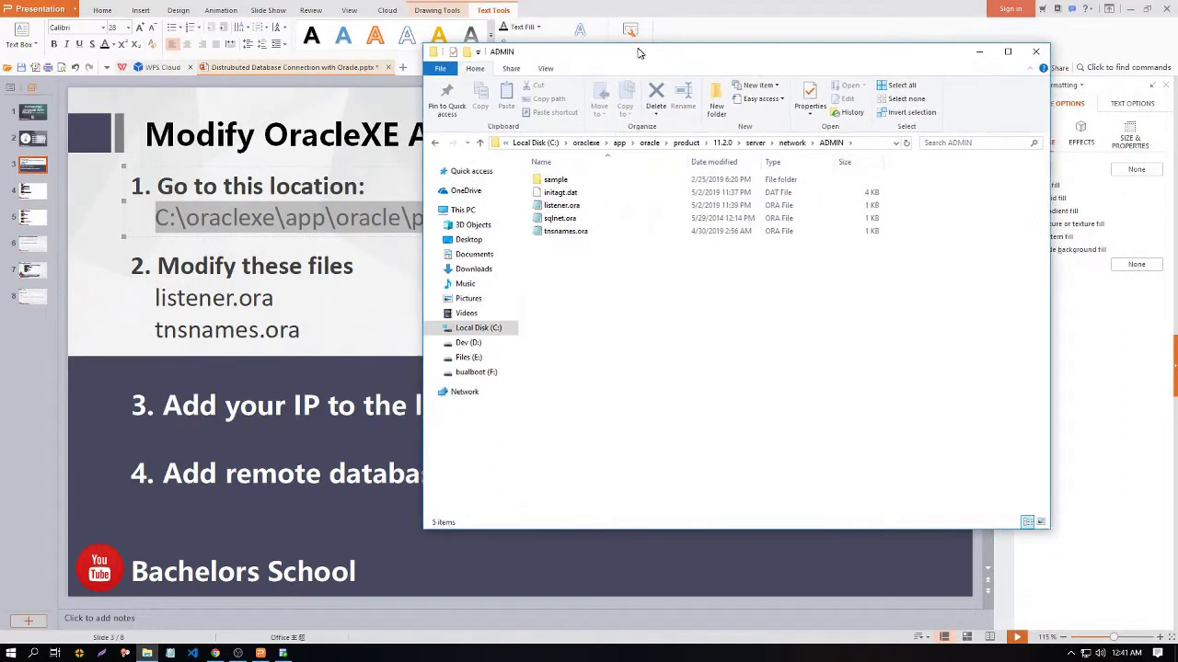
click(591, 210)
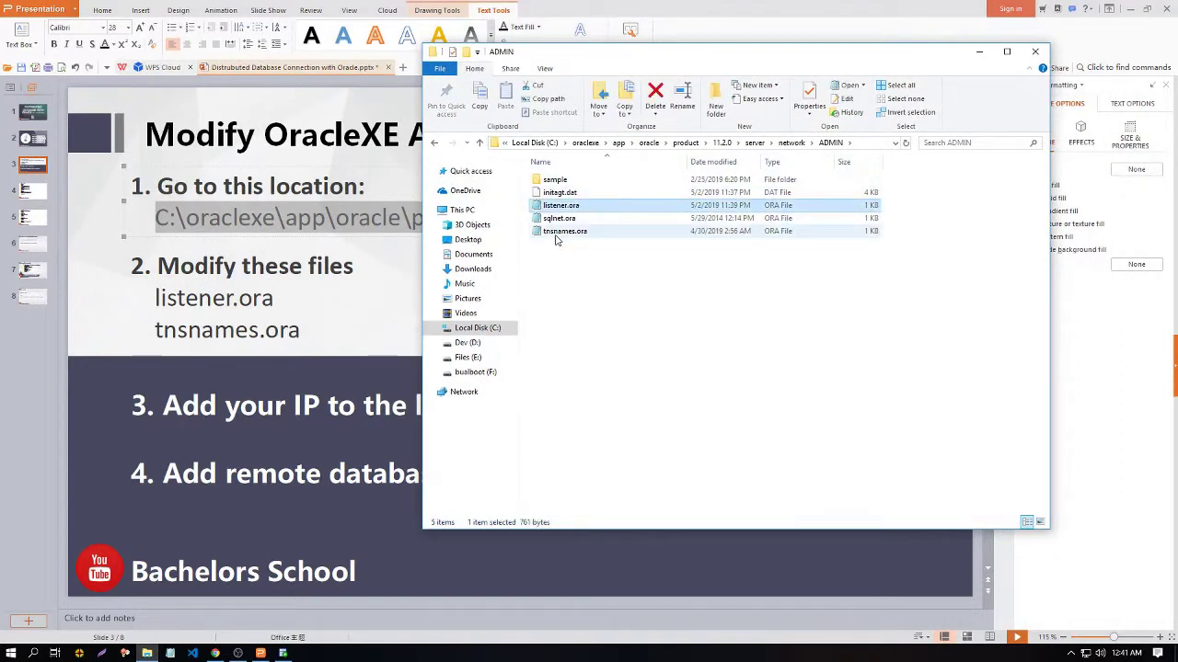
click(566, 235)
click(586, 254)
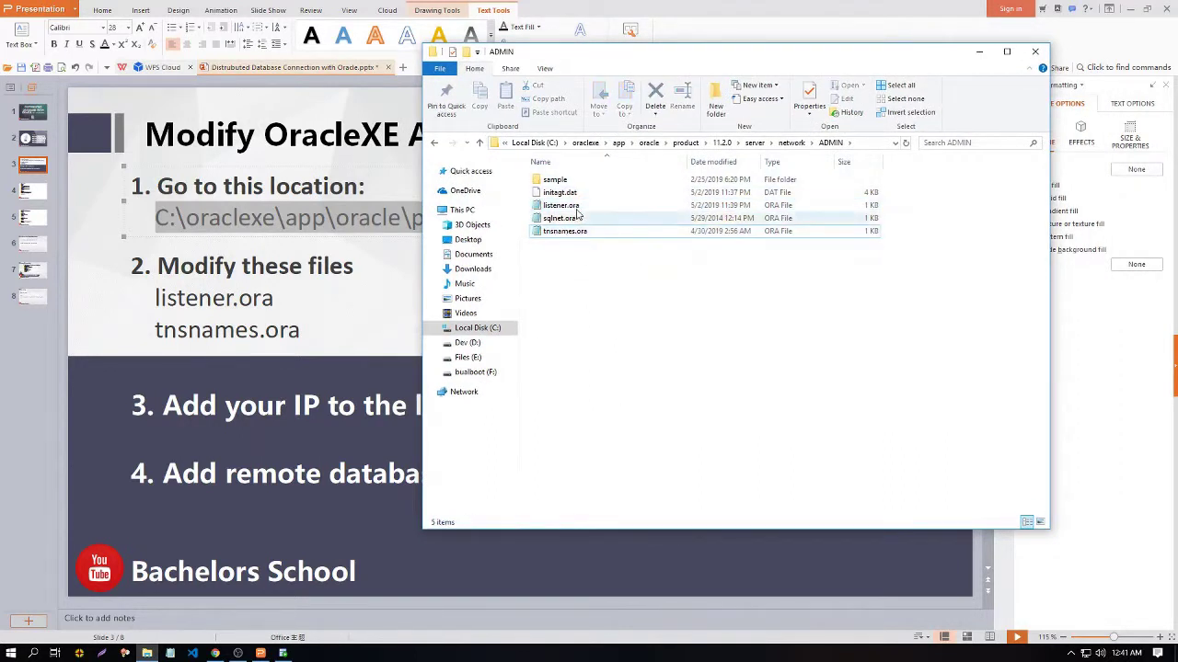
double_click(577, 210)
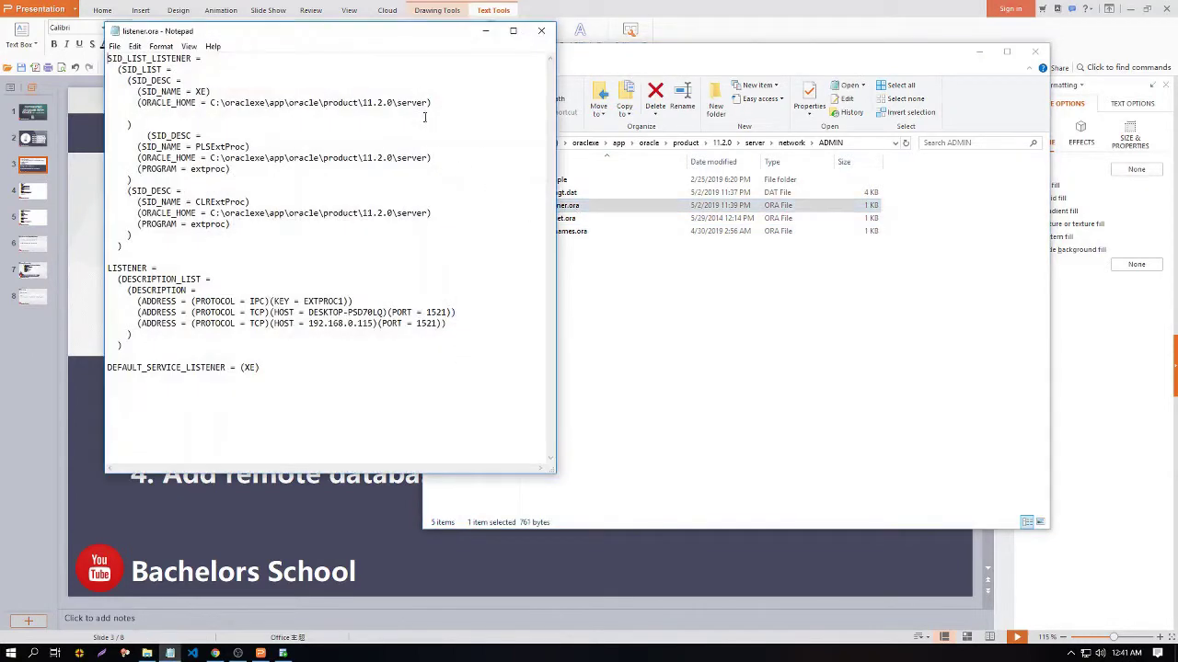
Step: Check the listener's HOST address 192.168.0.115, then close Notepad and minimize Explorer
drag(377, 37, 514, 93)
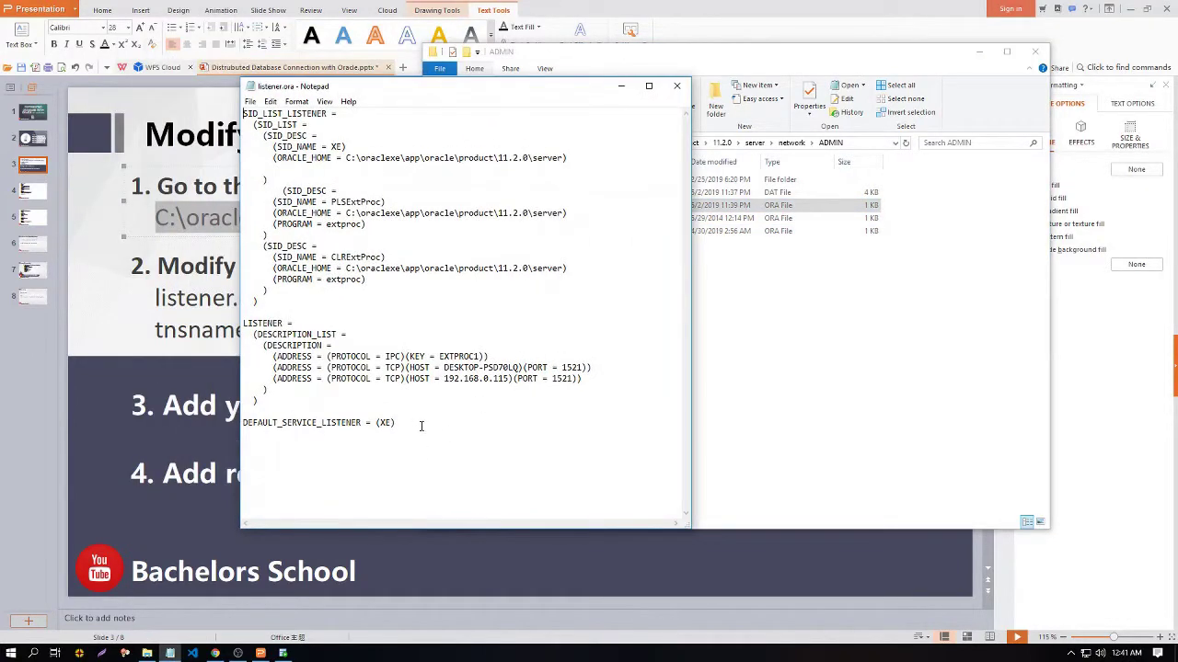
drag(422, 426, 245, 111)
click(509, 498)
drag(273, 379, 583, 379)
click(532, 379)
drag(445, 379, 511, 379)
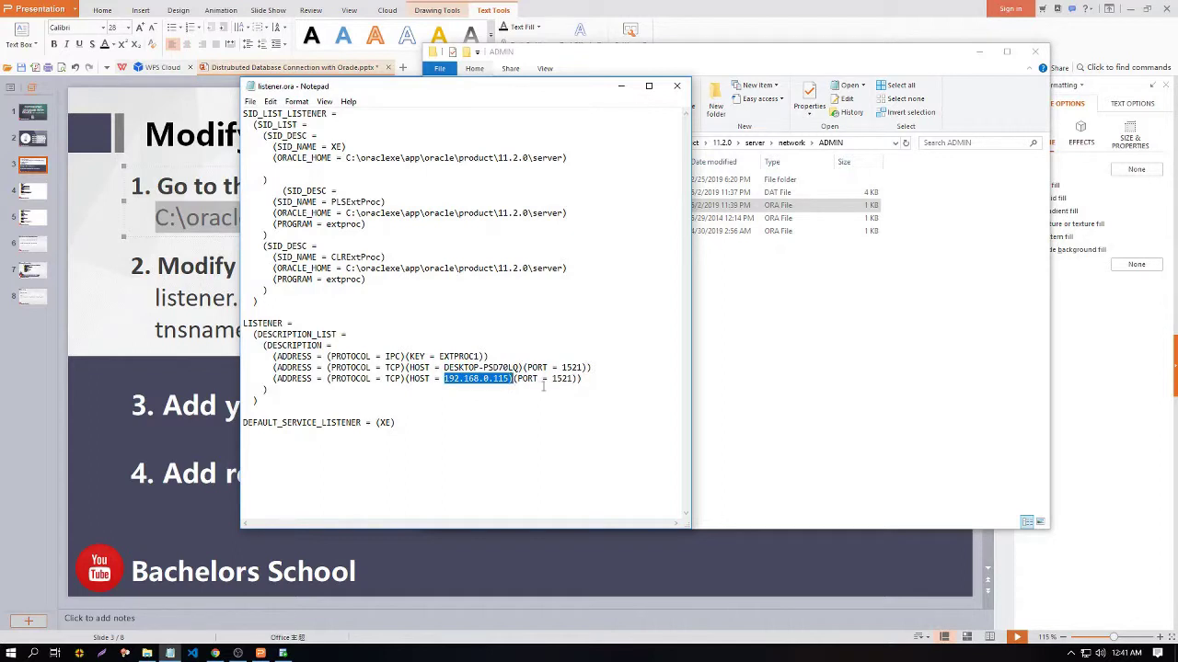
click(543, 387)
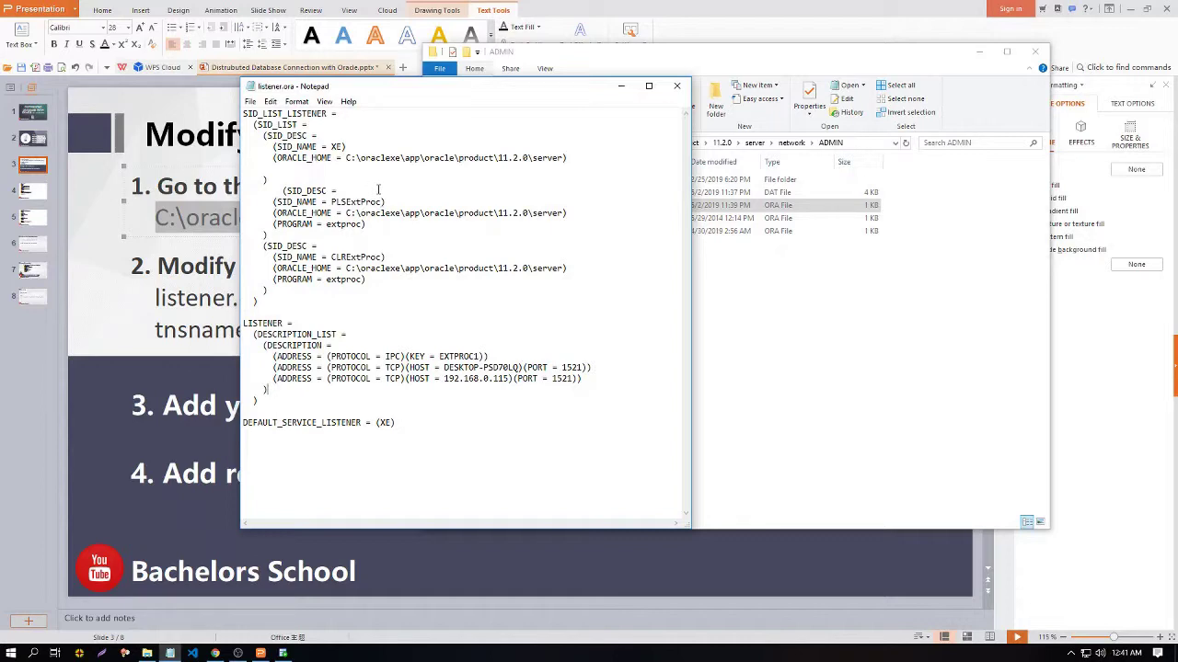
click(676, 86)
click(978, 53)
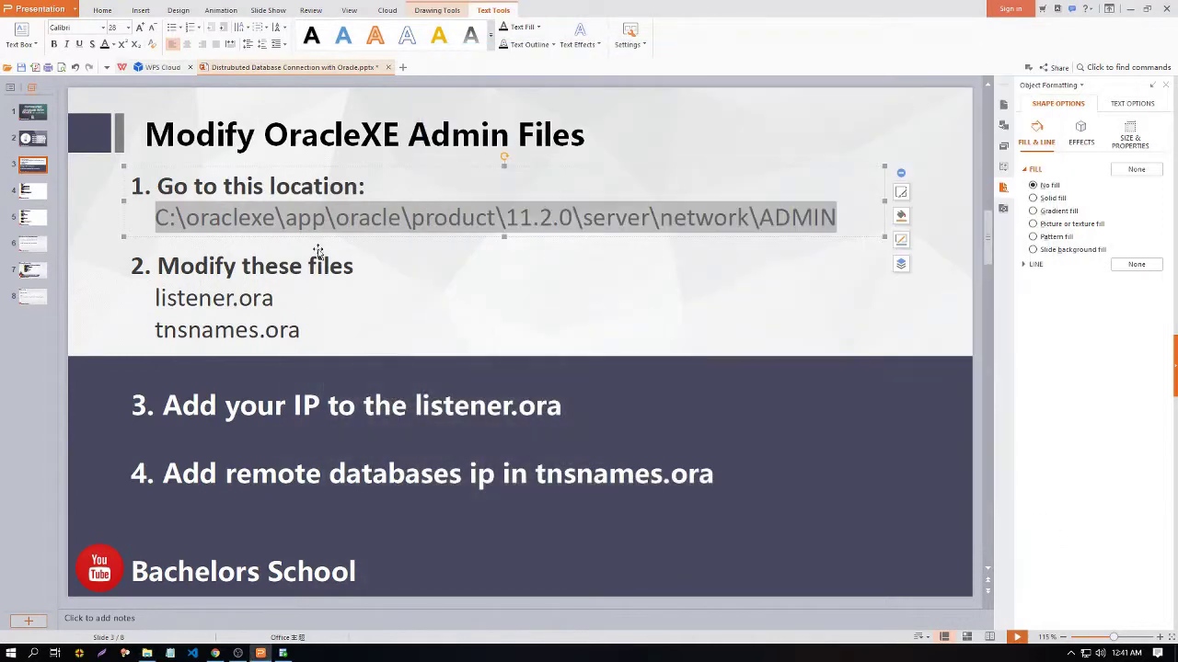
Step: Step through the listener.ora and tnsnames.ora slides
click(32, 191)
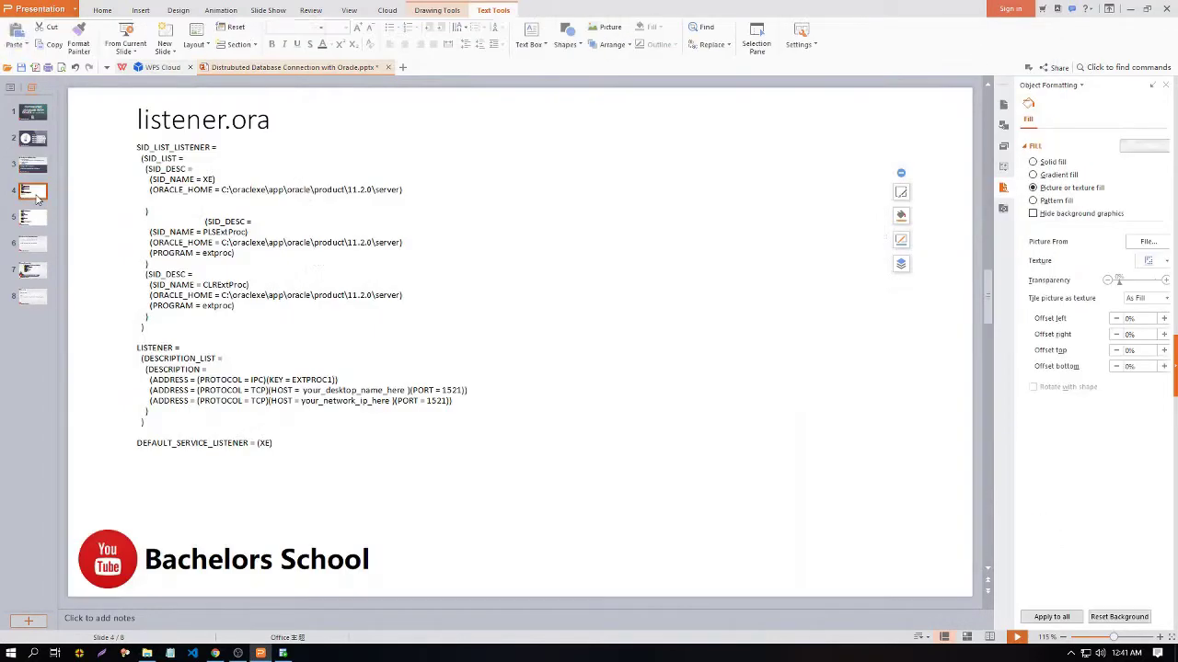
click(154, 162)
click(110, 340)
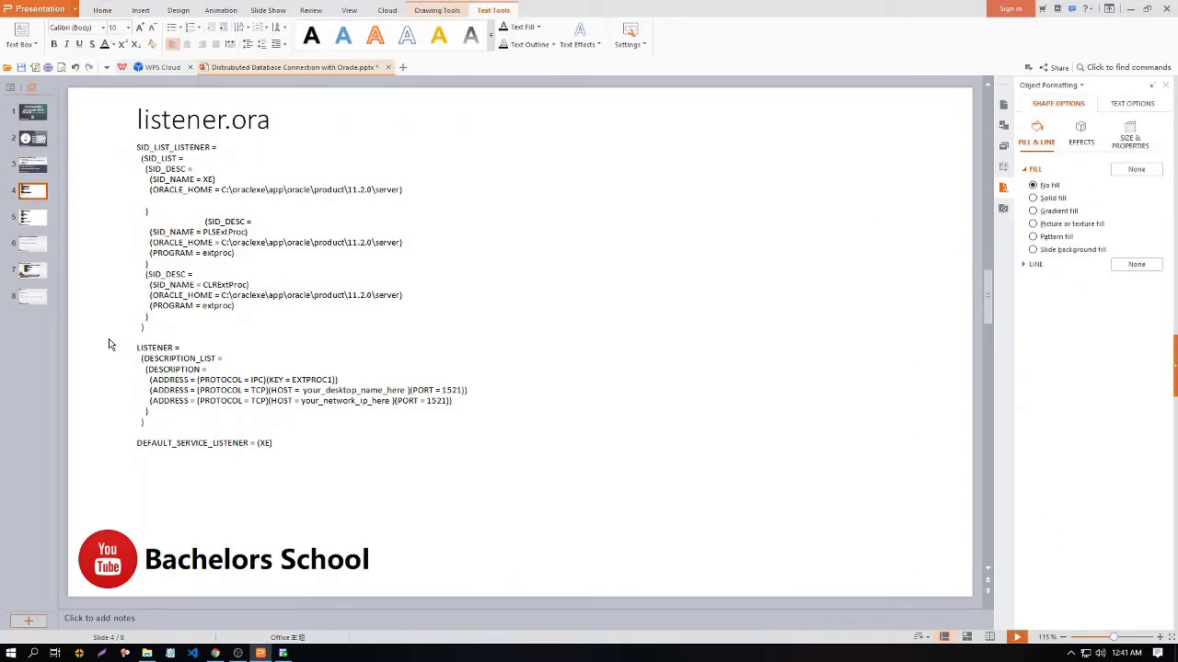
click(35, 224)
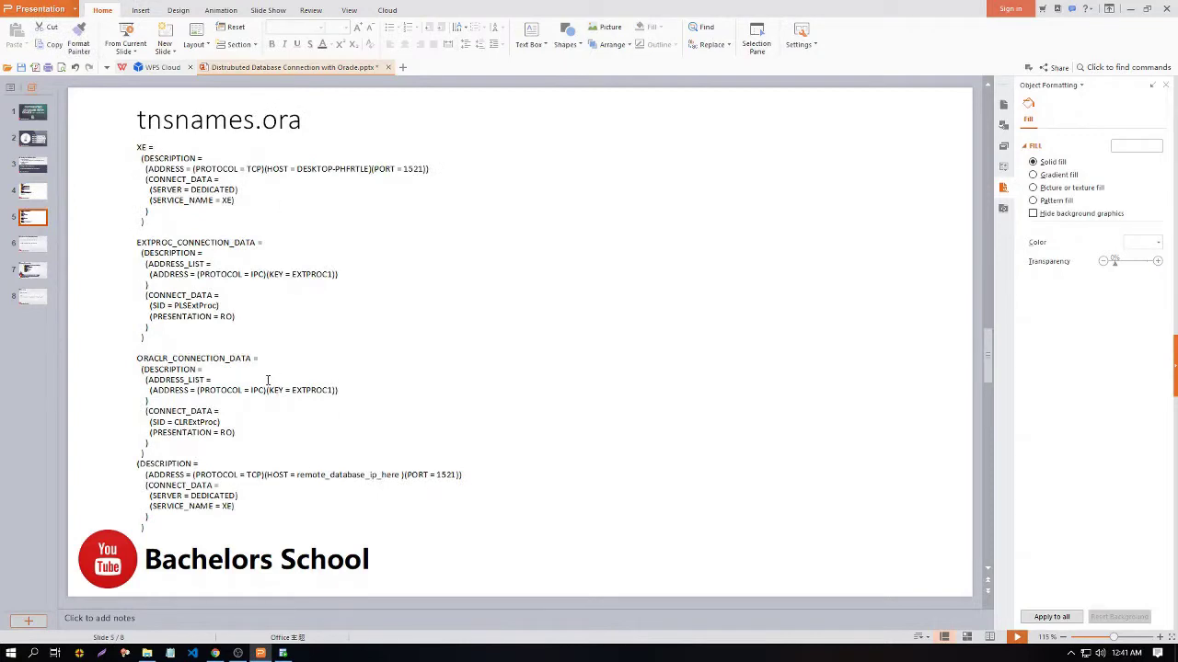
Step: Open tnsnames.ora in Notepad, review its remote HOST 192.168.0.110, and close it
click(147, 653)
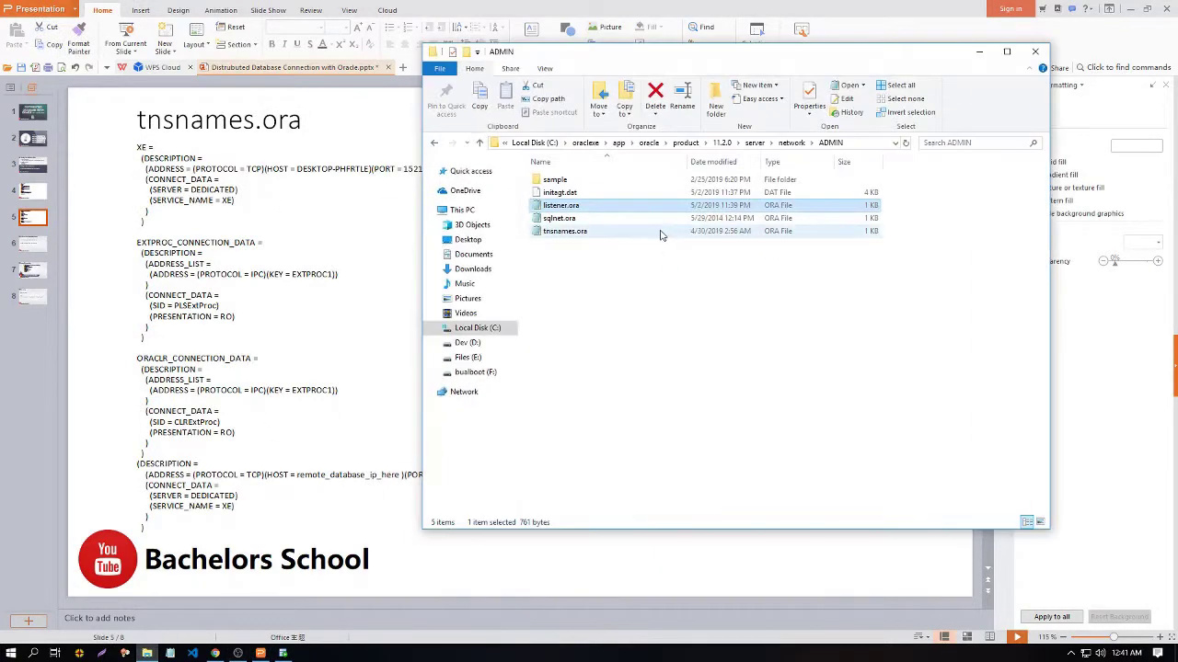
double_click(650, 231)
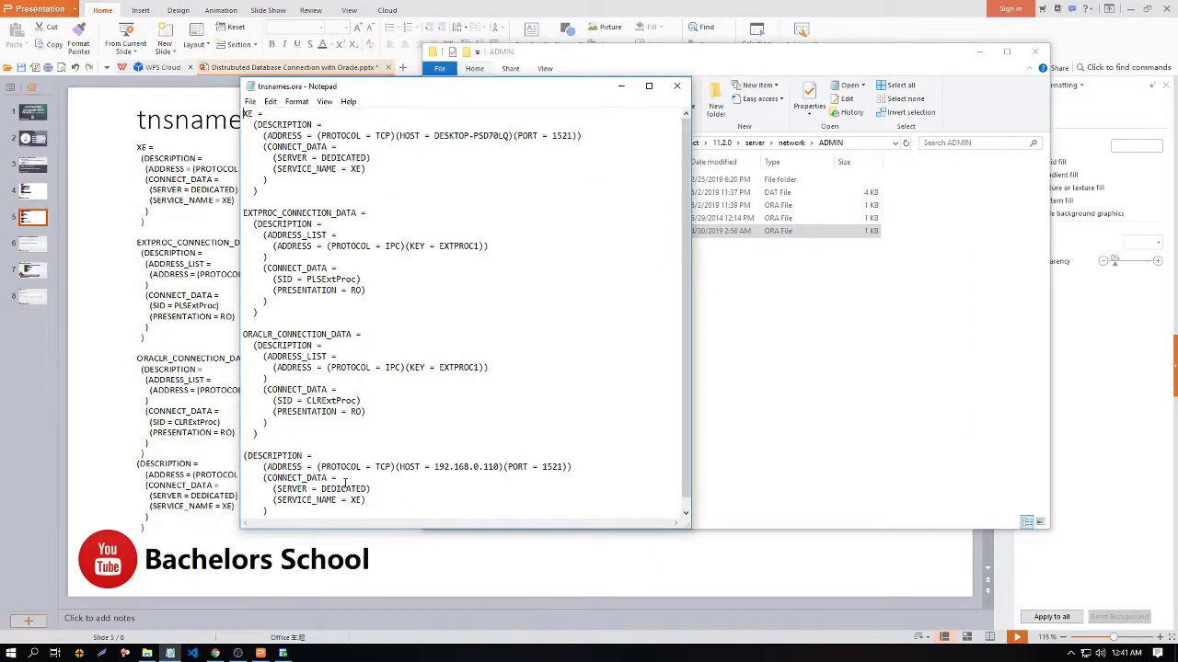
scroll(321, 469, down, 1)
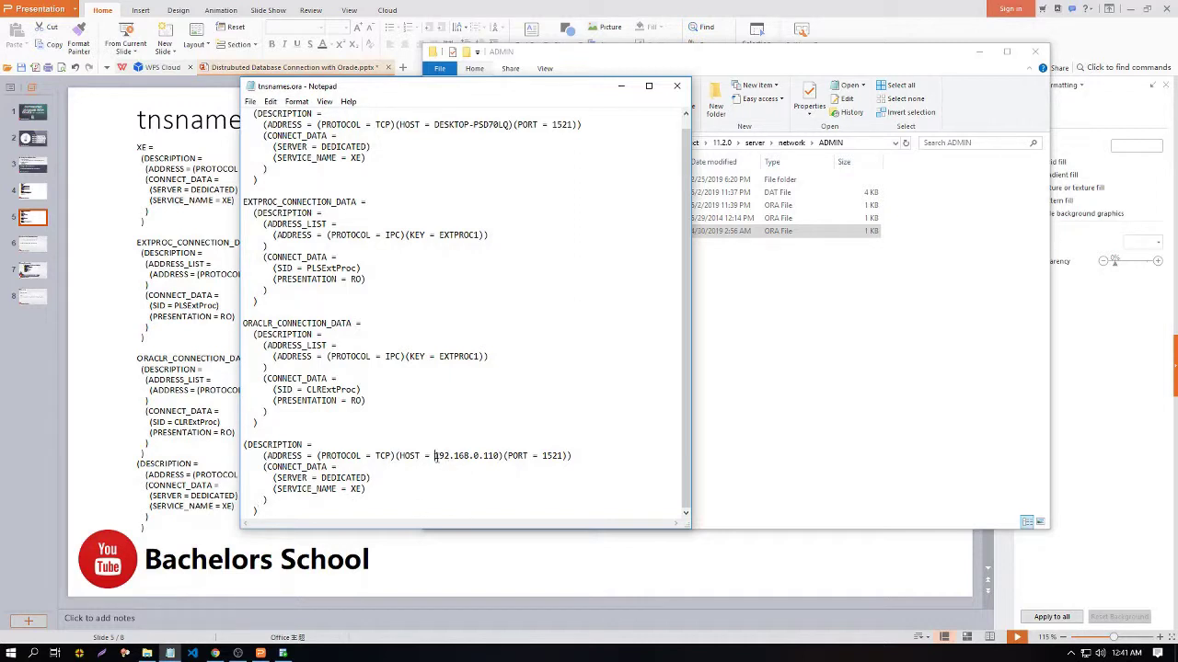
drag(434, 457, 495, 455)
click(500, 456)
drag(434, 457, 499, 456)
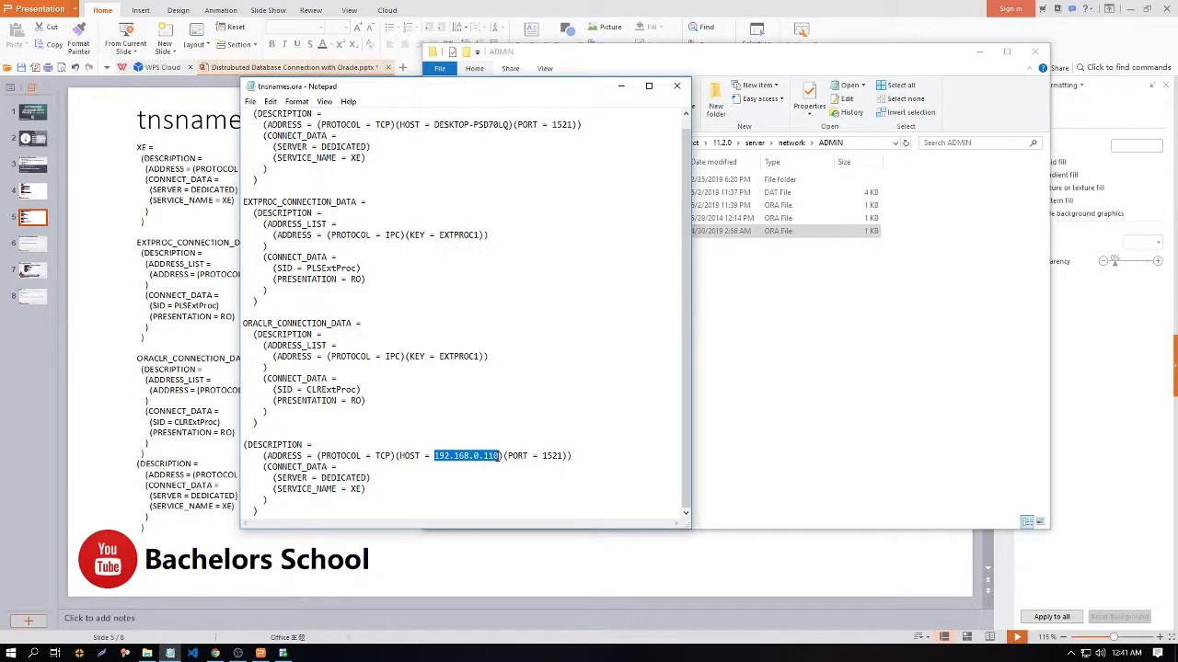
click(498, 457)
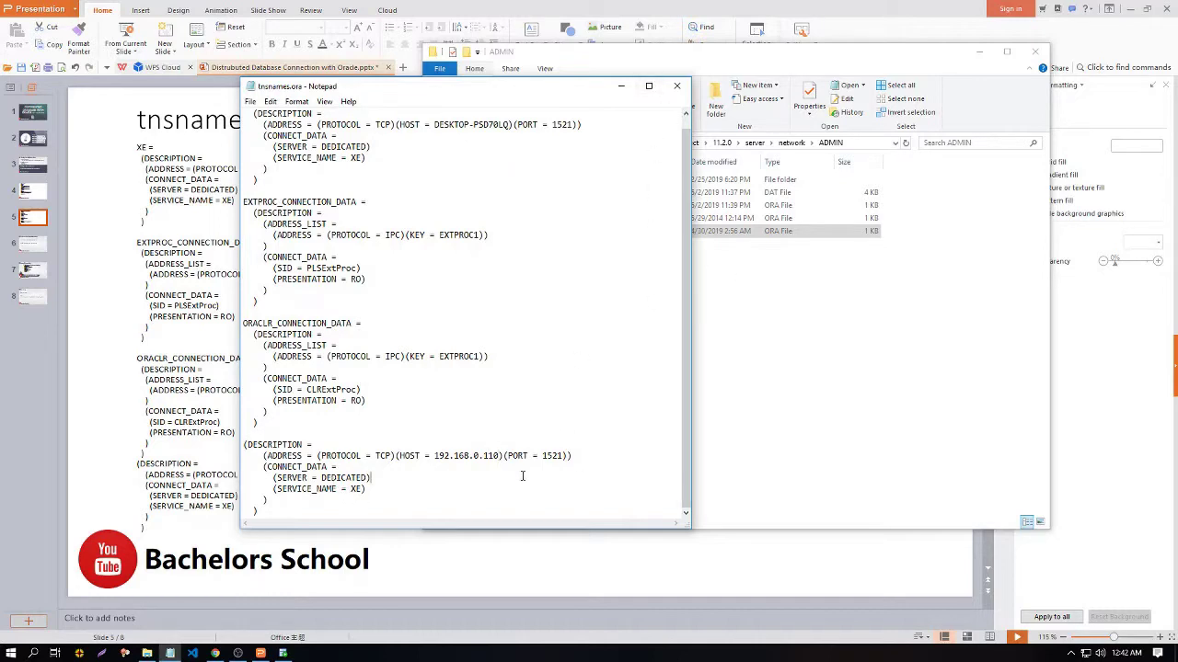
click(677, 85)
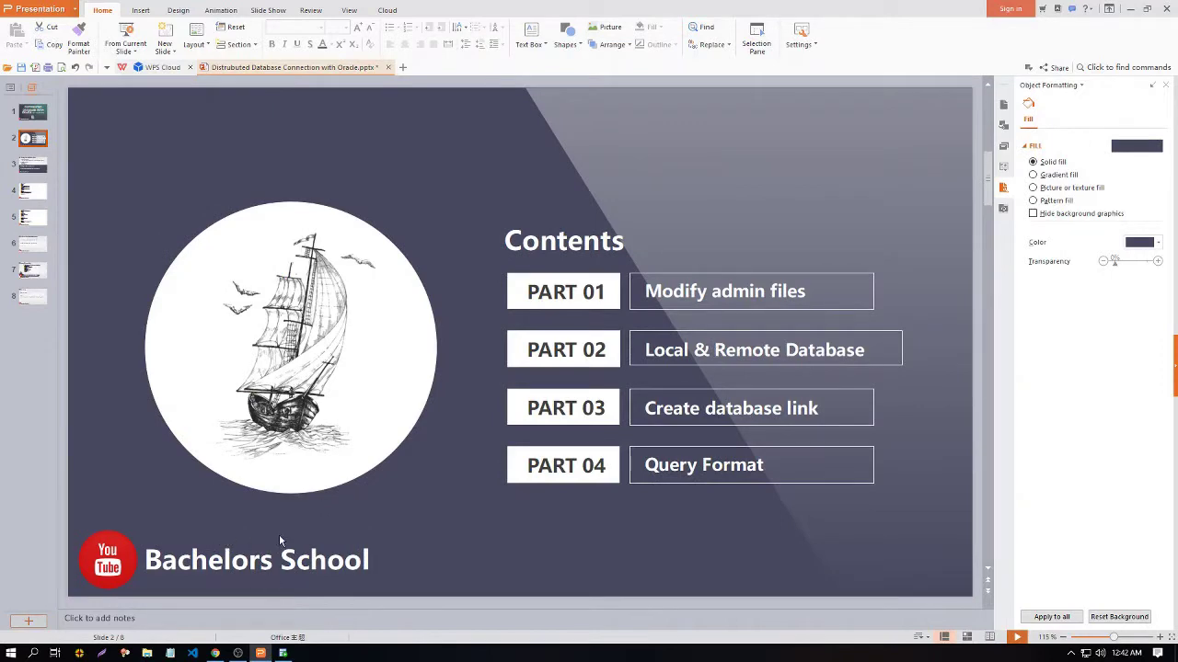
Step: Switch to SQL Developer, expand the admin connection, and start Create User from Other Users
key(super+Tab)
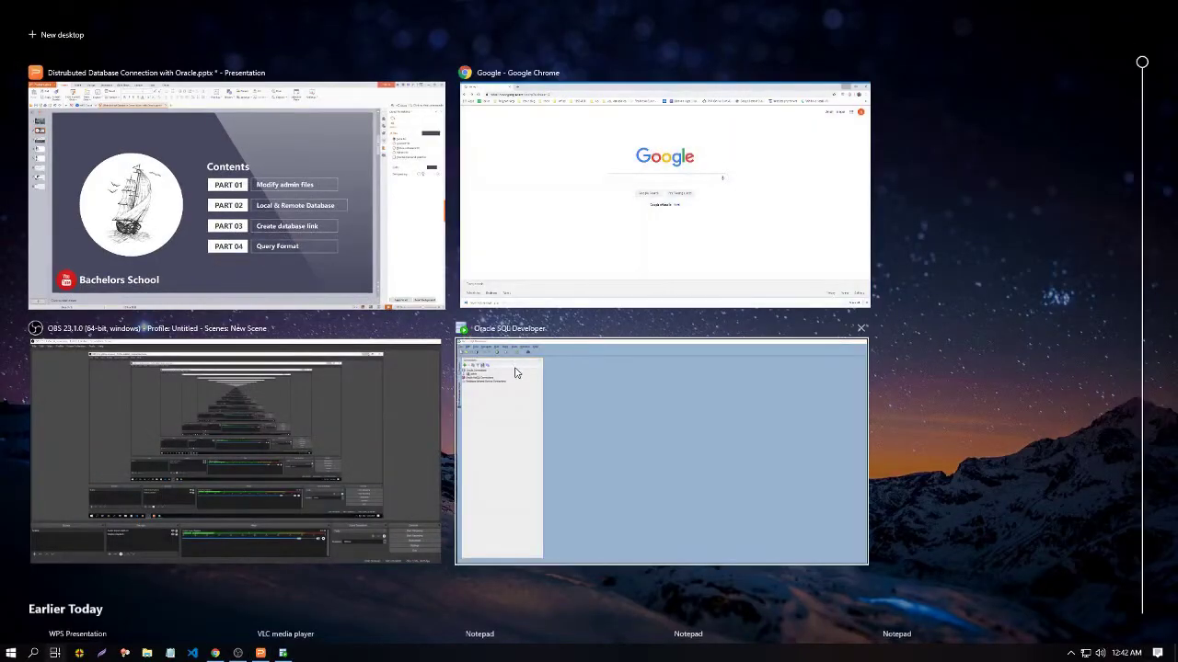
click(547, 436)
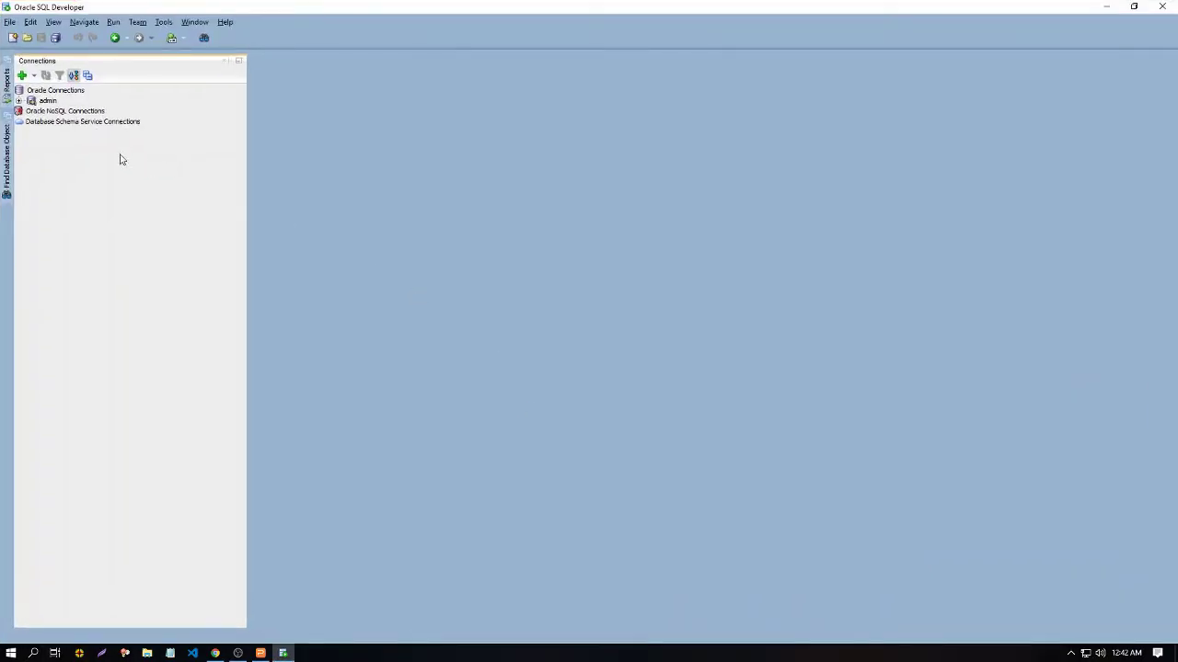
click(9, 91)
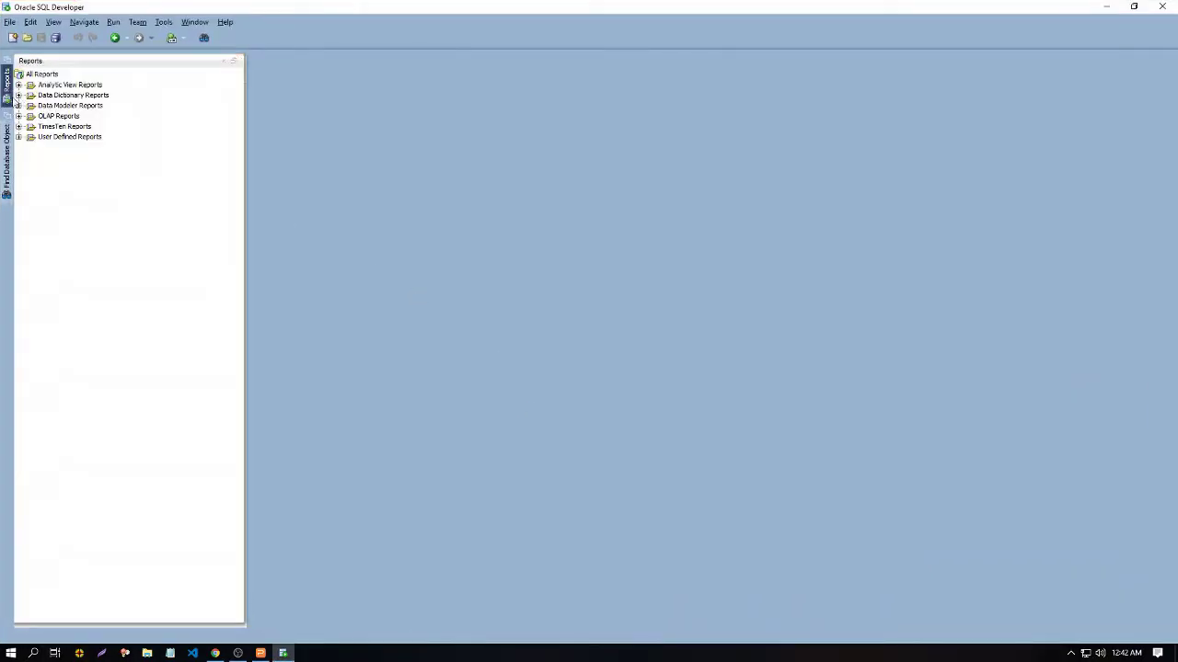
click(5, 70)
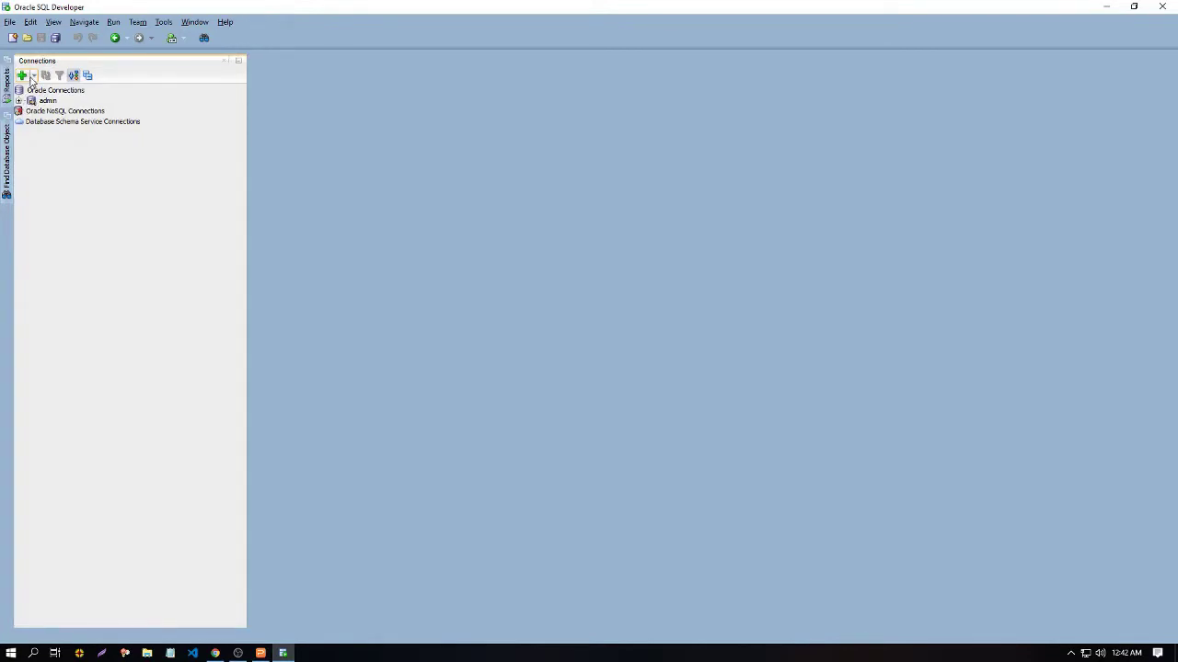
click(18, 101)
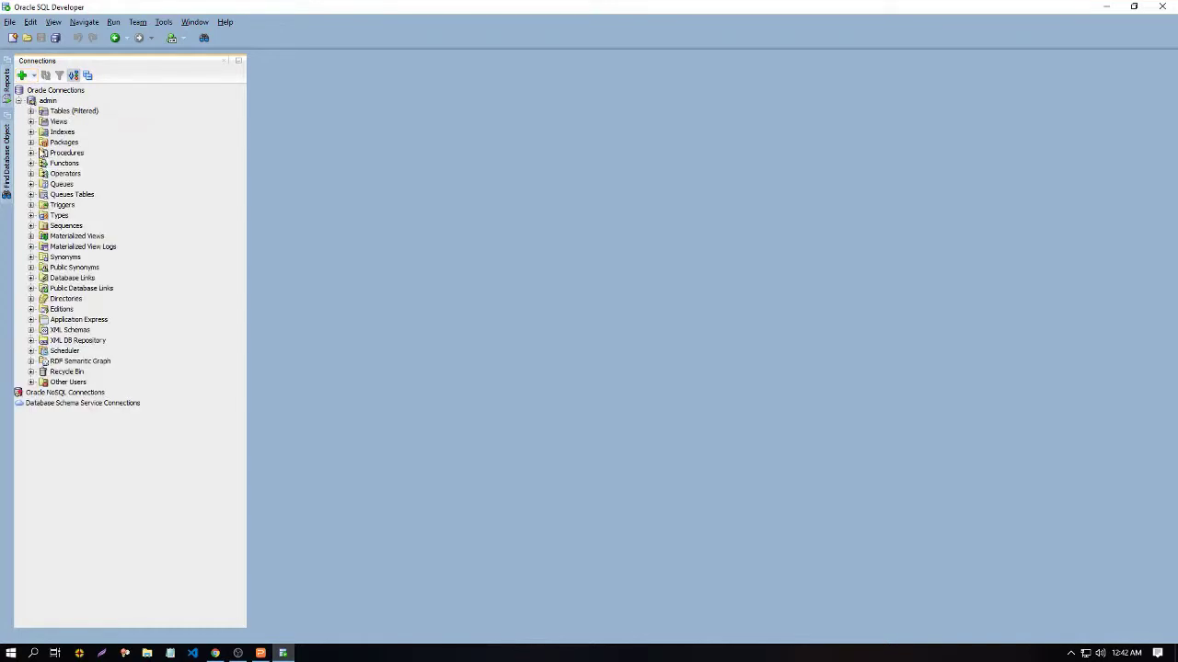
right_click(74, 382)
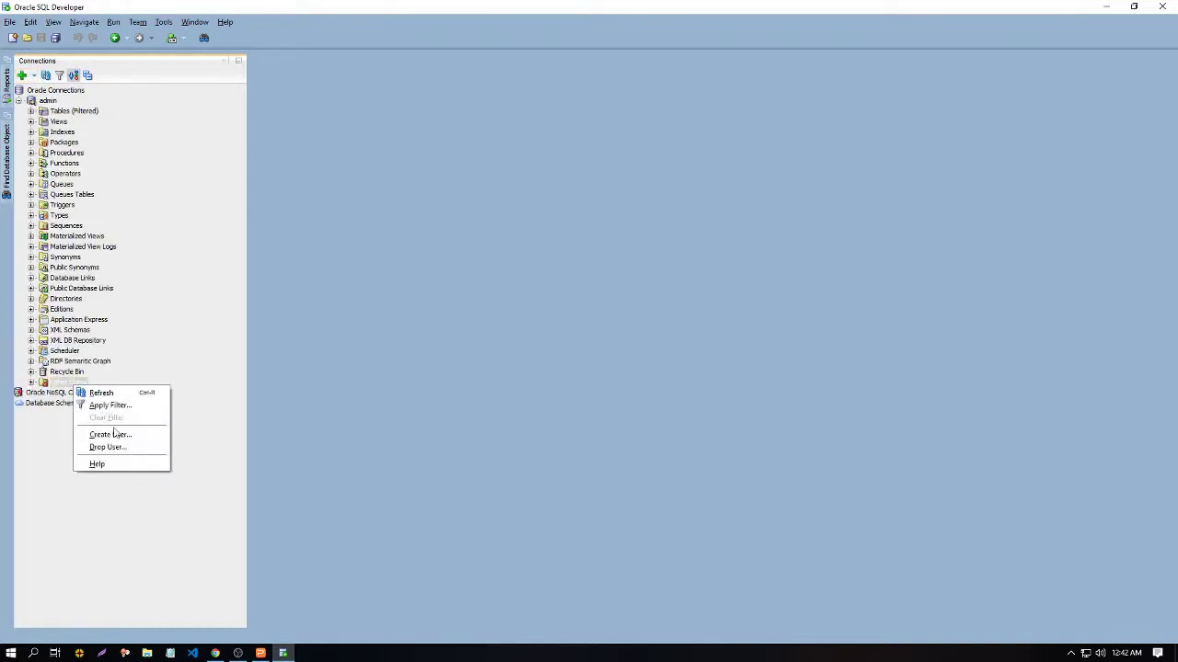
click(114, 433)
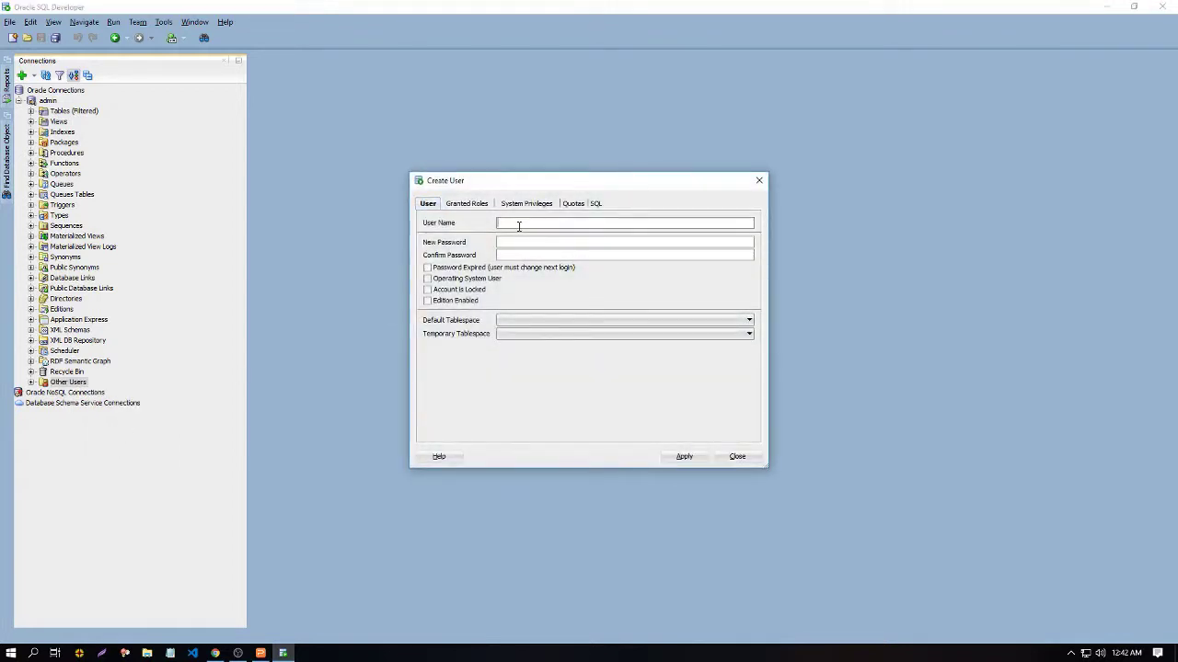
Step: Create user LOCAL_DATABASE with a password and admin option on all granted roles
text(LOCAL_DATABASE)
key(BackSpace)
key(BackSpace)
click(531, 242)
text(12)
click(465, 204)
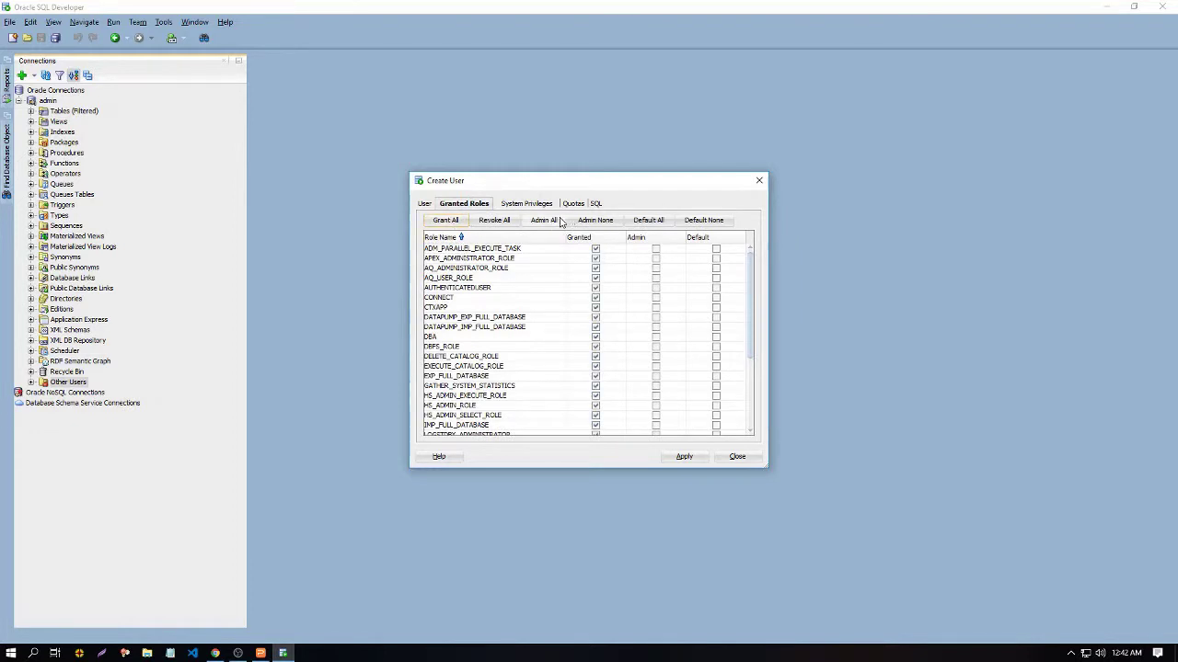
click(546, 221)
click(532, 206)
click(425, 203)
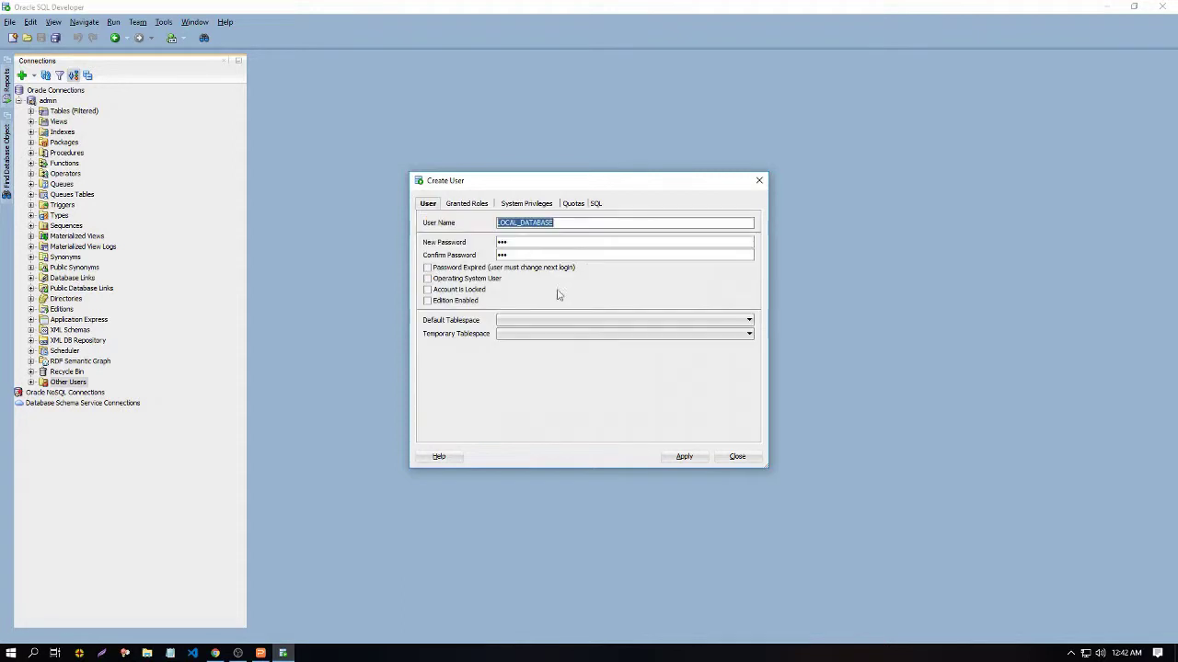
click(683, 456)
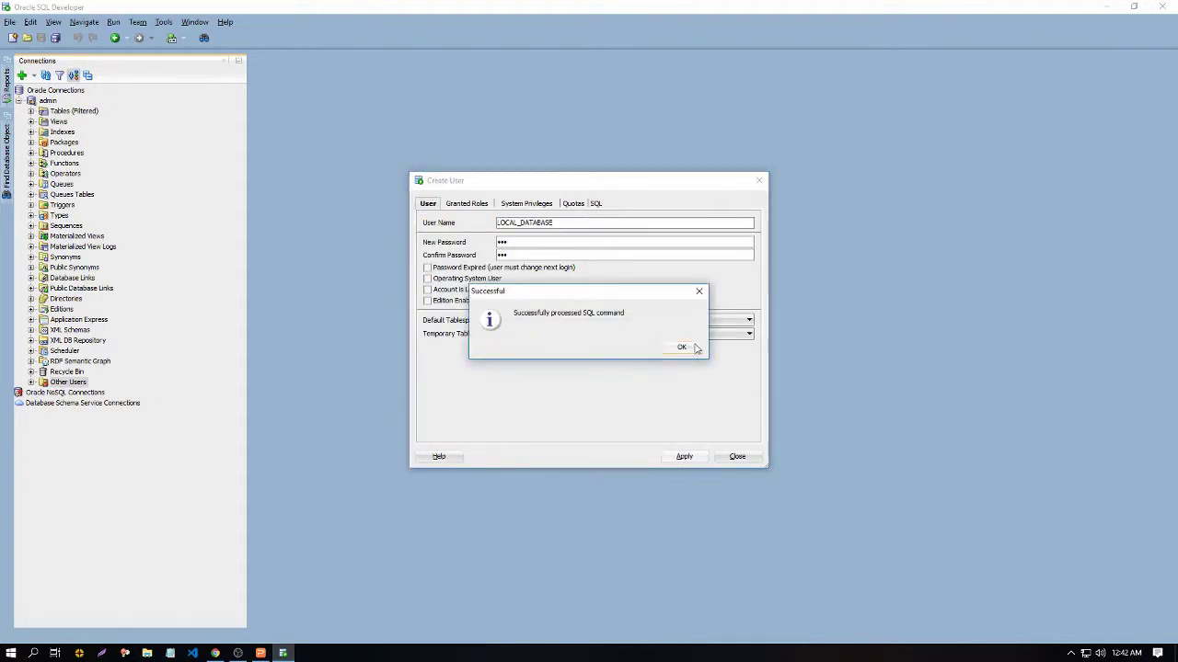
click(678, 347)
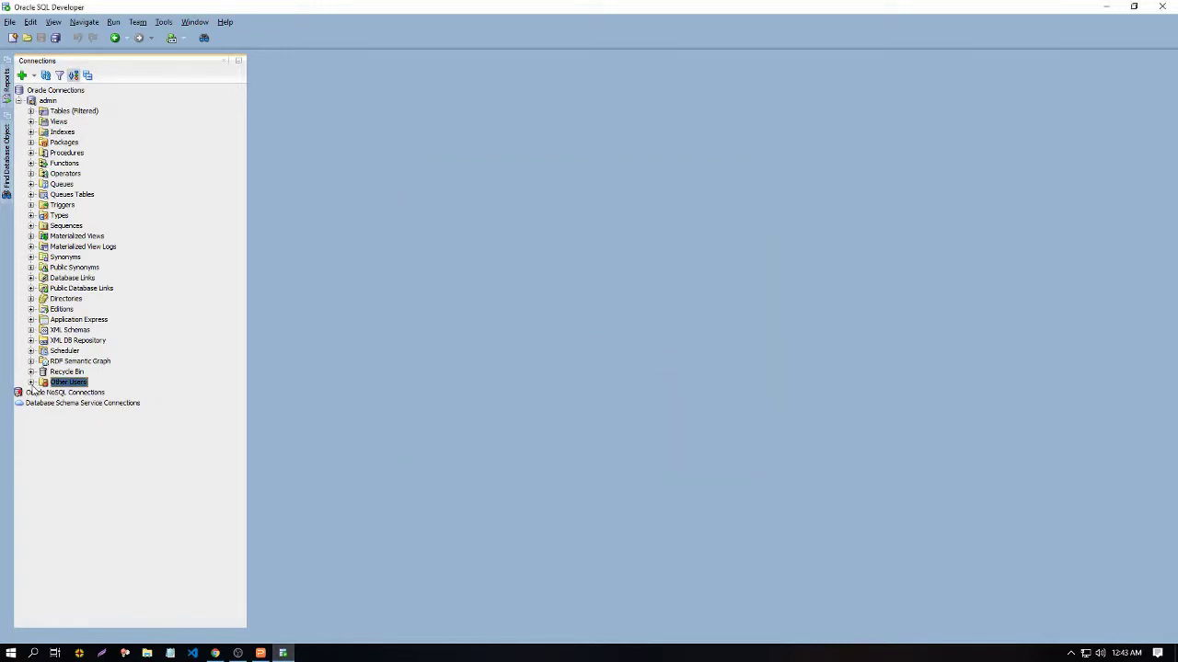
Step: Define a new connection LOCAL_DB_CONNECTION for user local_database with a password and blue colour
click(18, 101)
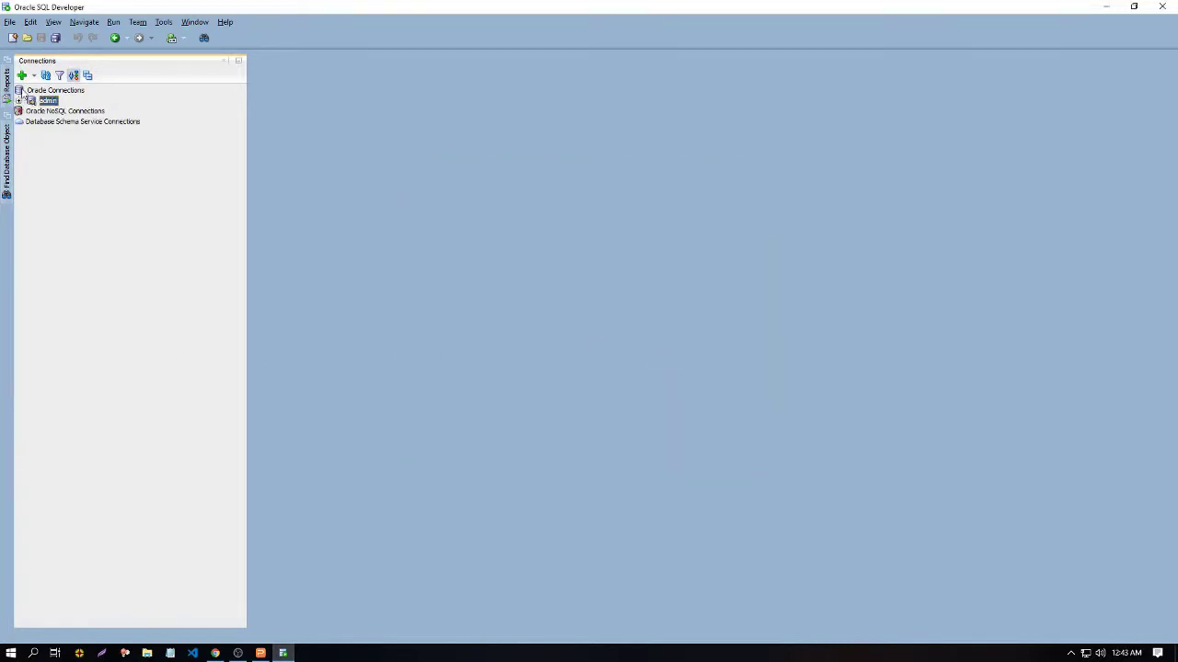
click(21, 76)
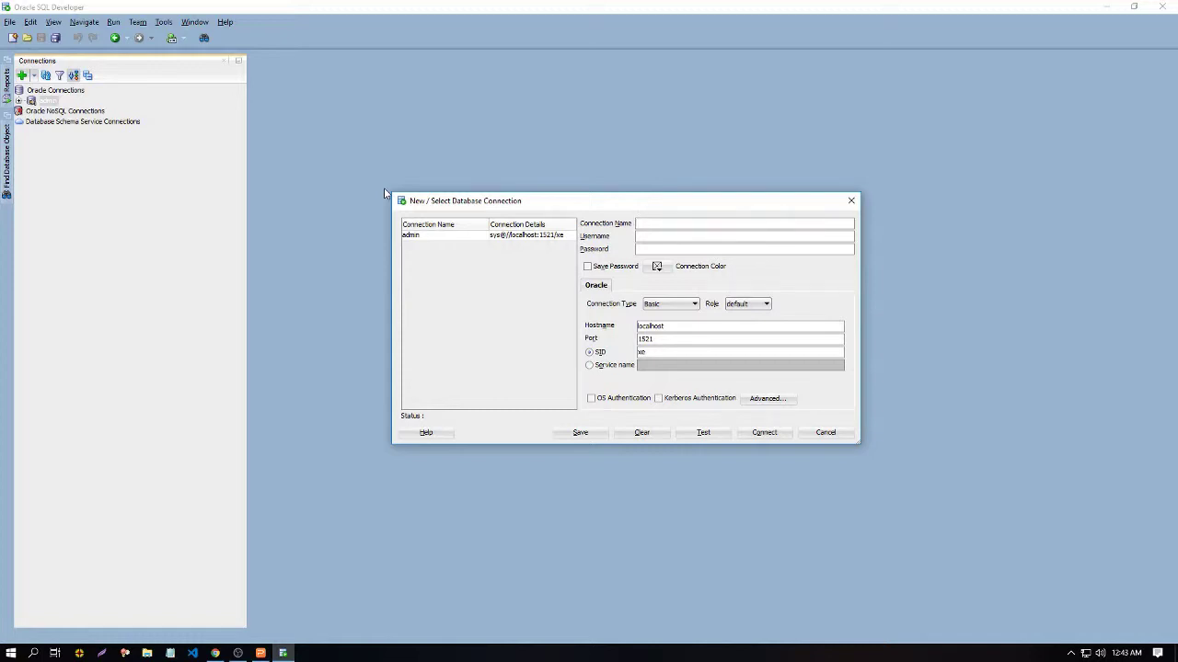
text(LOCAL_DB_CONNECTION)
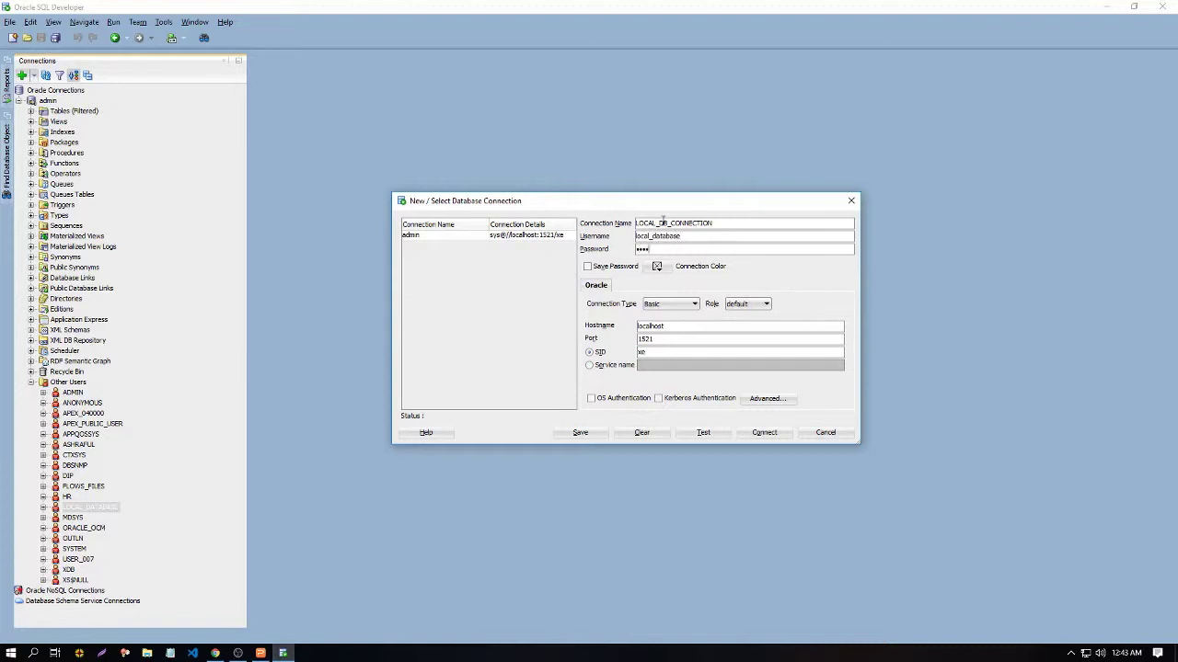
key(ctrl+a)
key(BackSpace)
text(••)
click(658, 267)
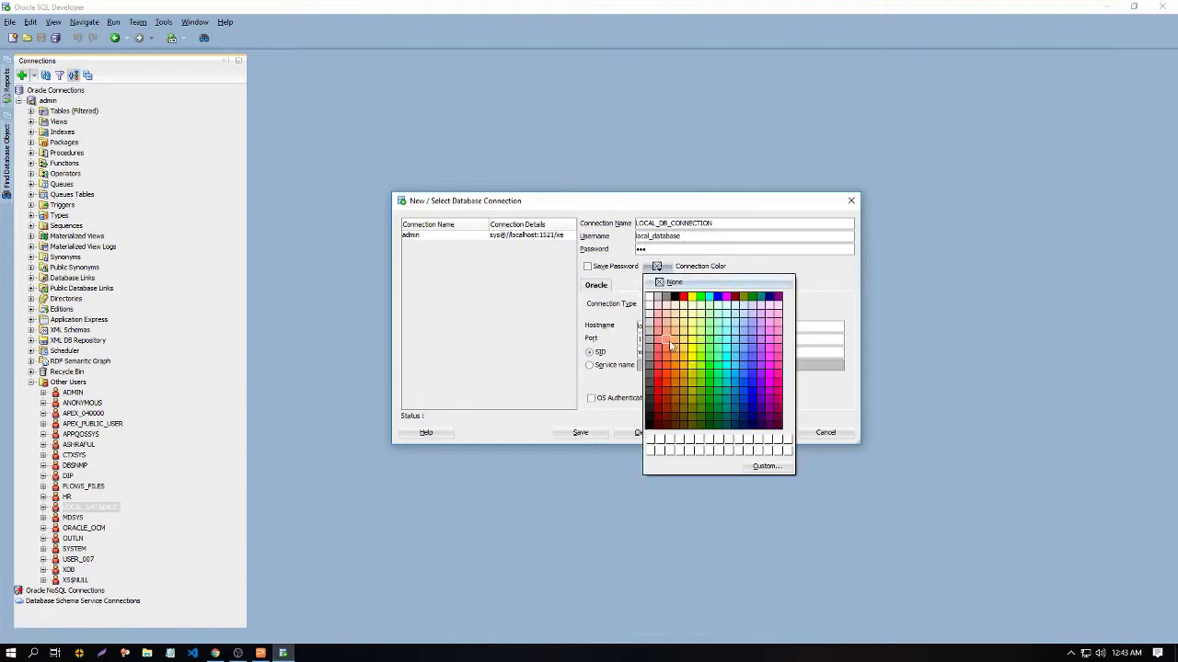
click(715, 297)
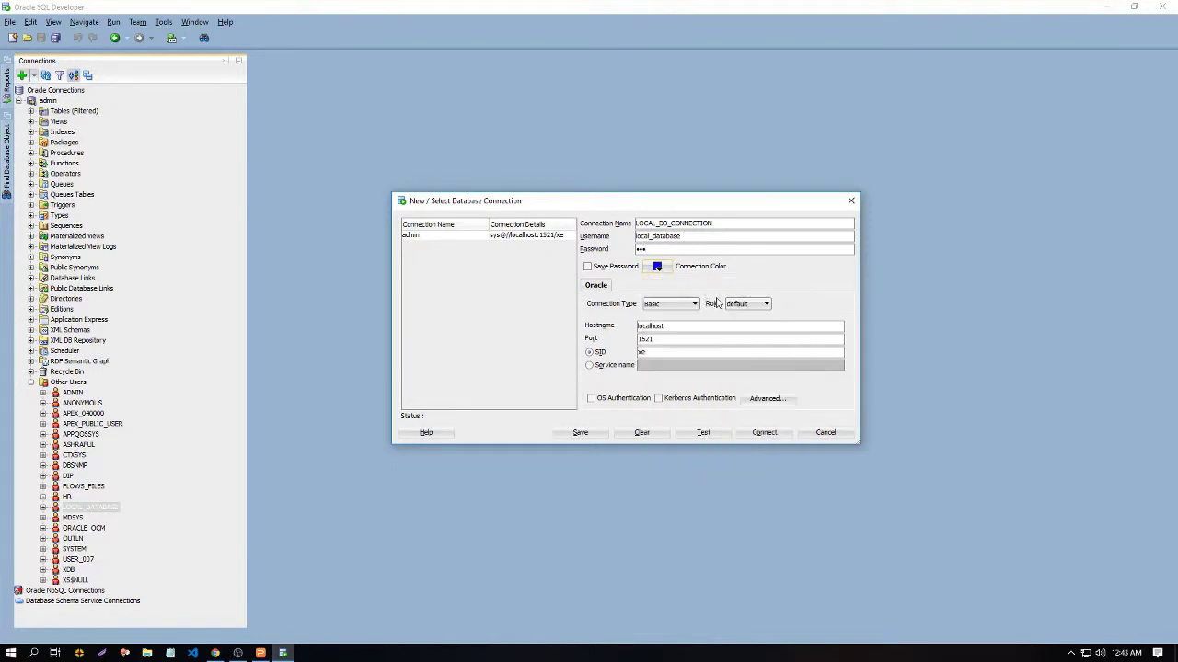
Step: Set hostname 127.0.0.1 (port 1521, SID xe), test the connection, and connect
double_click(662, 325)
text(l)
click(703, 433)
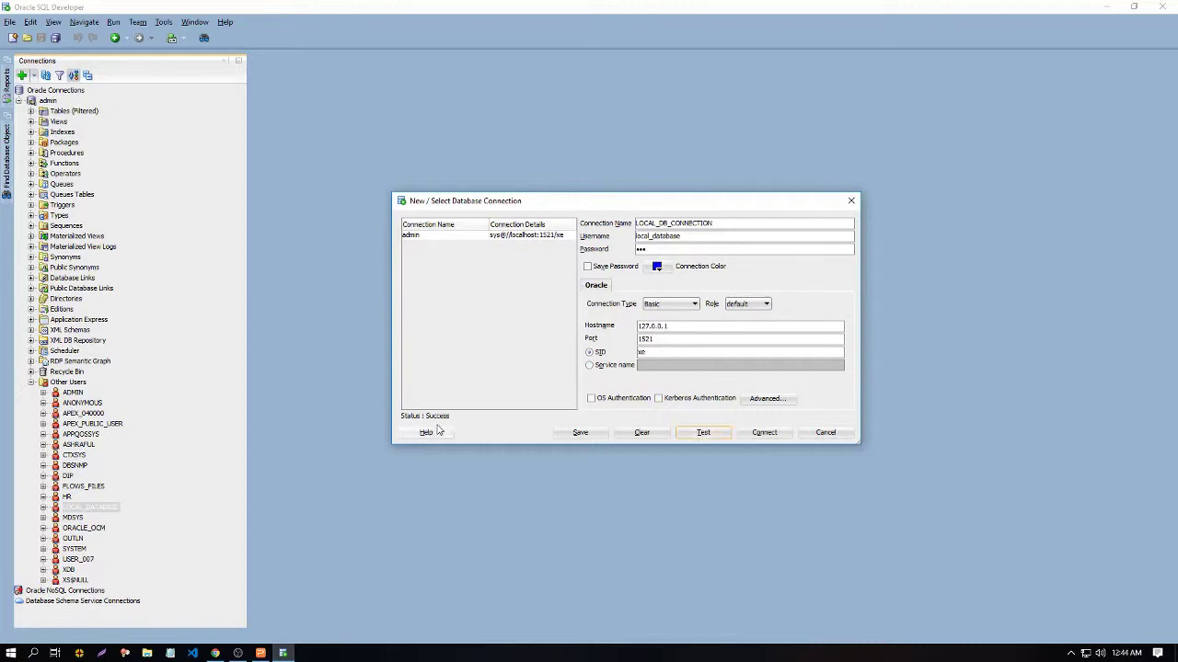
click(764, 431)
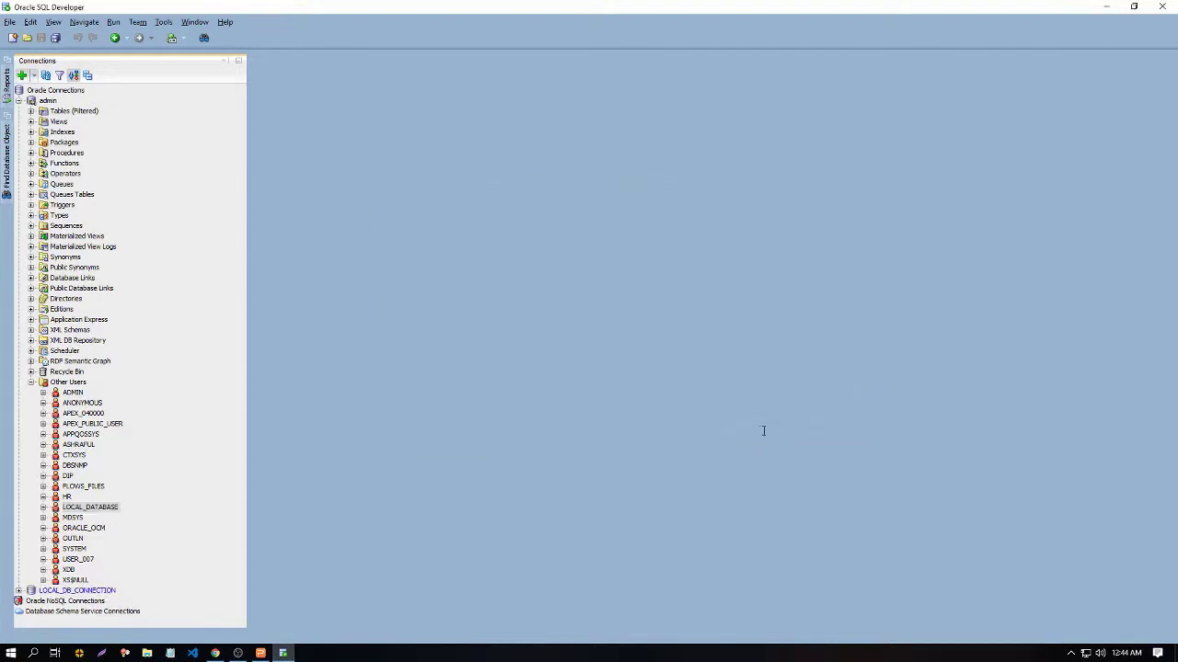
Step: Expand LOCAL_DB_CONNECTION and begin a new table named USERS_DHAKA under Tables
click(18, 101)
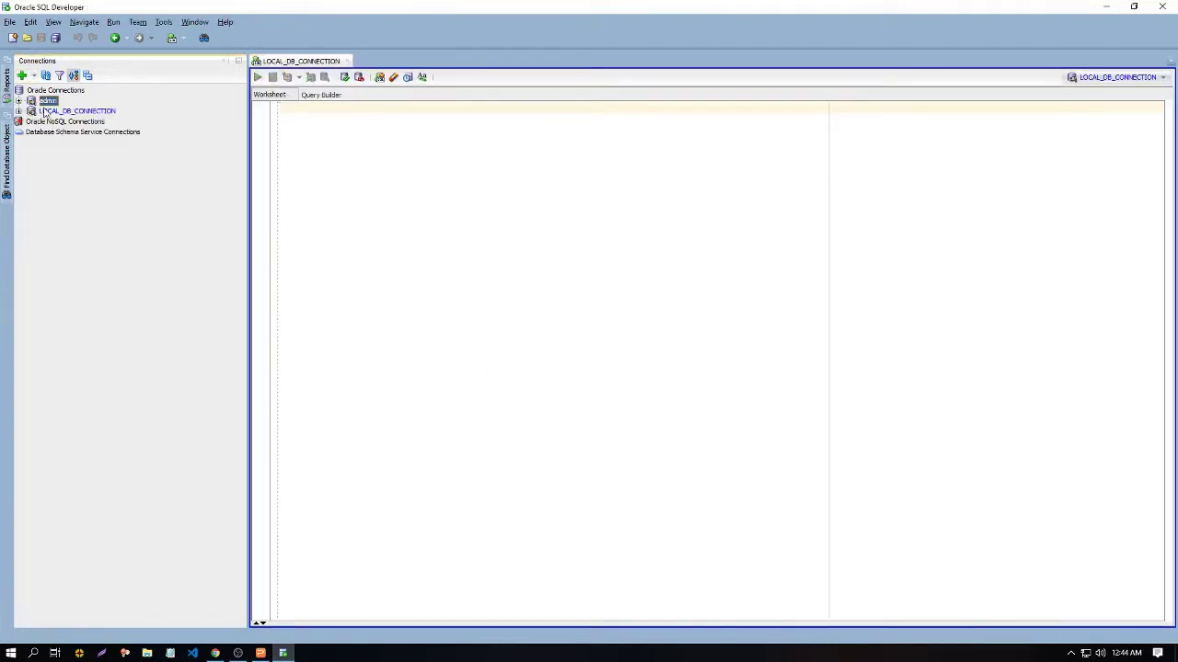
click(46, 110)
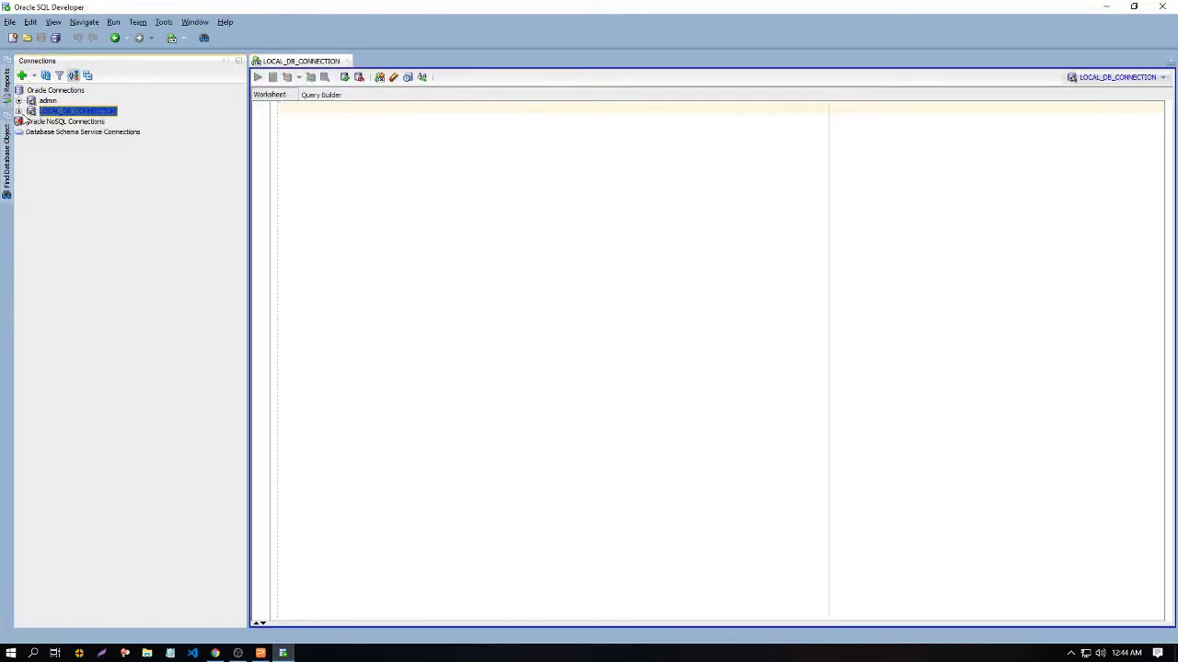
click(19, 110)
click(63, 123)
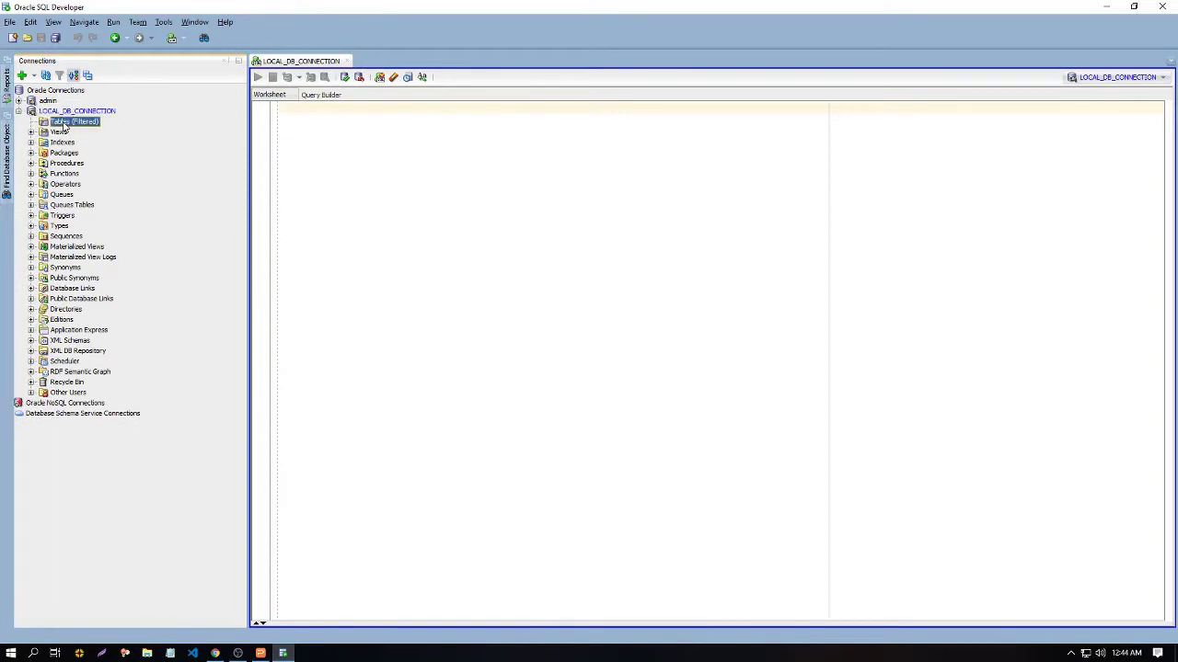
right_click(65, 127)
click(97, 129)
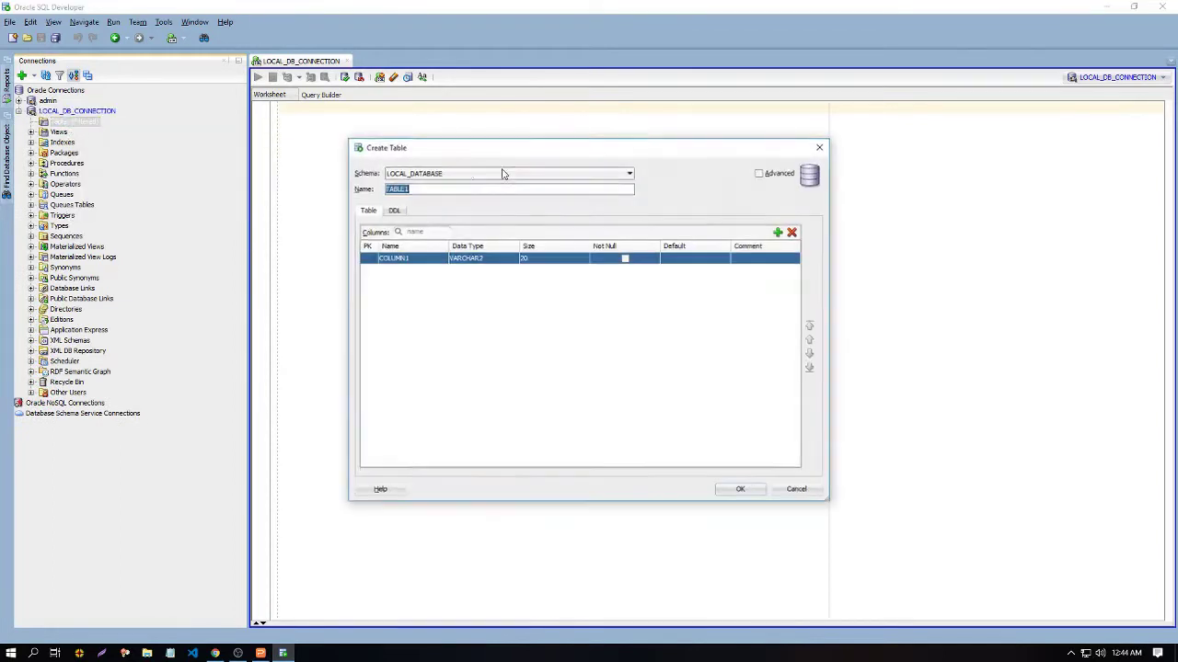
text(use)
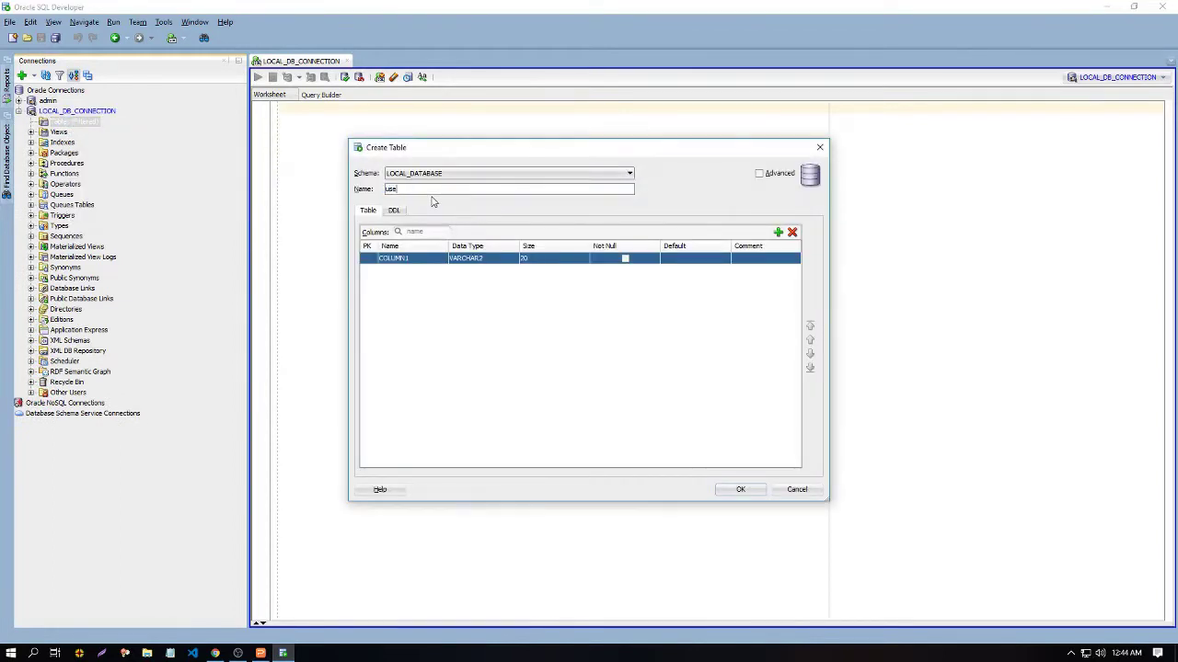
text(rs_dhaka)
Step: Rename the first column to EMAIL, add a password column, and create the table
click(421, 258)
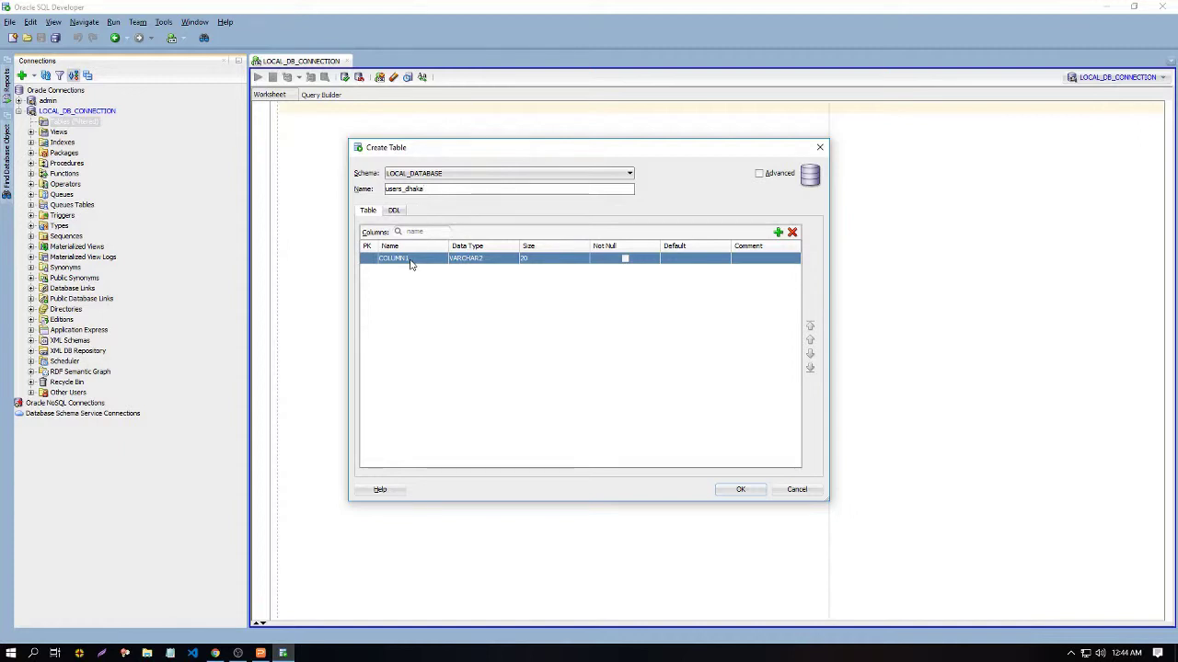
double_click(411, 260)
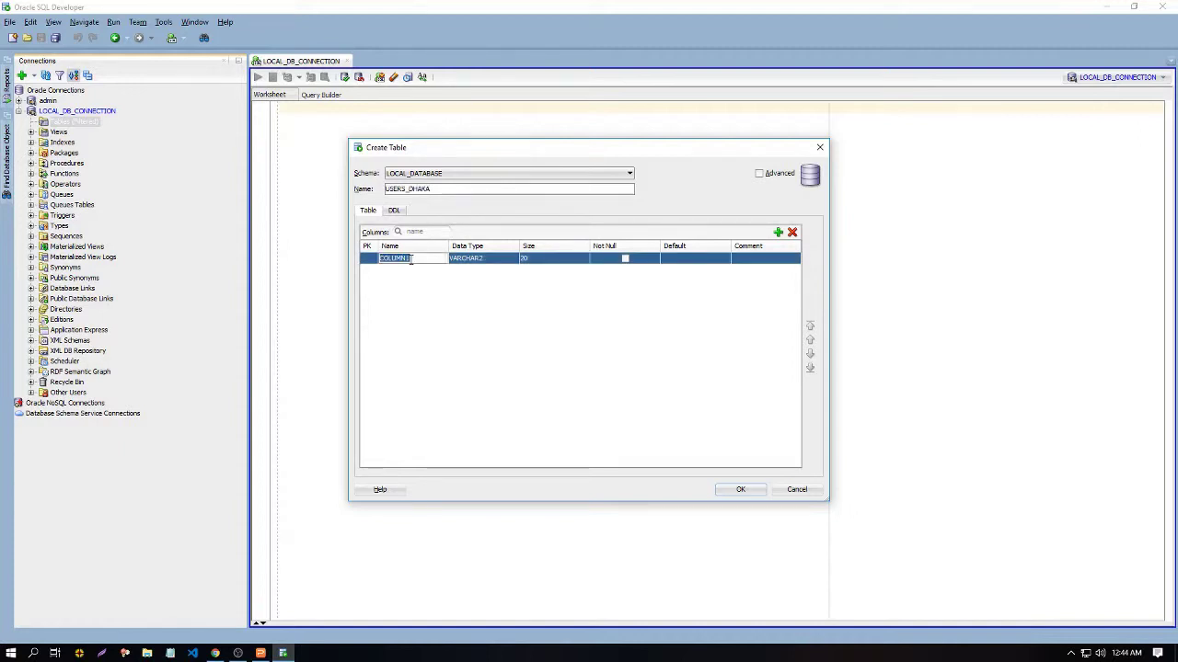
text(email)
click(778, 232)
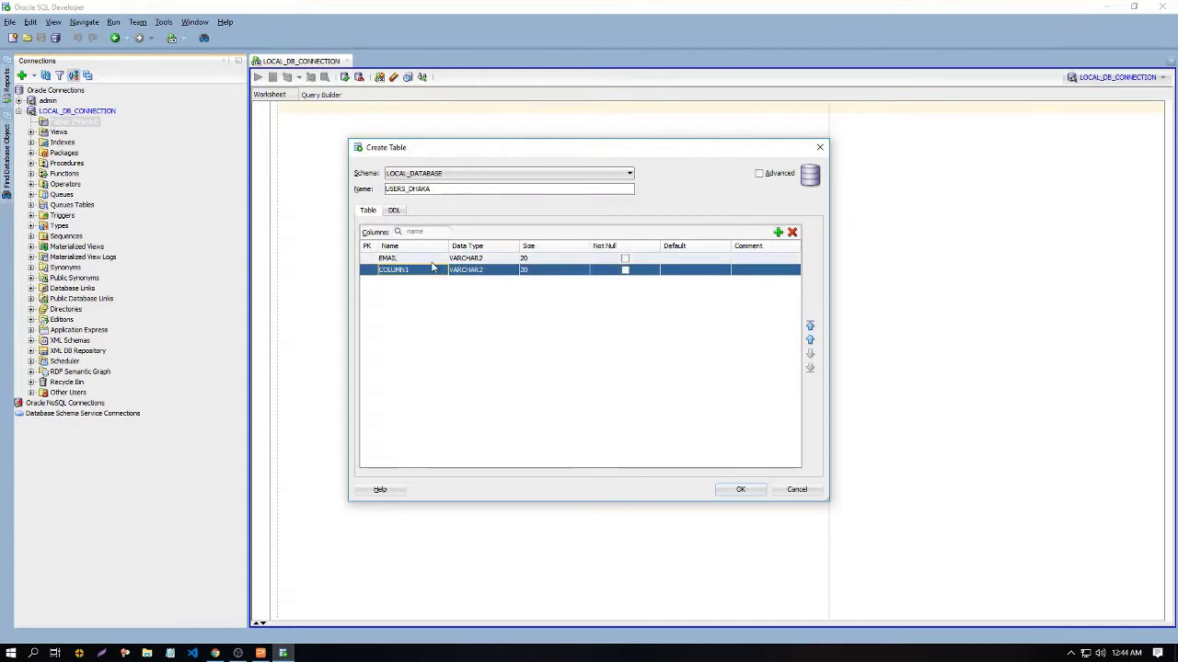
text(password)
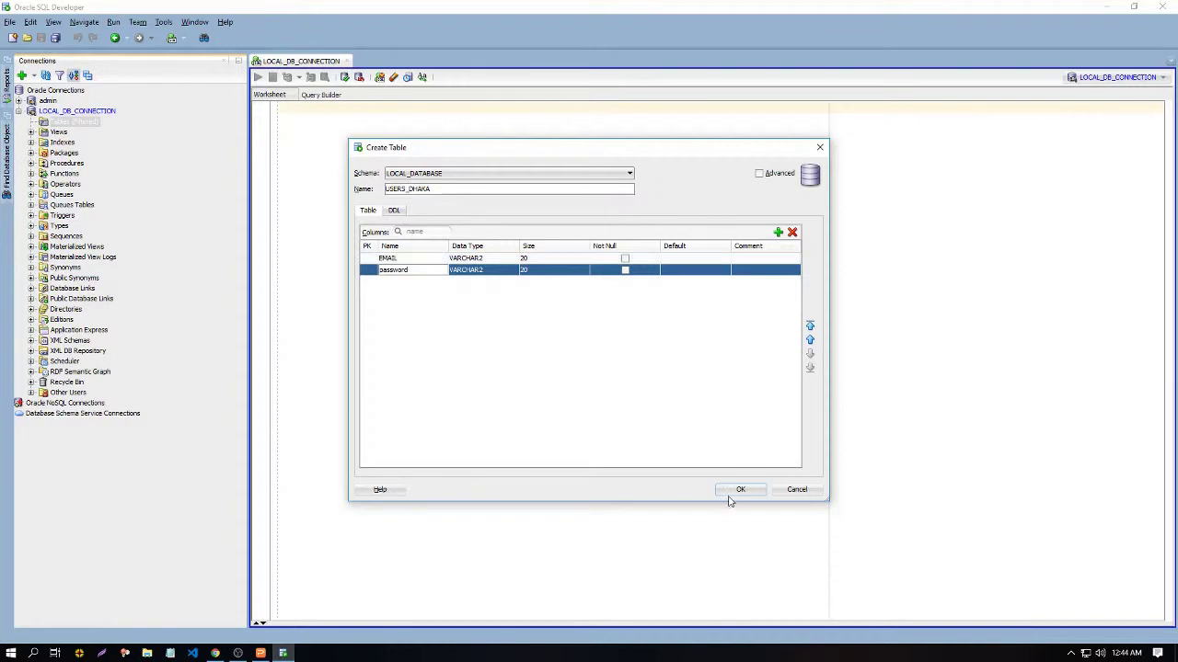
click(741, 489)
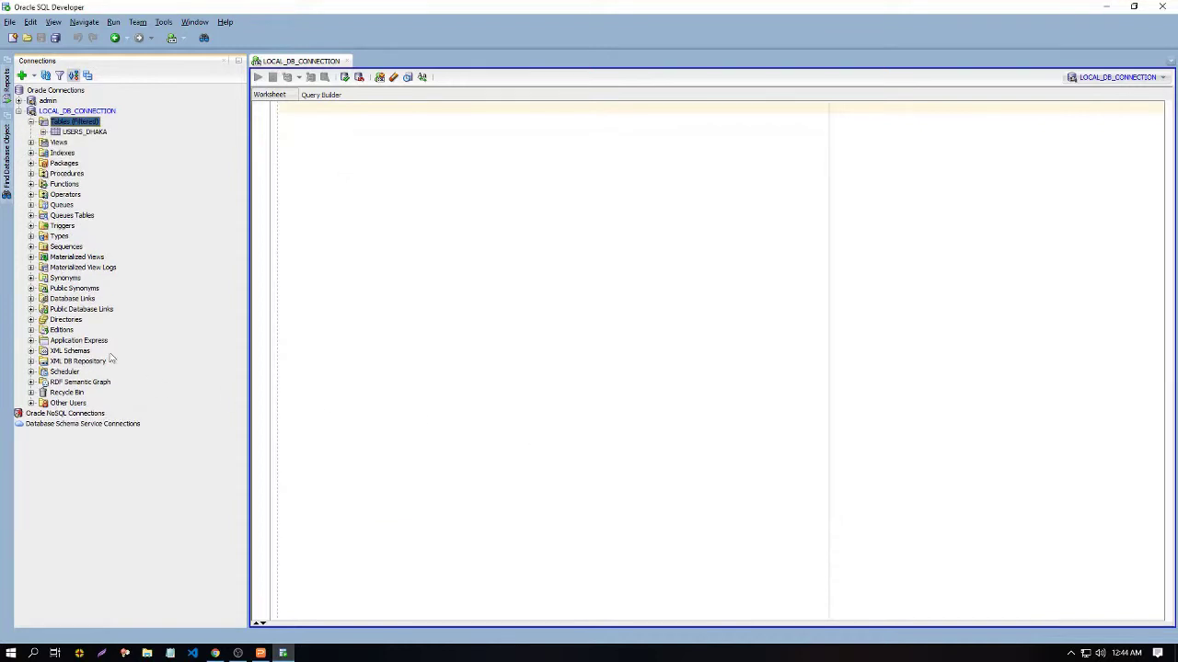
click(31, 122)
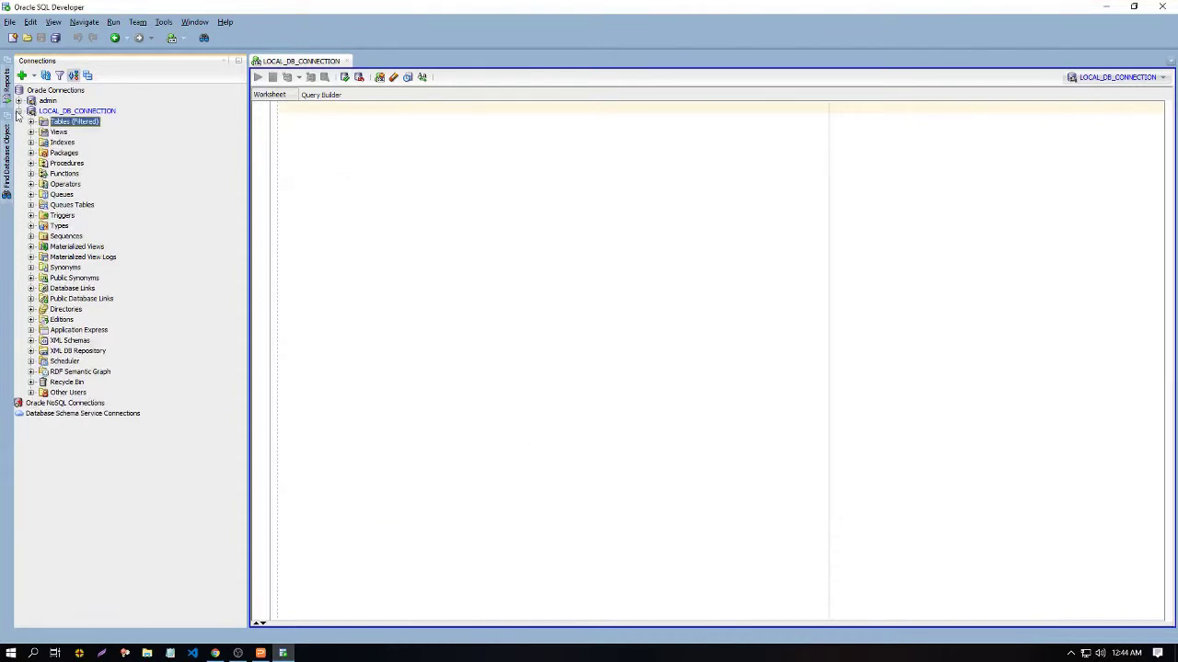
click(18, 111)
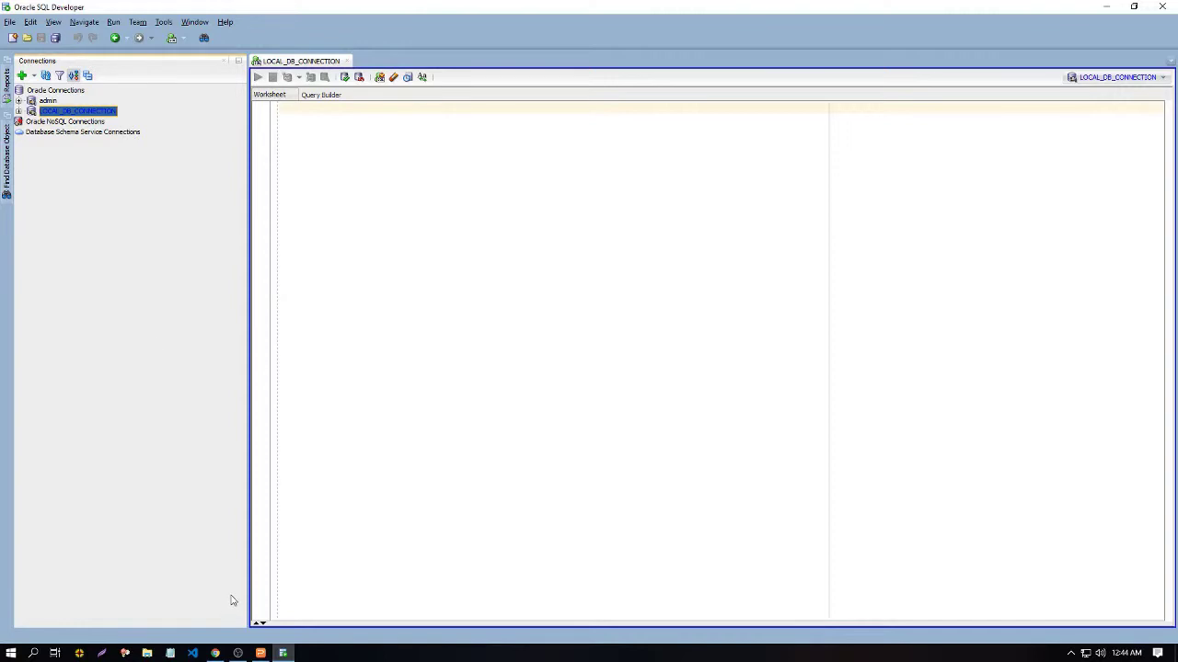
click(147, 653)
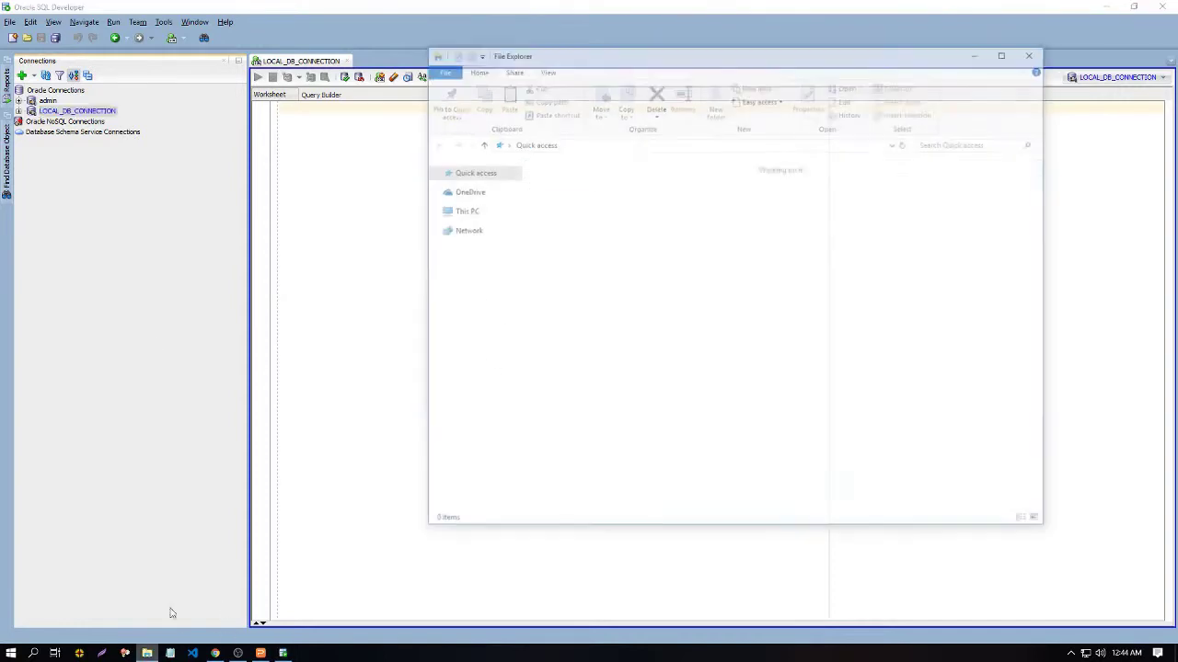
click(891, 145)
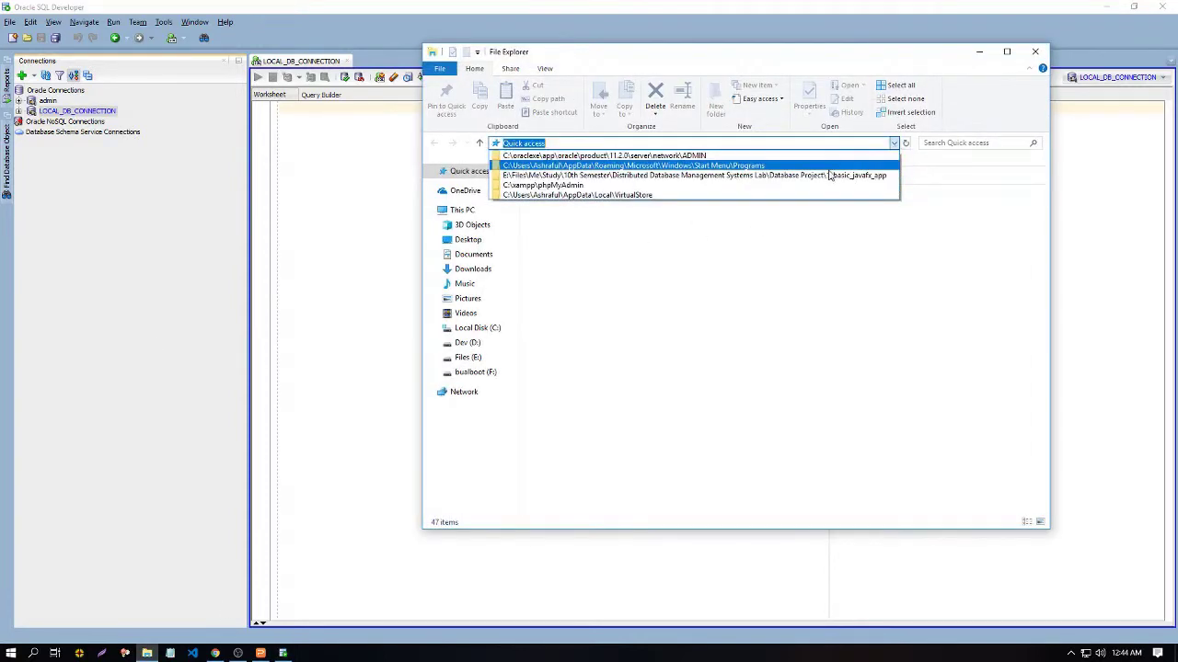
click(644, 155)
double_click(552, 231)
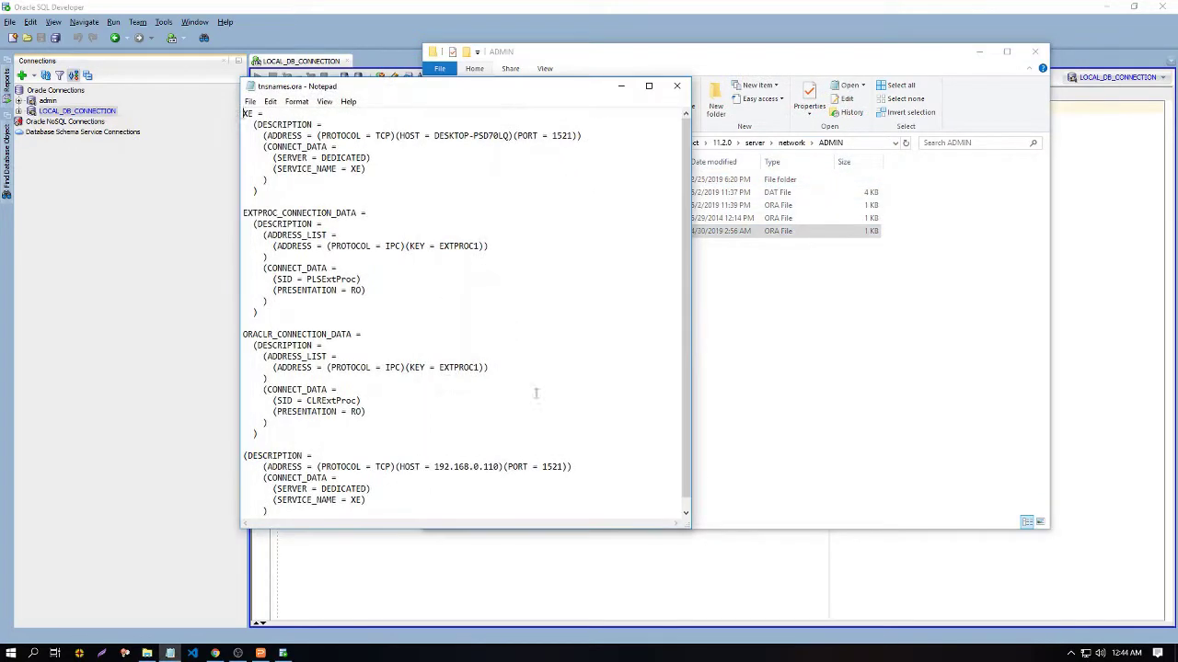
drag(435, 466, 499, 465)
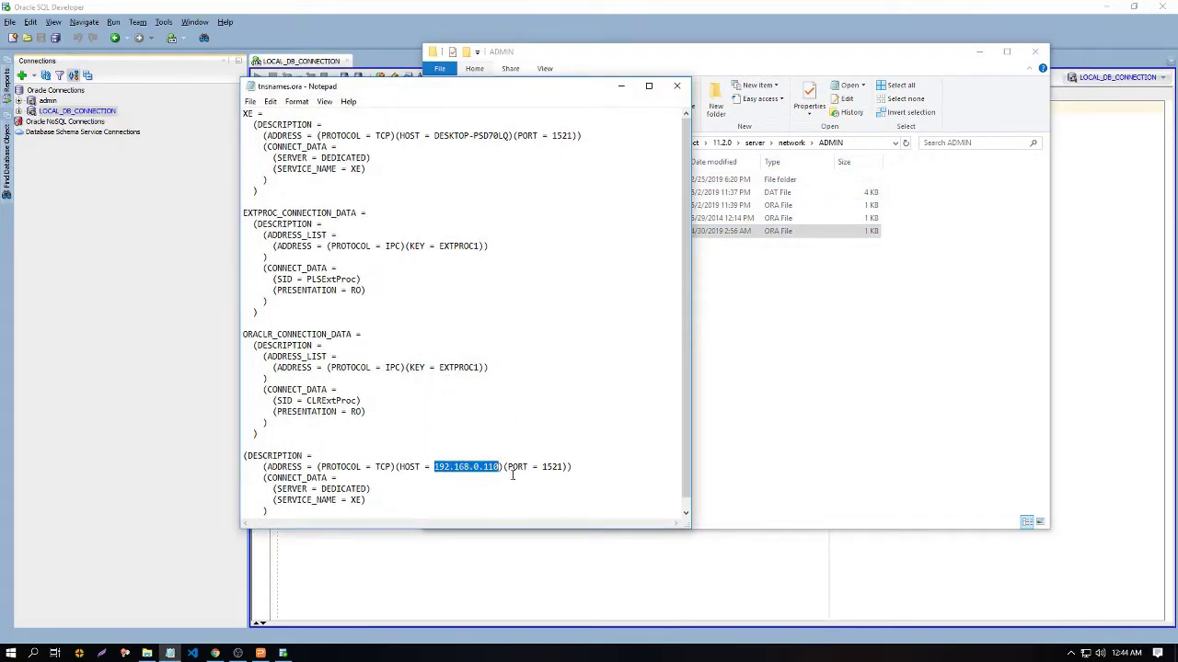
click(676, 86)
click(1034, 52)
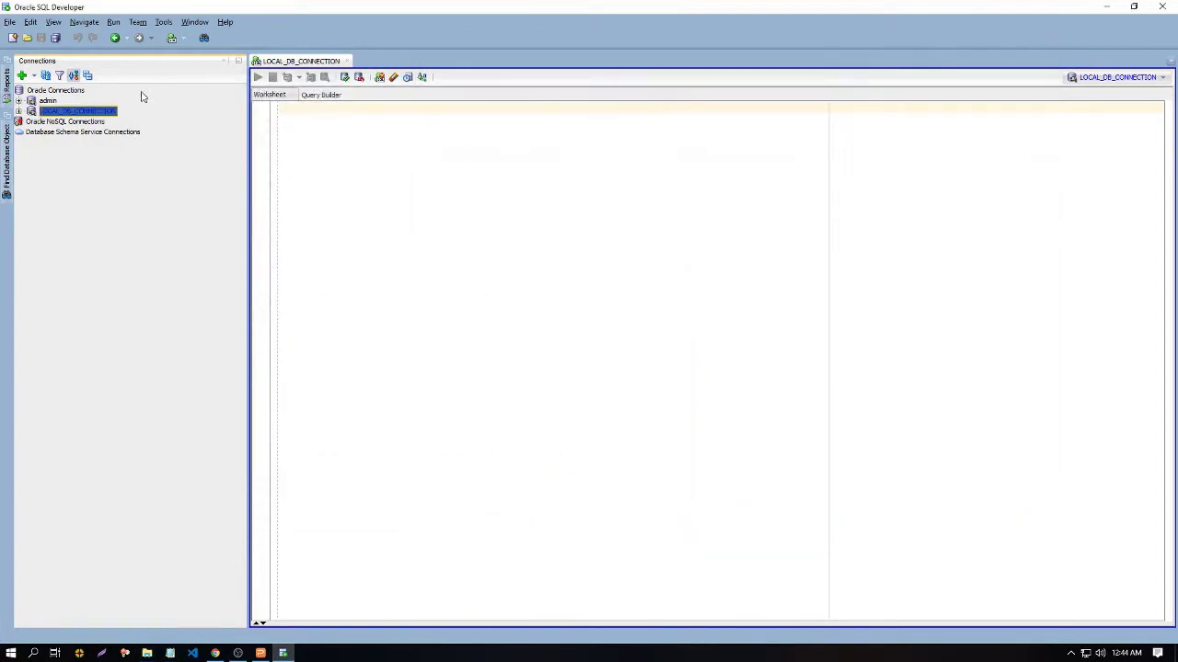
Step: Define REMOTE_DB_CONNECTION with hostname 192.168.0.110, test it, colour it green, and connect
click(20, 77)
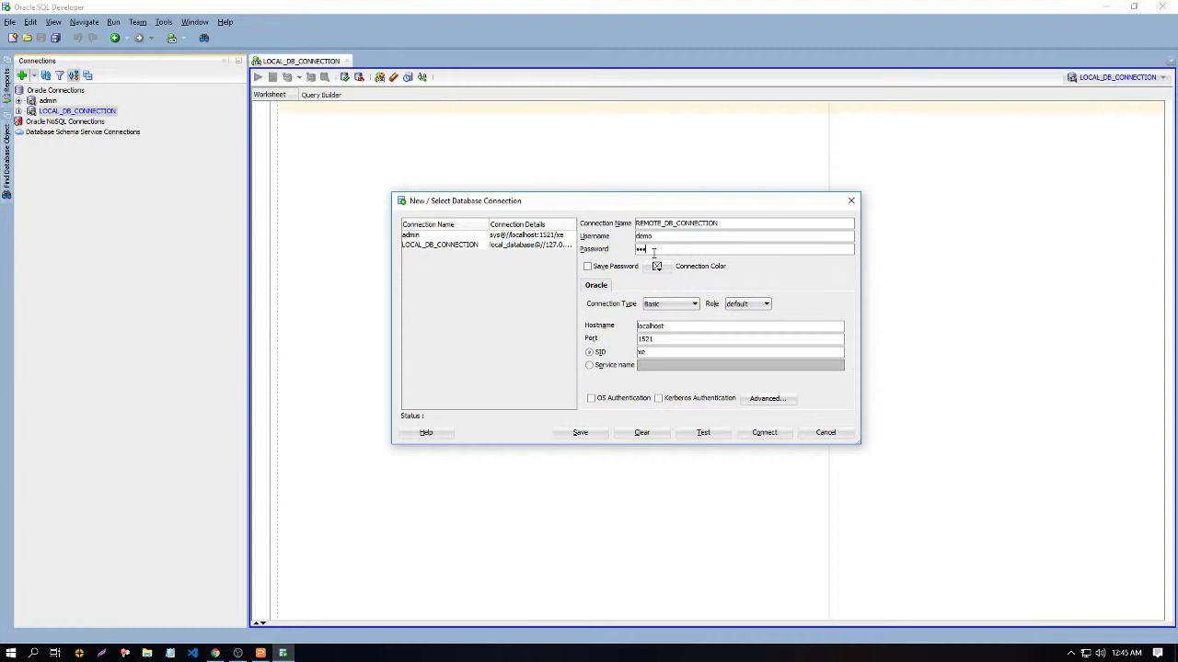
double_click(674, 328)
text(192.168.0.140)
click(703, 432)
click(658, 266)
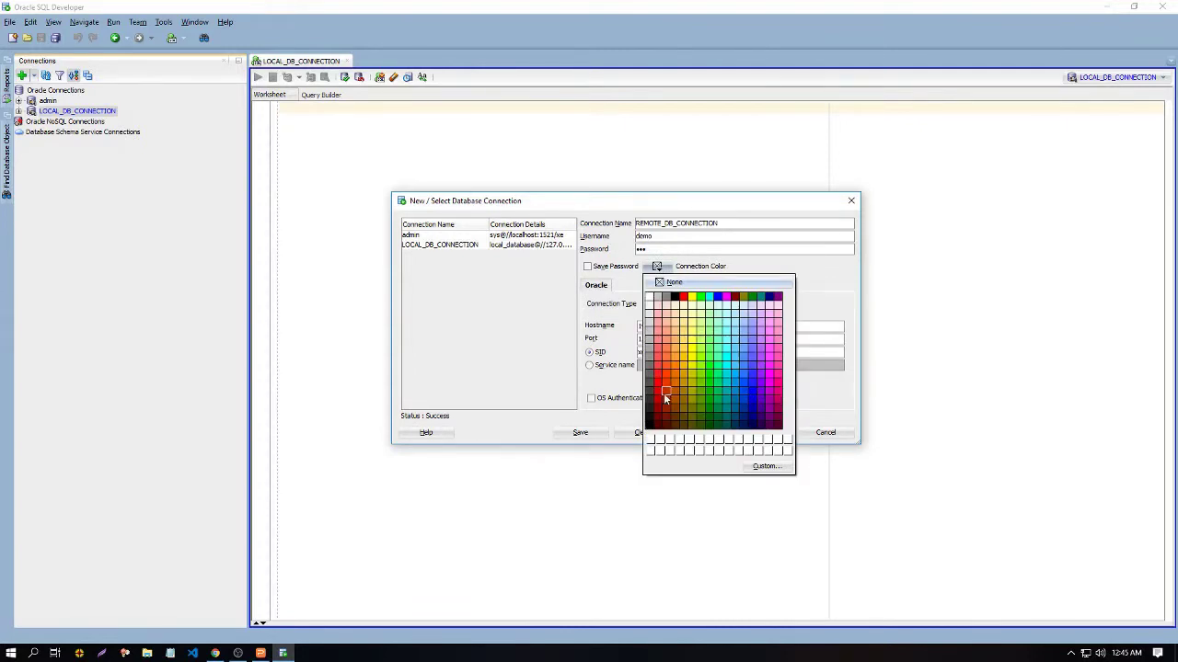
click(717, 379)
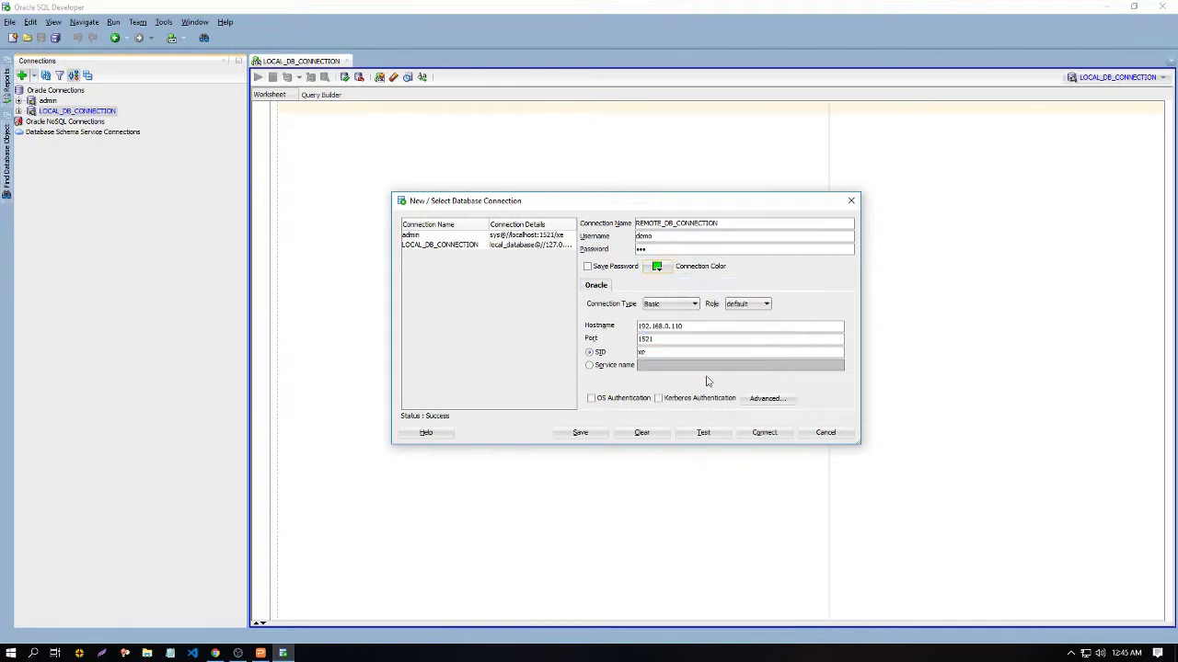
click(756, 433)
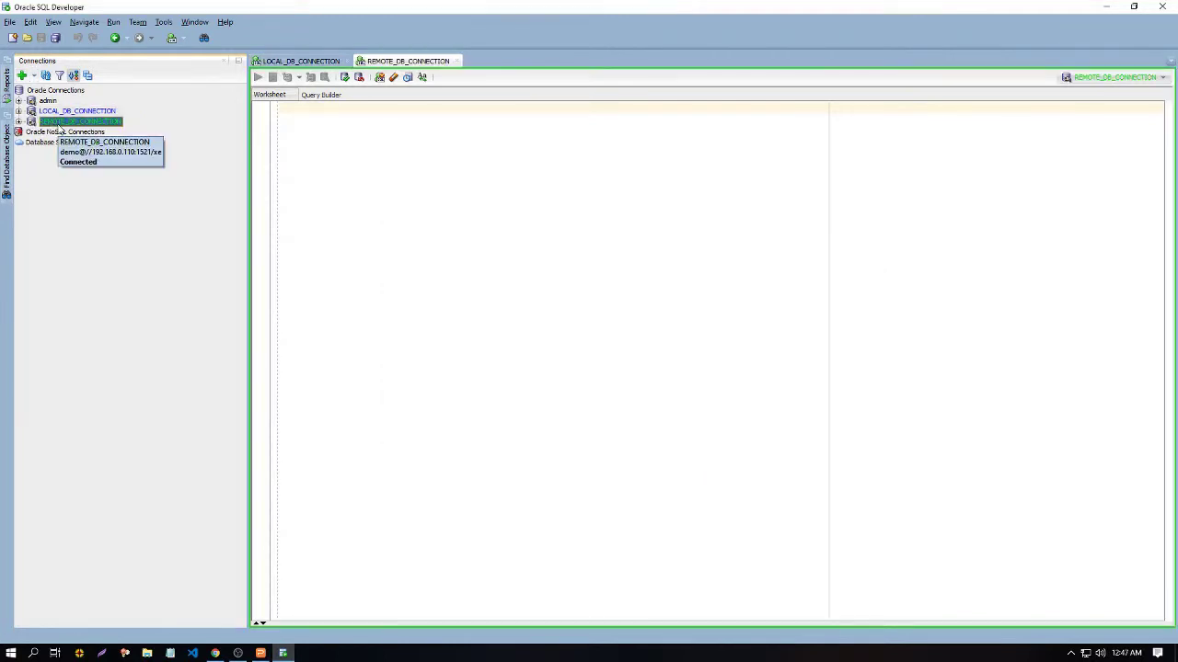
Step: Open the remote connection's LOGIN_NY table and view its data rows
mouse_move(11, 129)
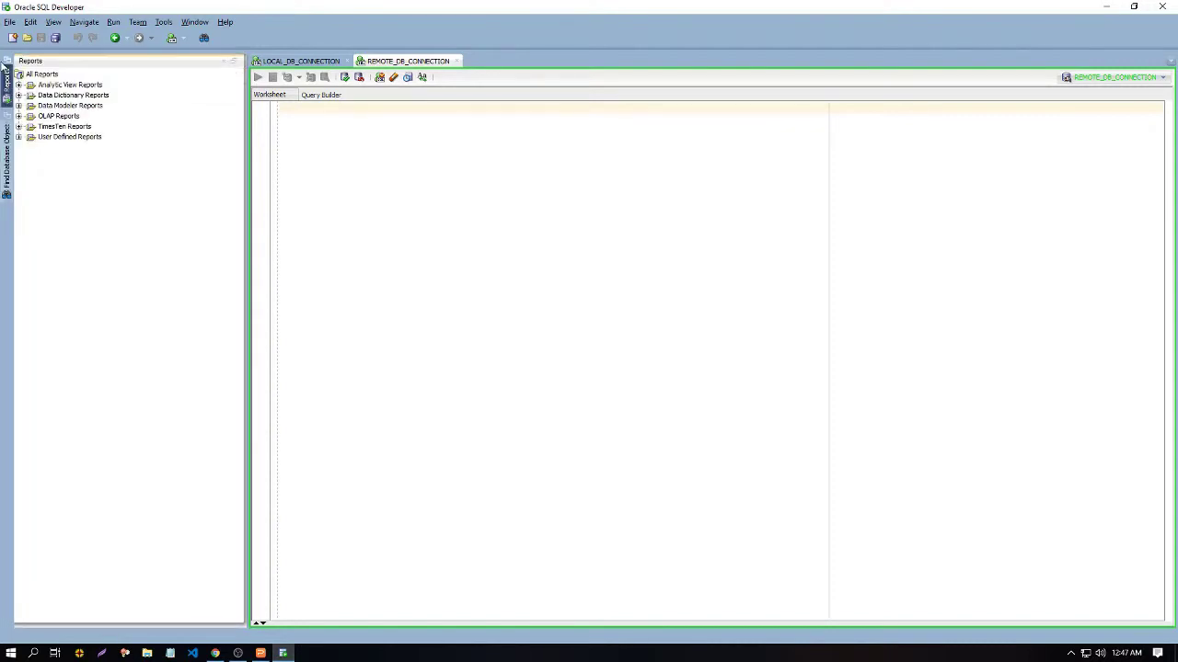
click(7, 78)
double_click(32, 123)
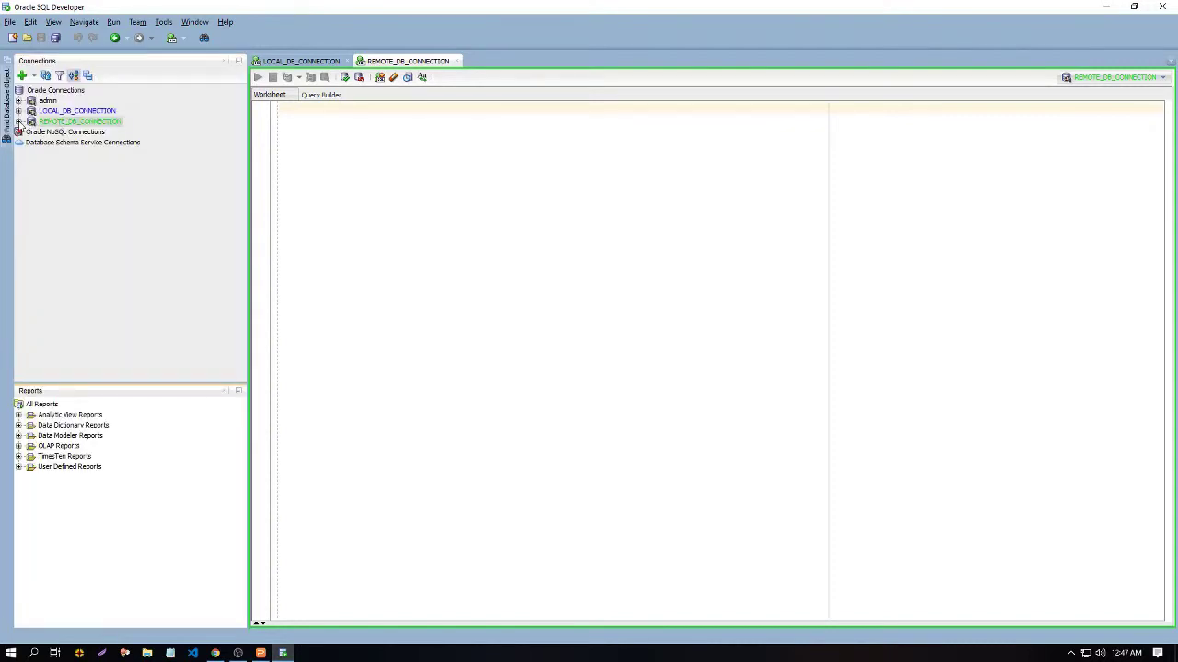
click(31, 106)
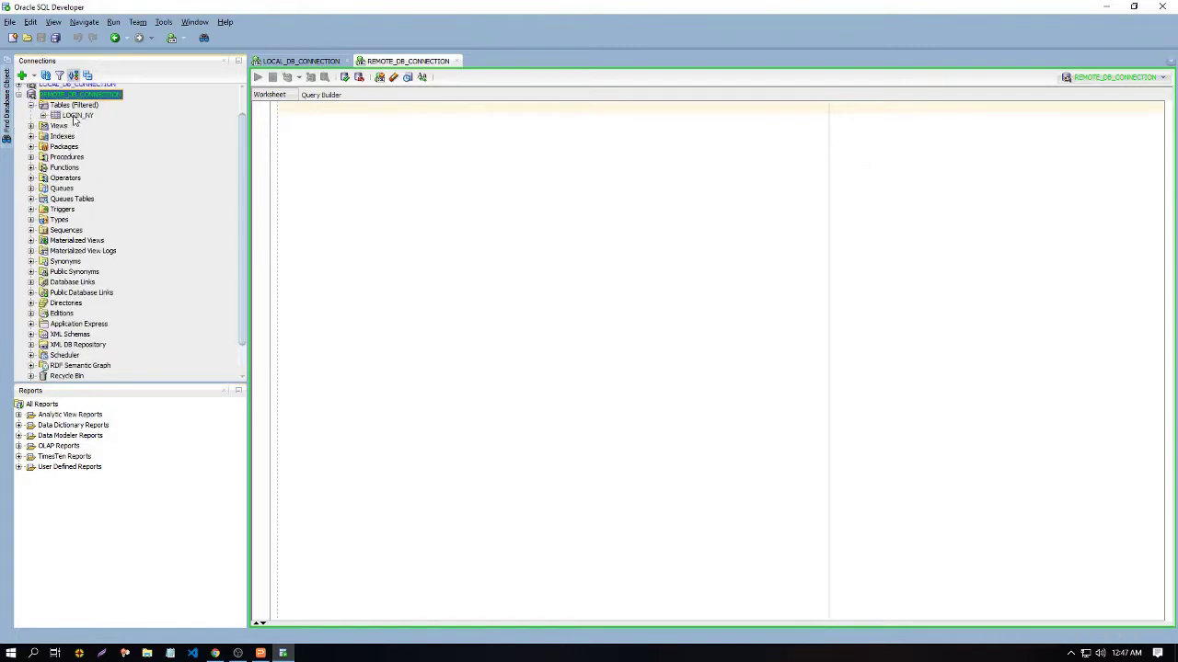
click(77, 117)
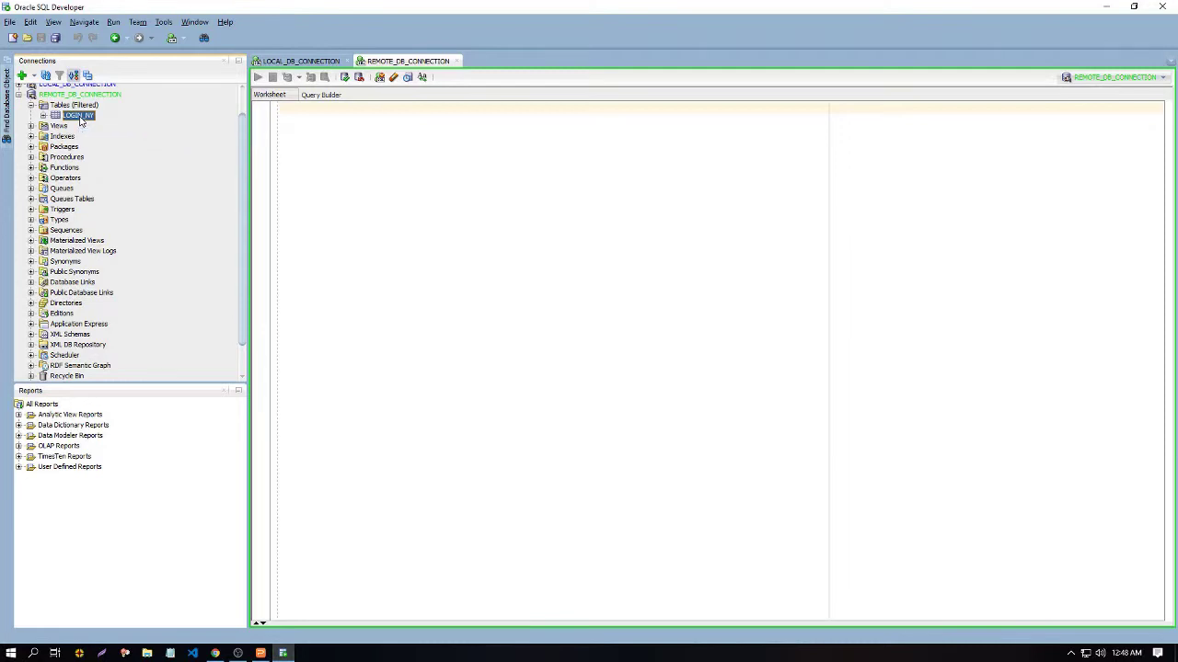
double_click(79, 117)
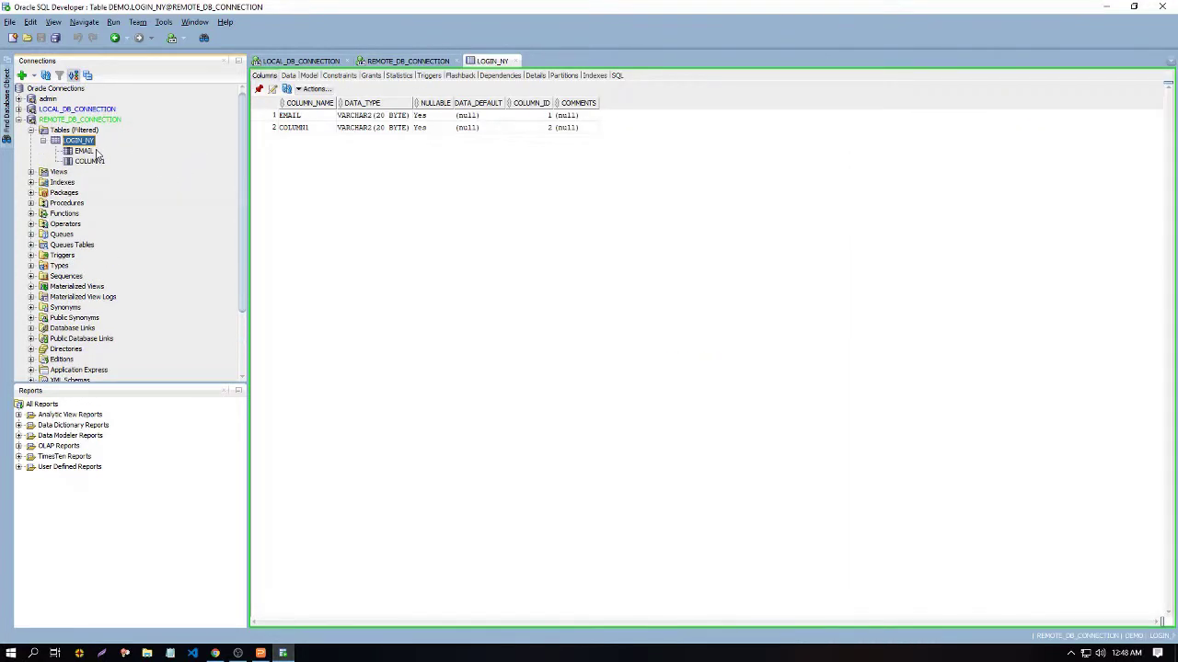
click(288, 76)
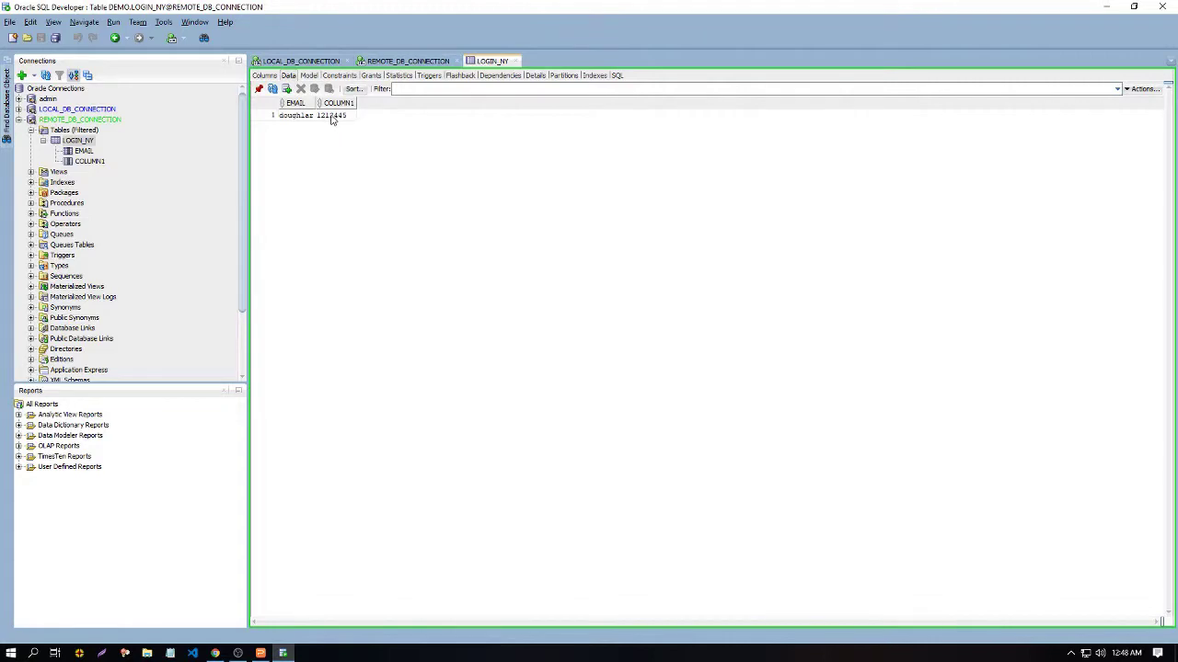
Step: Copy the CREATE DATABASE LINK template from the presentation slide back into SQL Developer's clipboard
key(alt+Tab)
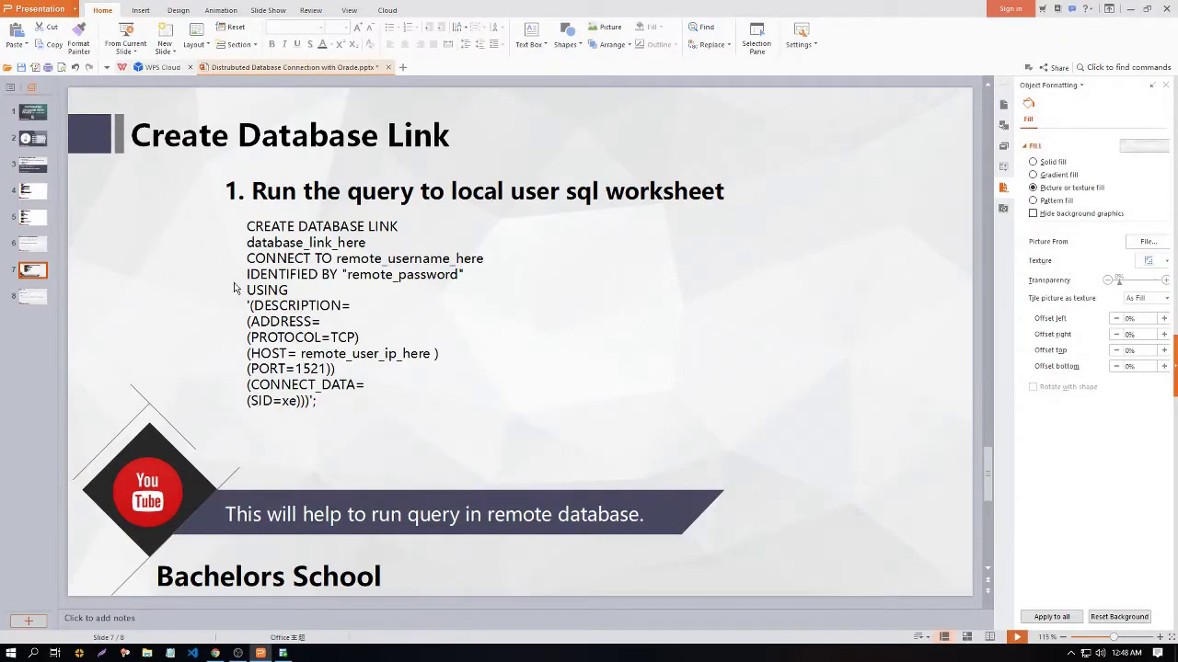
click(252, 232)
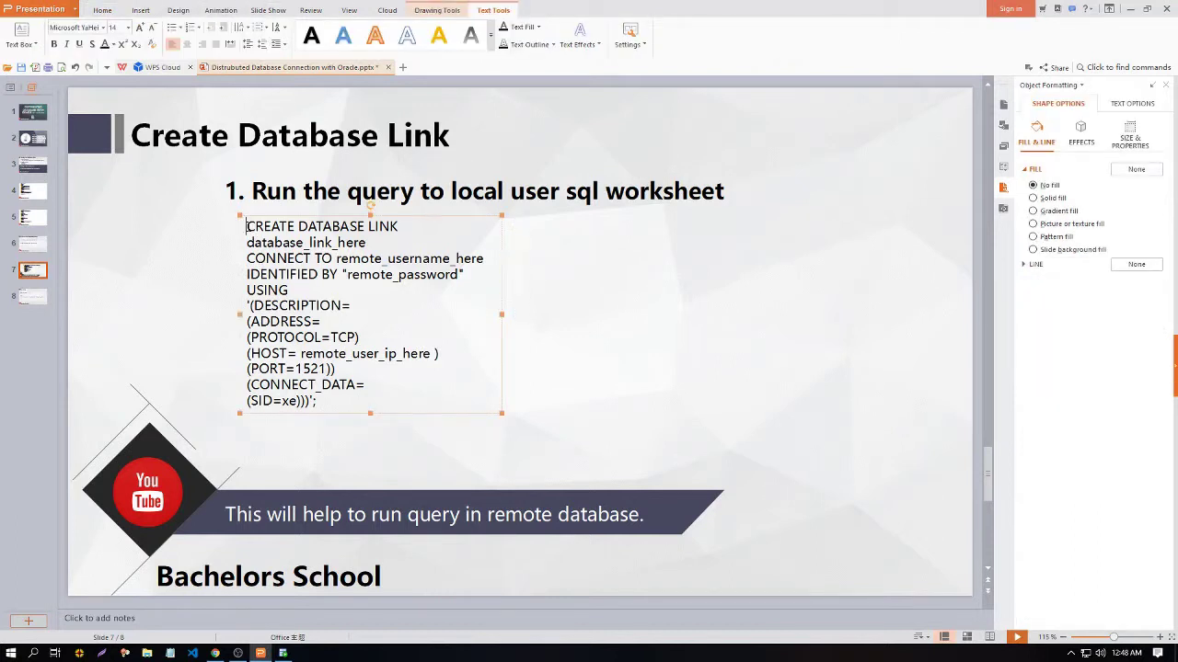
drag(247, 229, 366, 405)
key(ctrl+c)
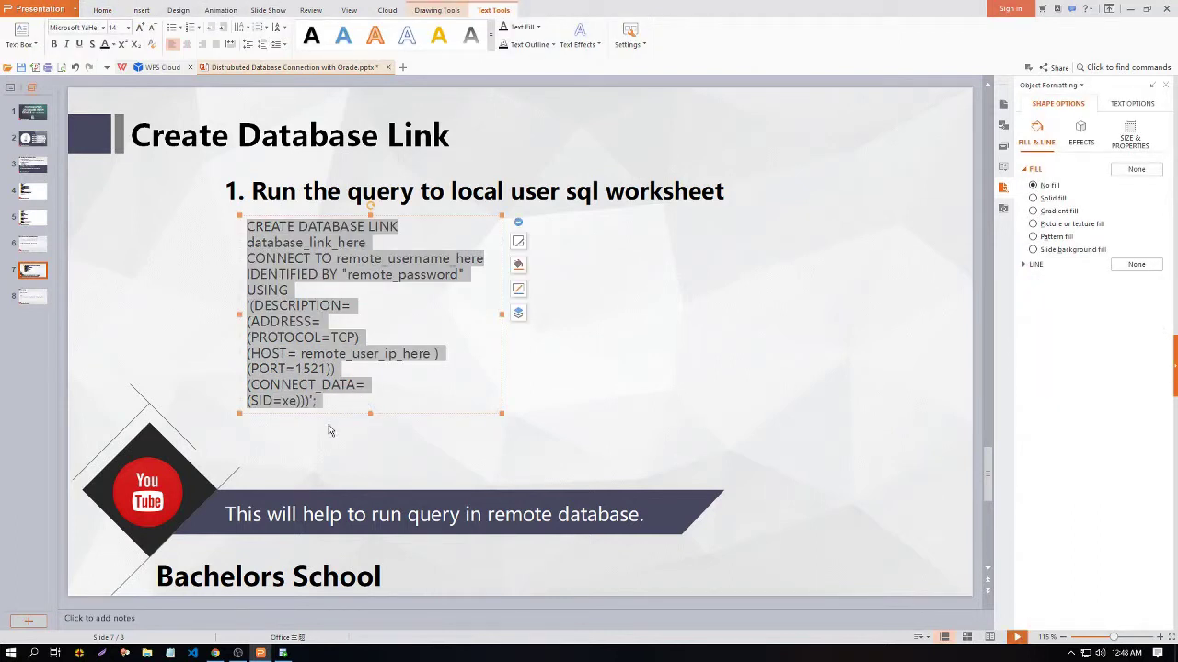
click(282, 653)
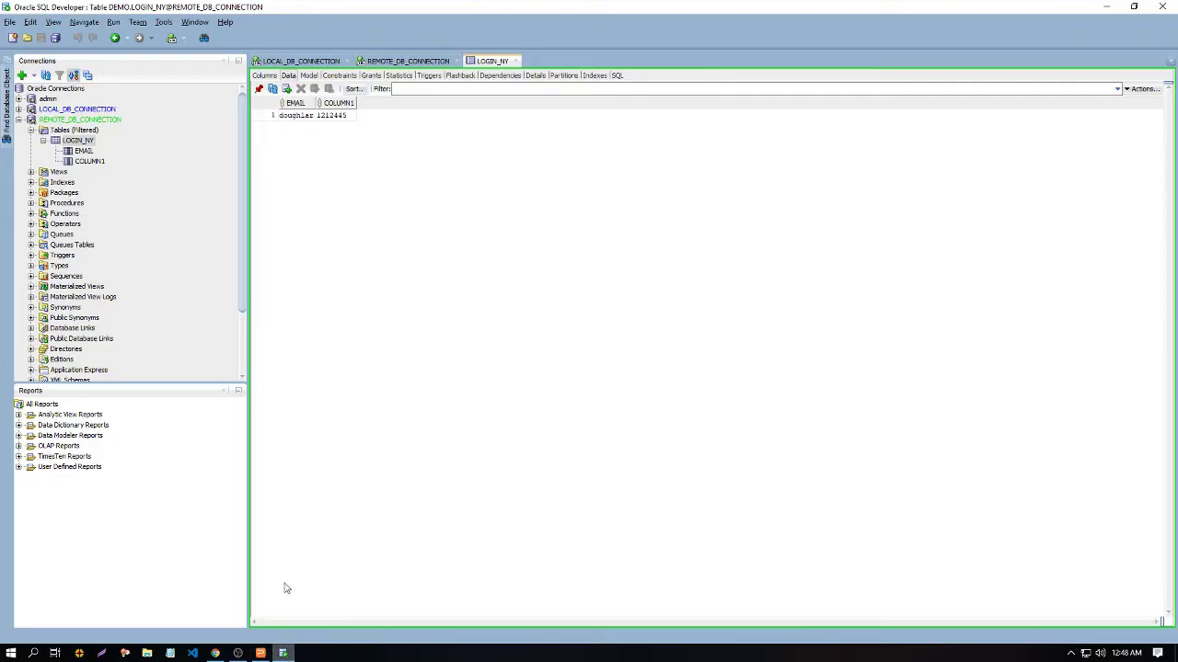
Step: Expand LOCAL_DB_CONNECTION, cancel the Create Database Link dialog, and open a LOCAL_DB_CONNECTION worksheet
click(19, 119)
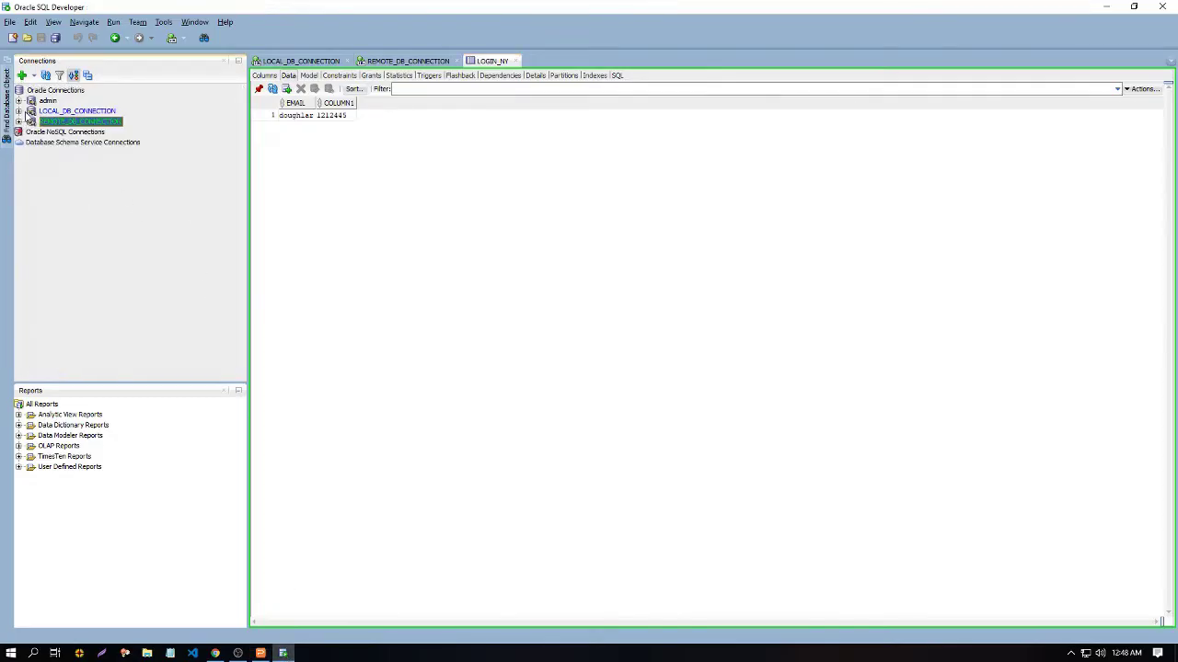
click(20, 110)
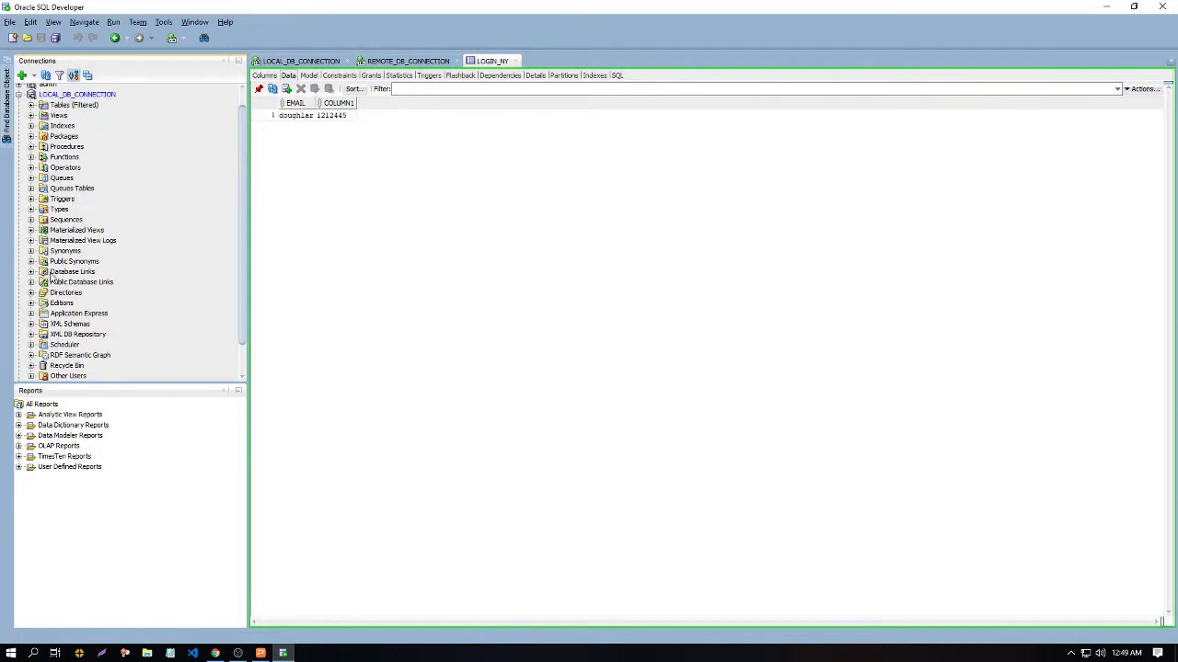
click(57, 274)
right_click(61, 272)
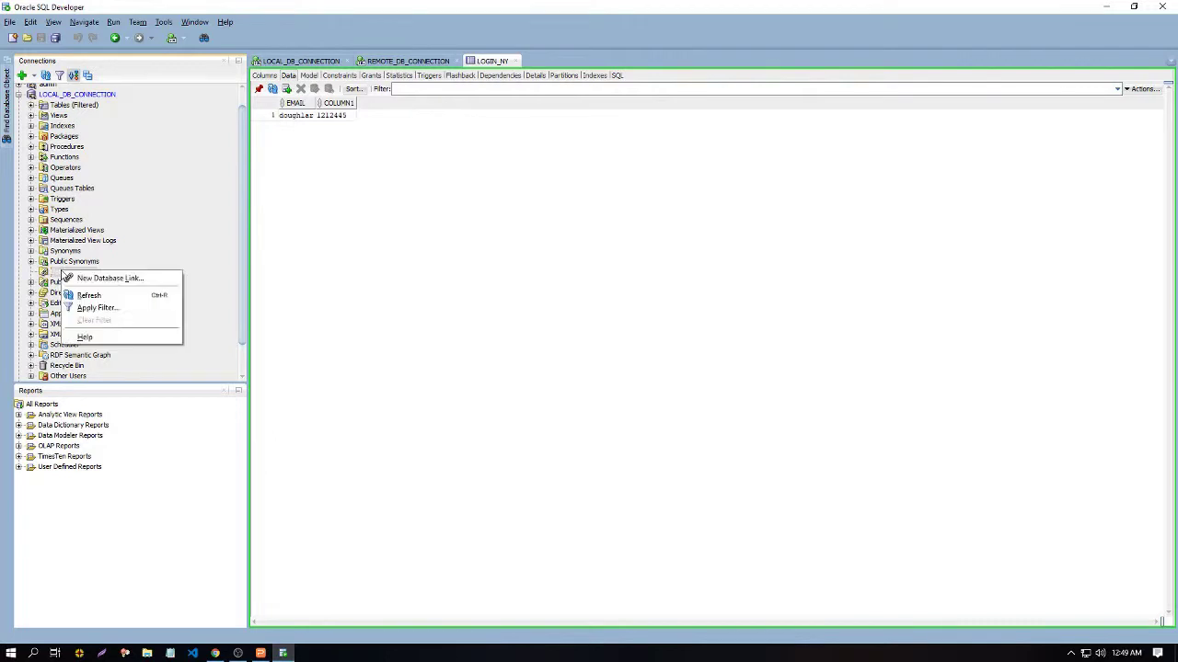
click(82, 280)
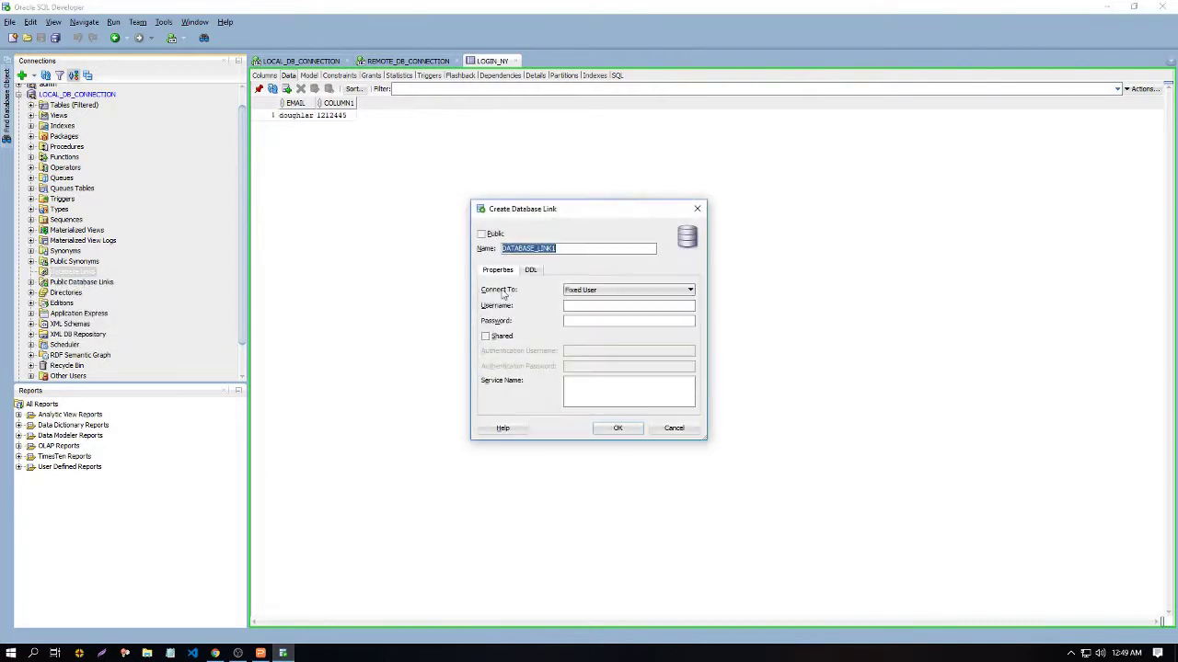
click(569, 248)
click(697, 211)
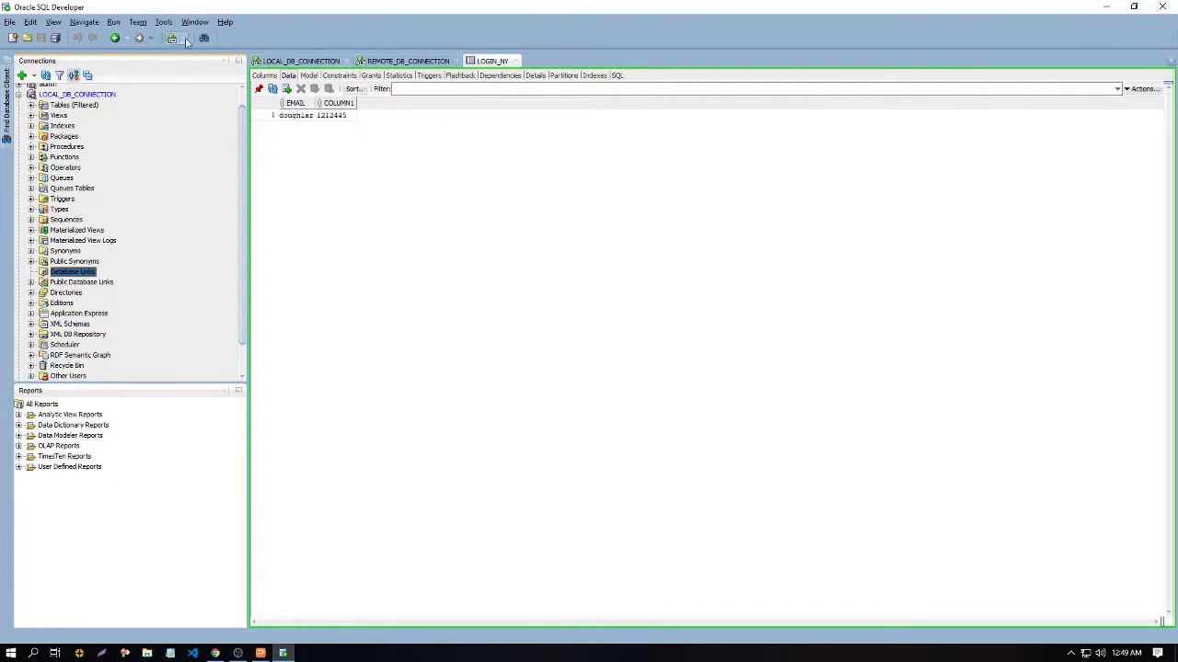
click(184, 39)
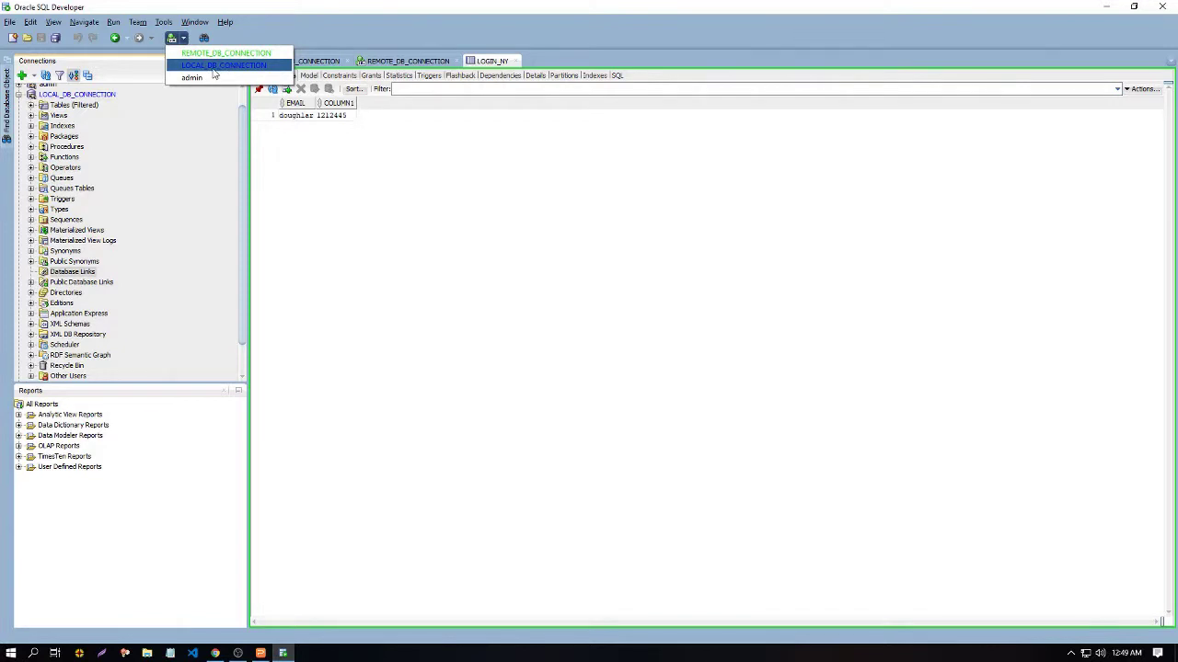
click(213, 69)
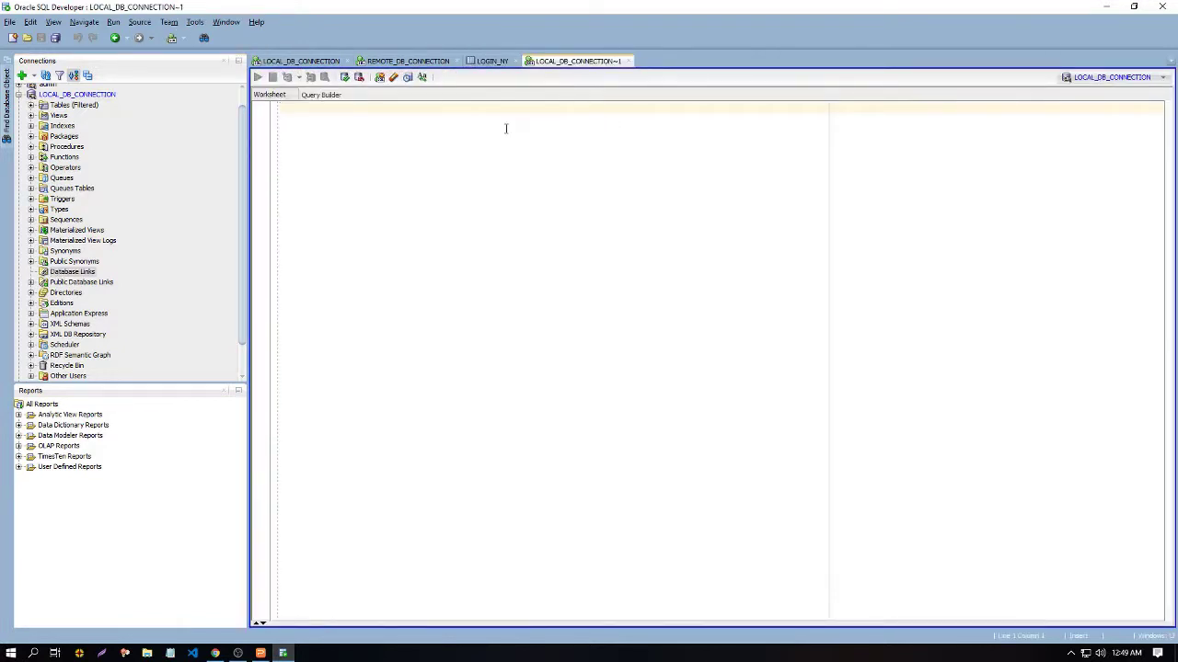
Step: Paste the CREATE DATABASE LINK statement, fill in dblink1, remote credentials and host 192.168.0.110, and run it
key(ctrl+v)
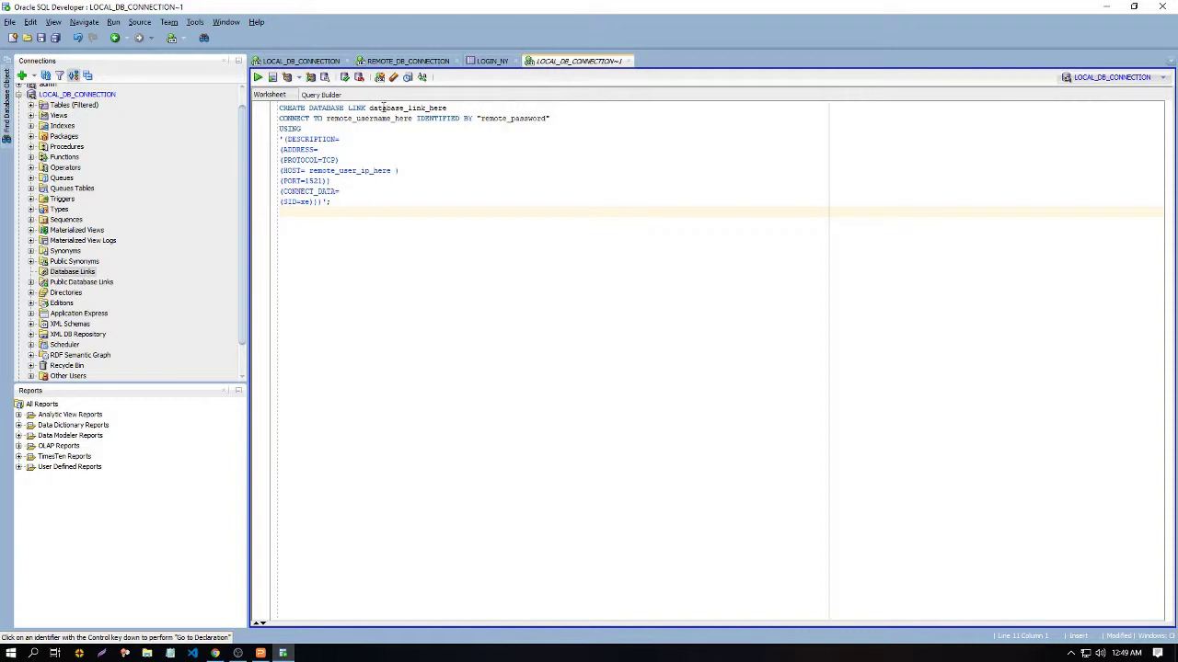
drag(369, 109, 460, 107)
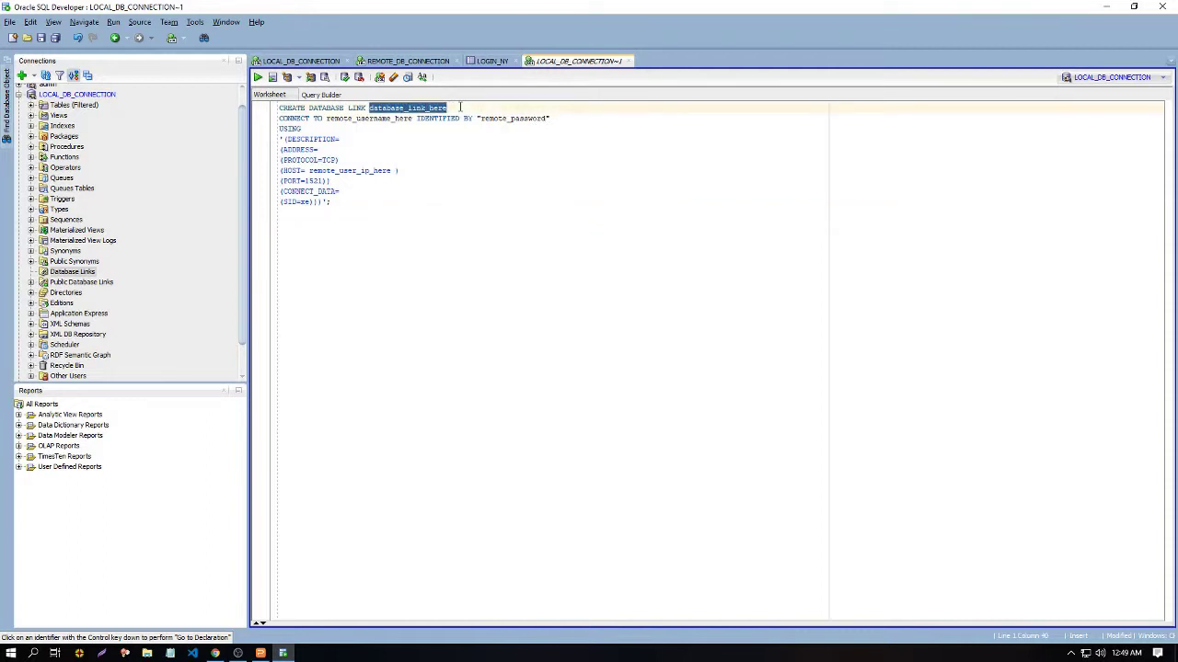
text(db)
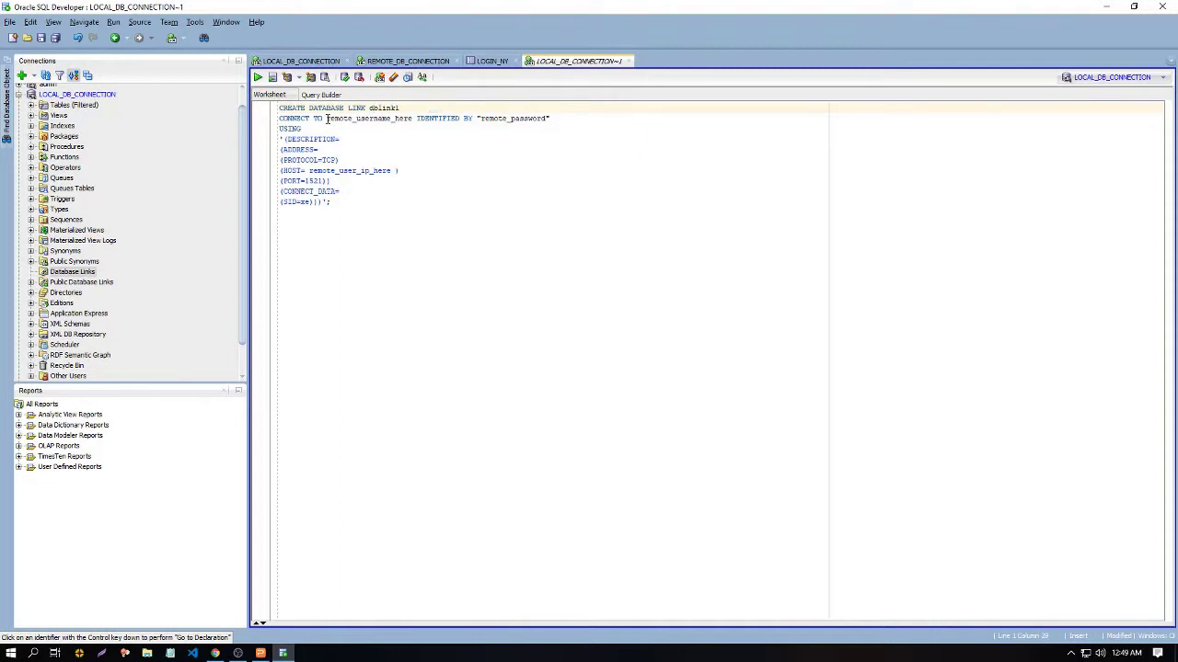
drag(327, 118, 475, 114)
text(demo)
text(123)
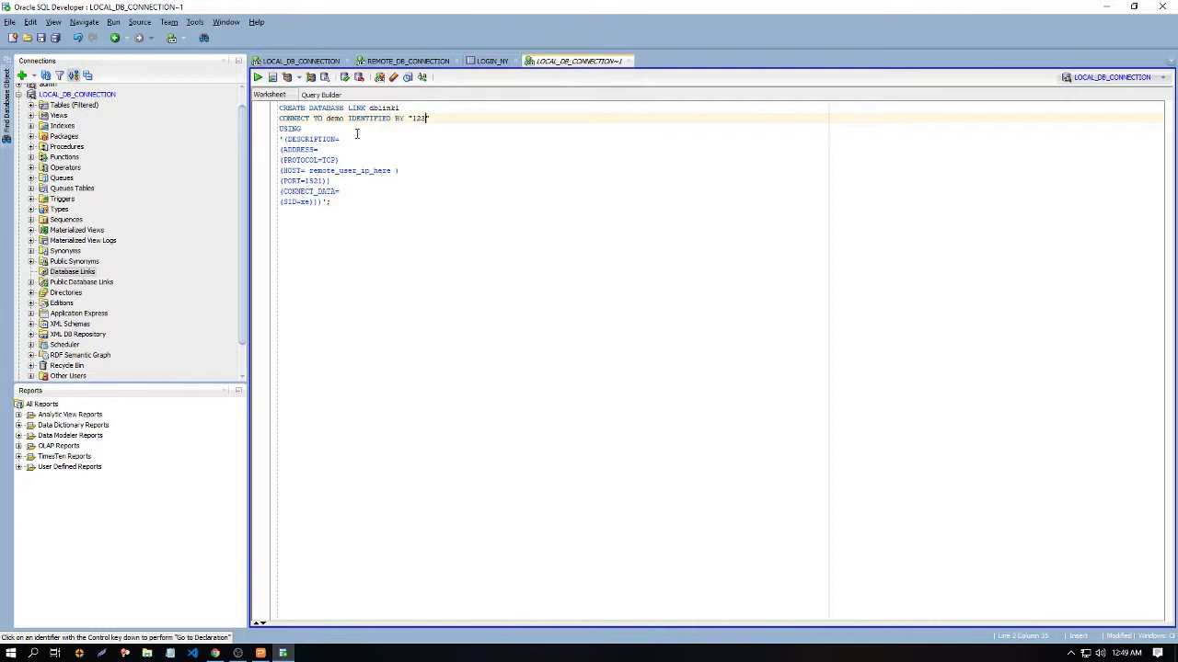
mouse_move(315, 171)
mouse_down()
mouse_move(397, 173)
mouse_move(309, 171)
mouse_up()
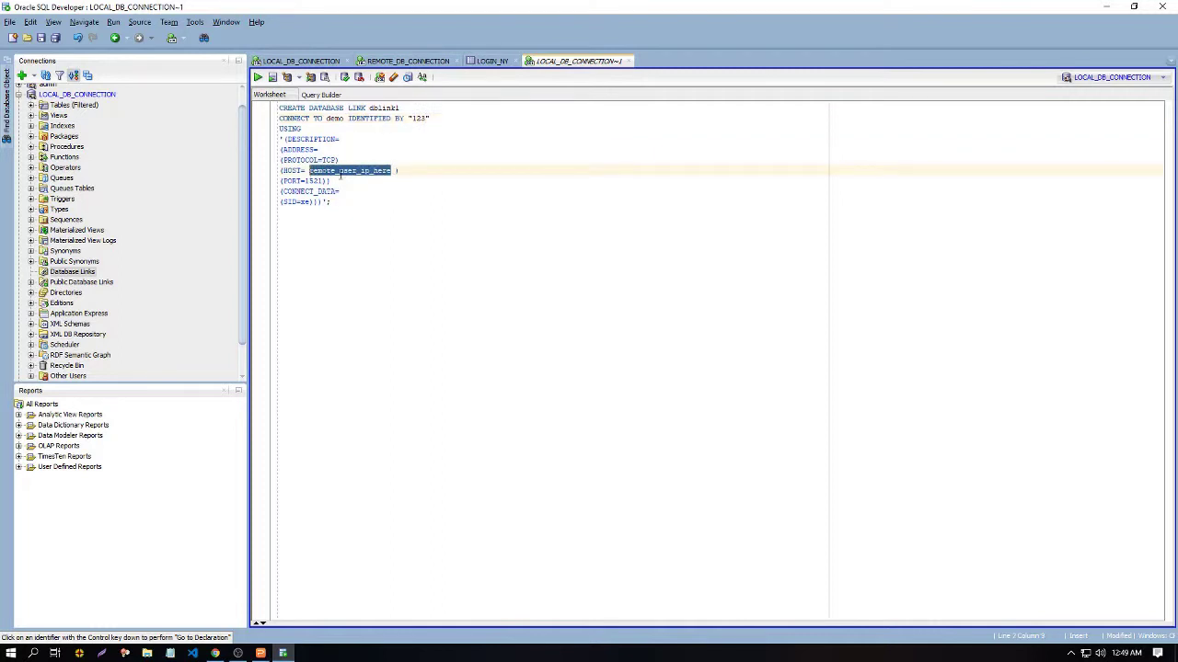
text(192.168.0.110)
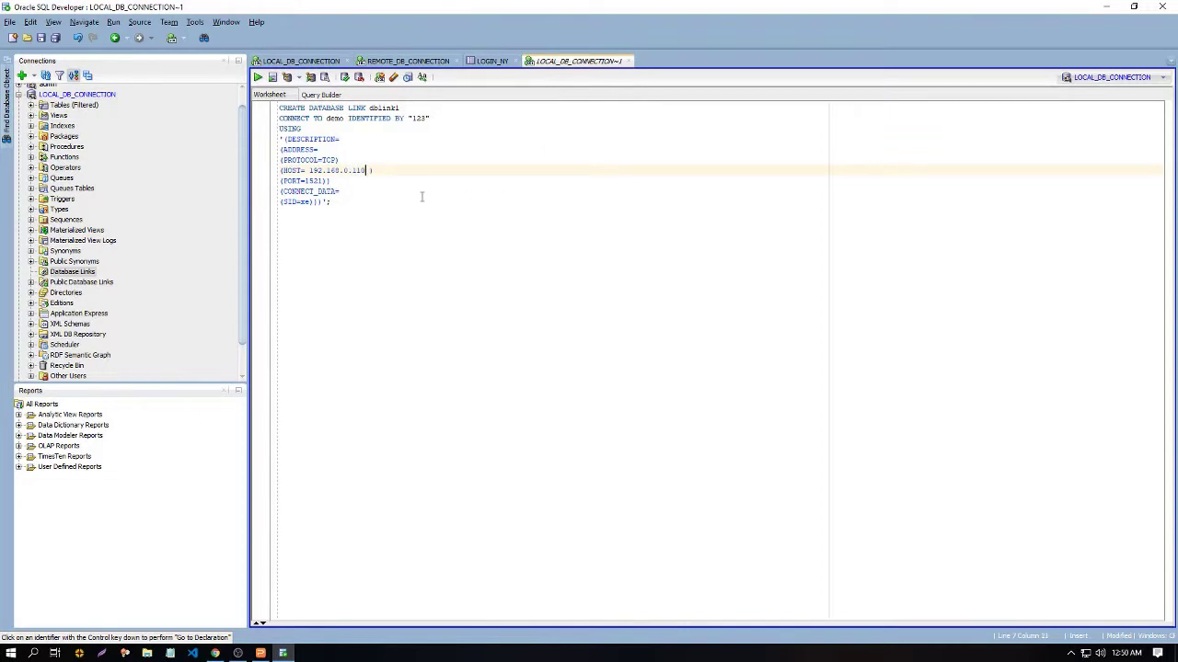
click(356, 207)
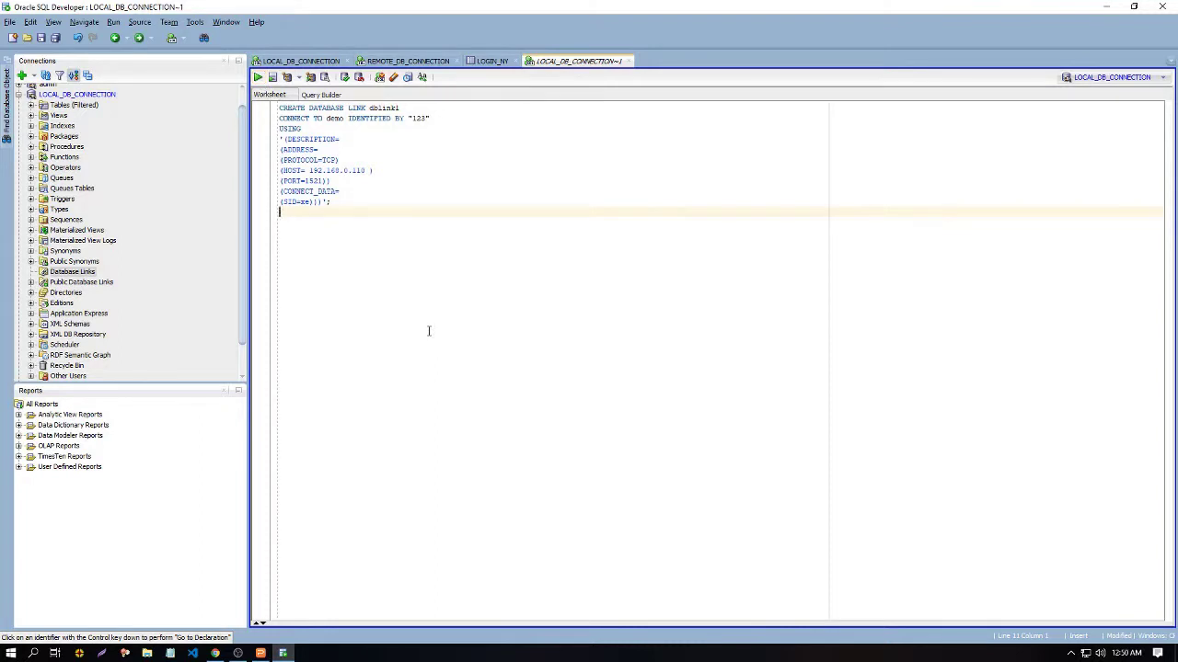
click(272, 77)
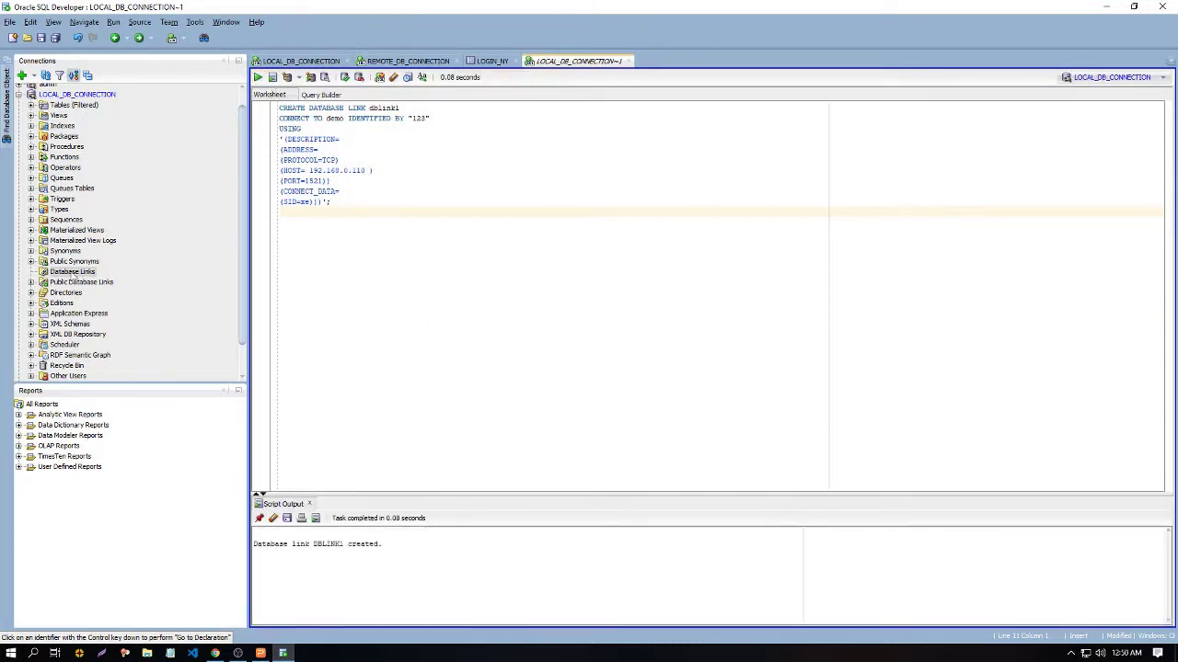
Step: Refresh the Database Links list and open DBLINK1's details
click(72, 273)
right_click(72, 276)
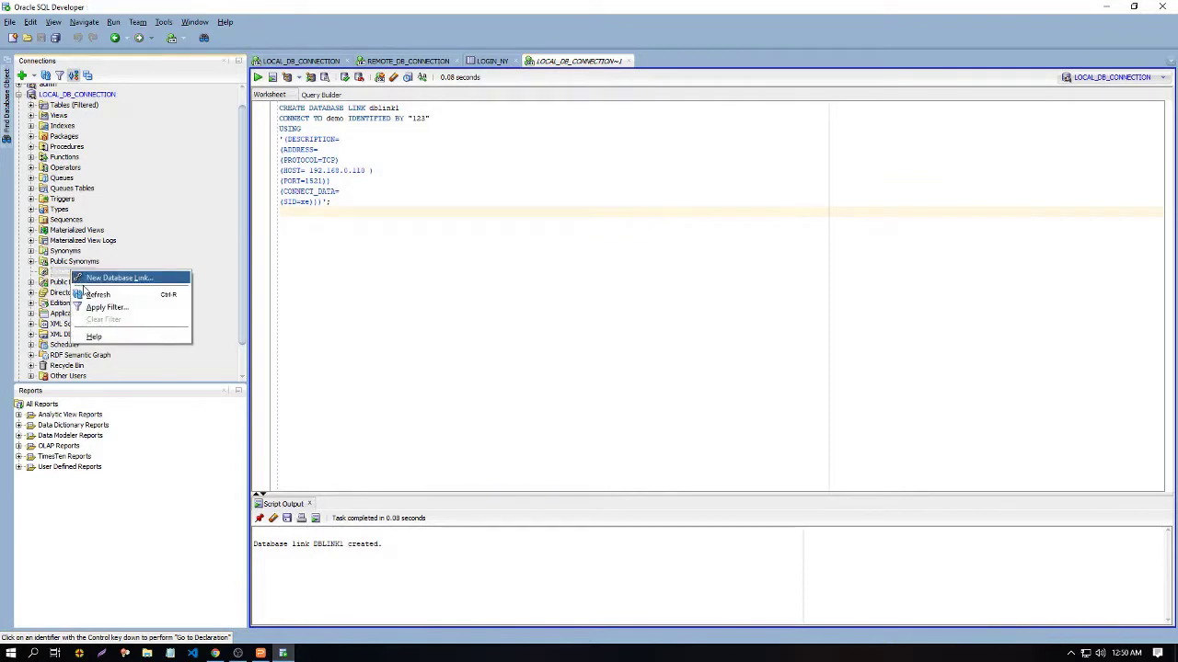
click(85, 295)
click(74, 282)
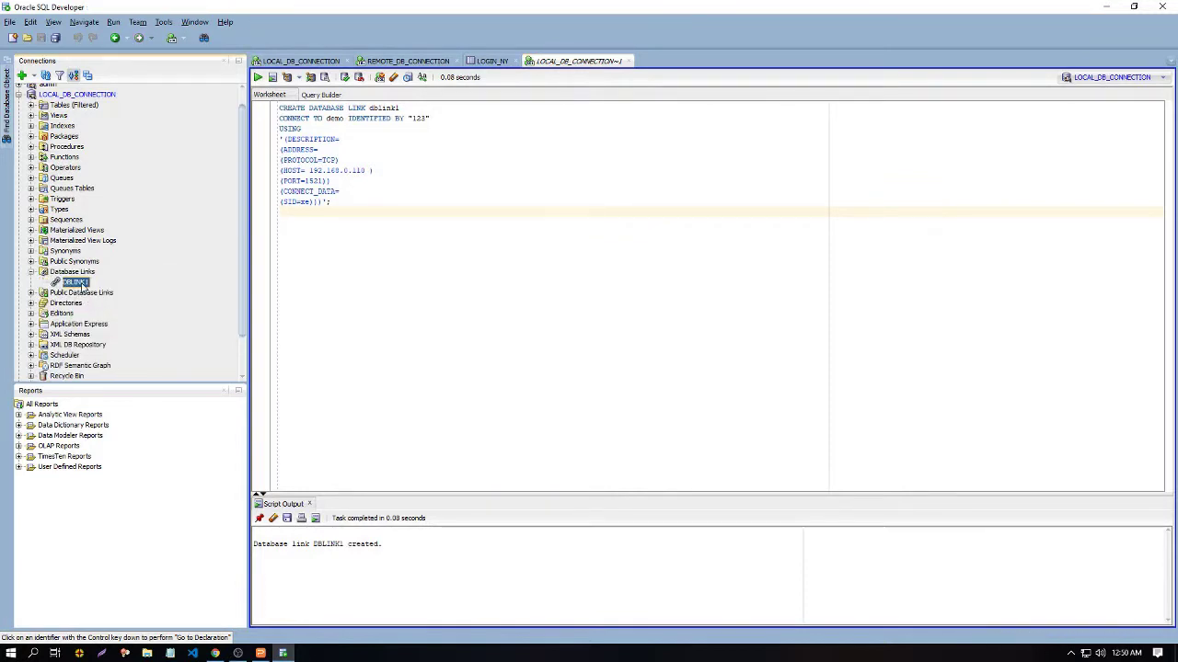
Step: Test DBLINK1 successfully, then return to the WPS presentation
right_click(78, 287)
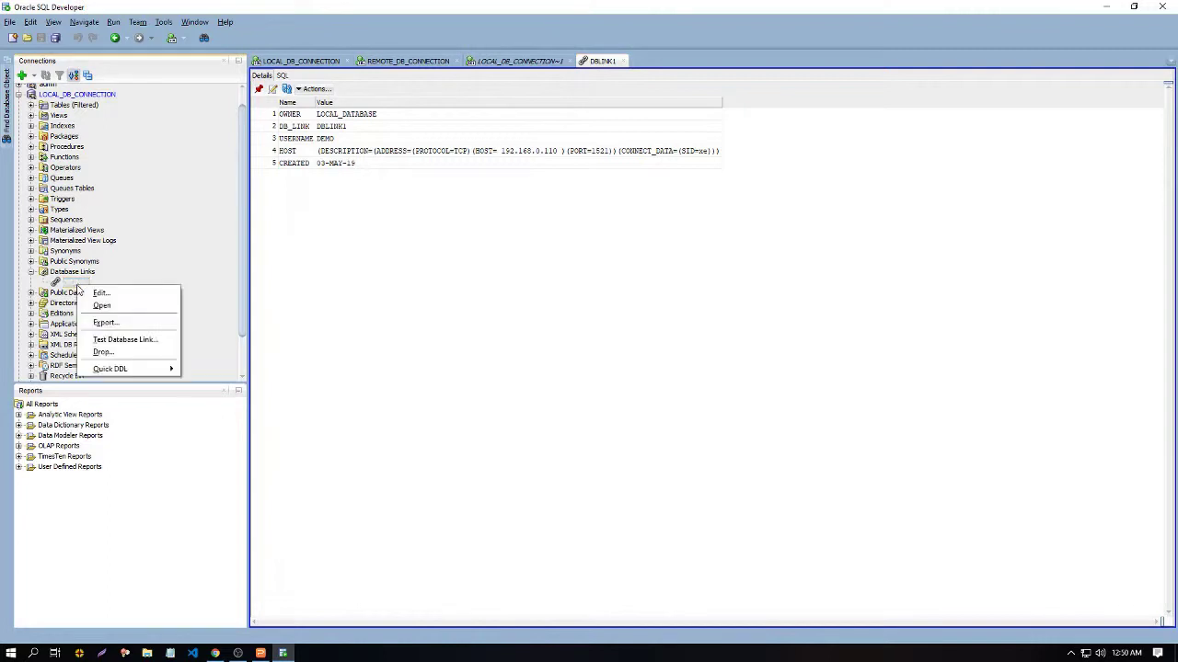
click(122, 340)
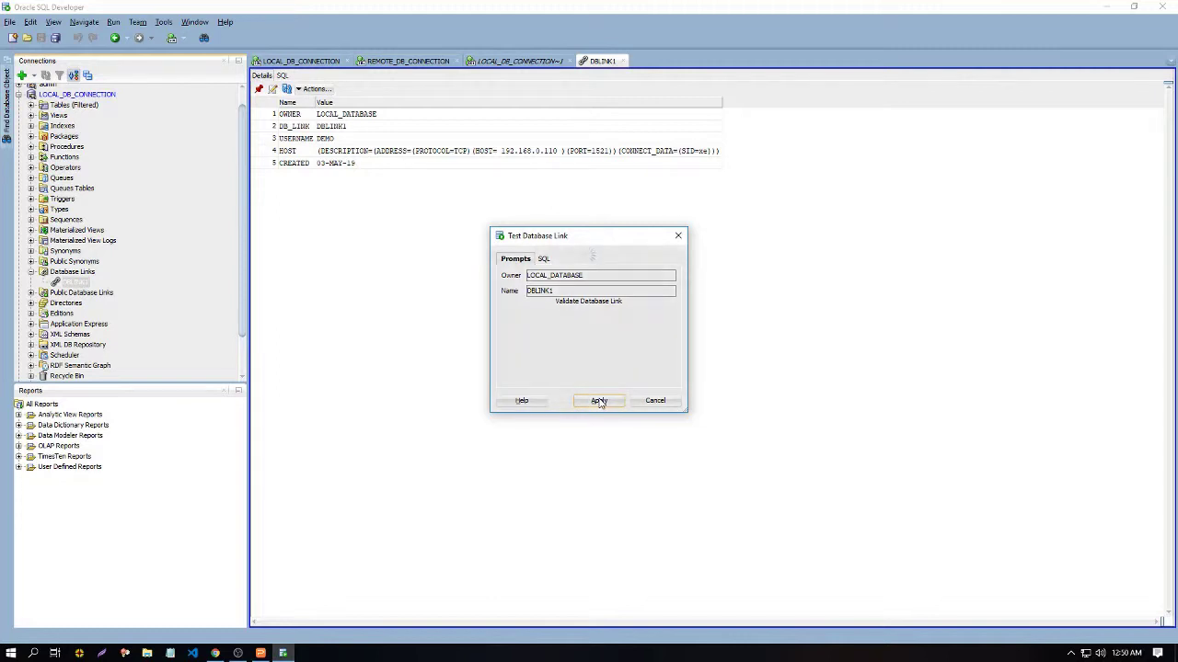
click(599, 401)
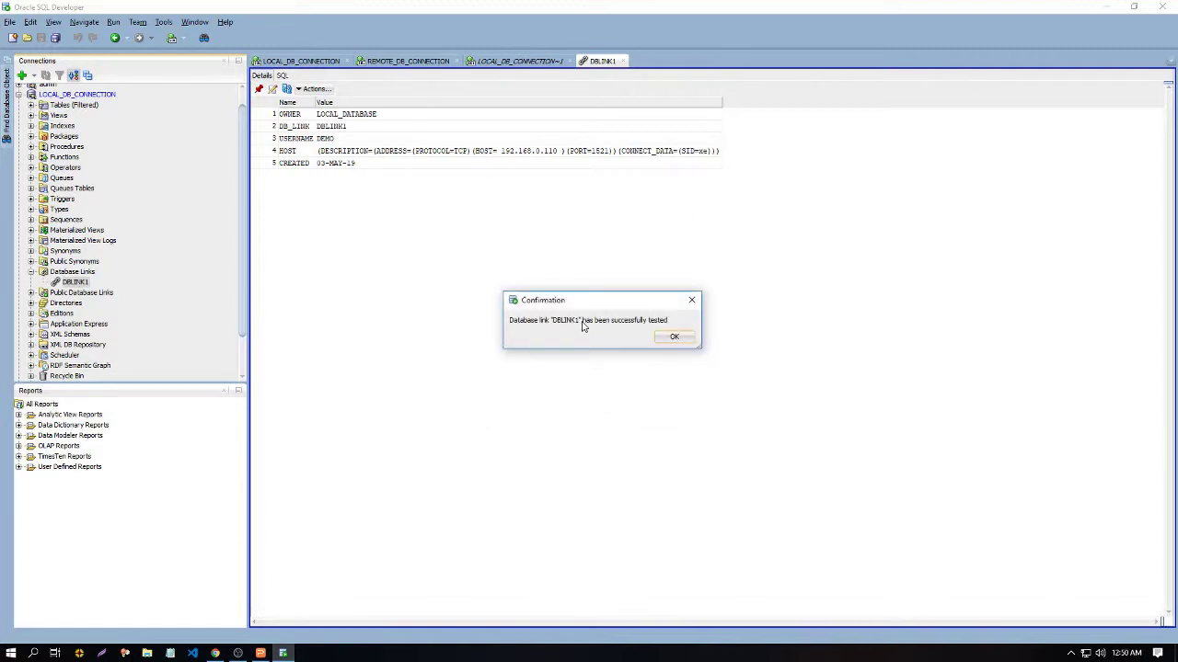
click(676, 338)
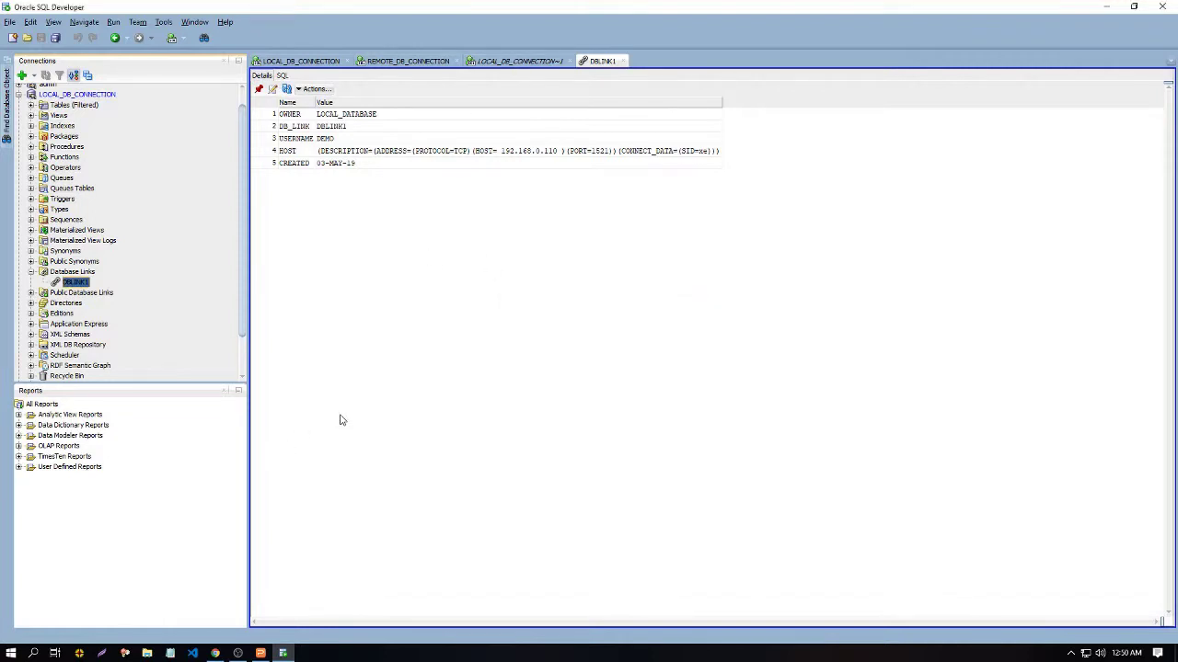
click(261, 653)
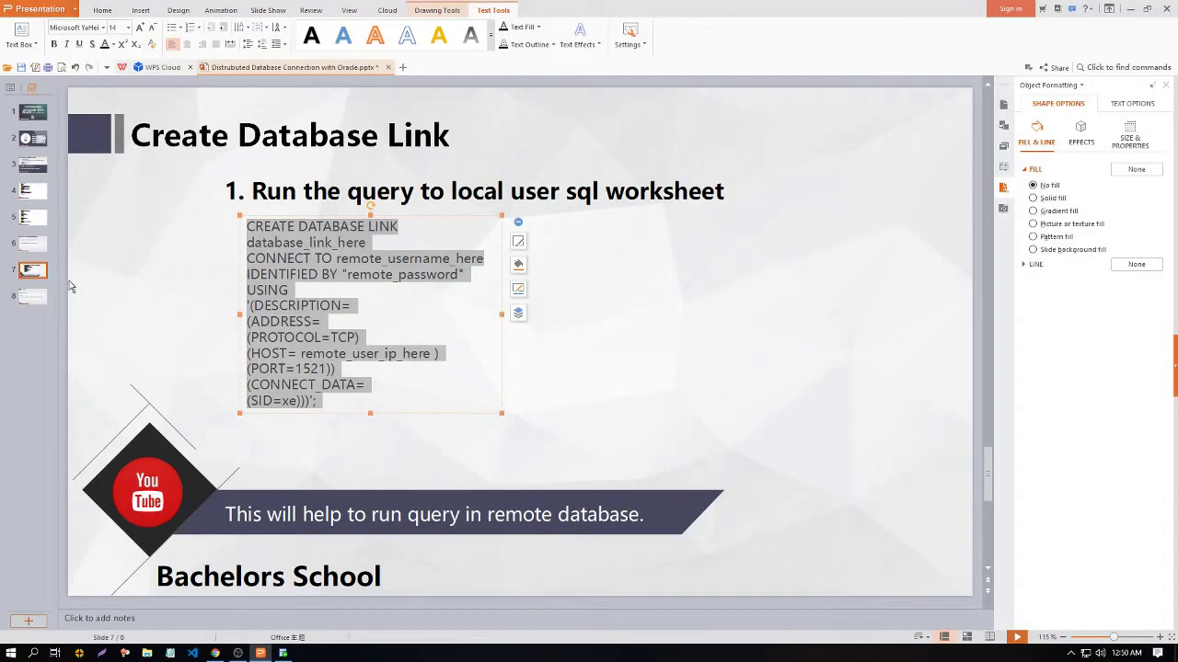
Step: Review the Run query slide's format SELECT * FROM local_table, remote_table@DATABASE_LINK_NAME, then return to SQL Developer
click(33, 296)
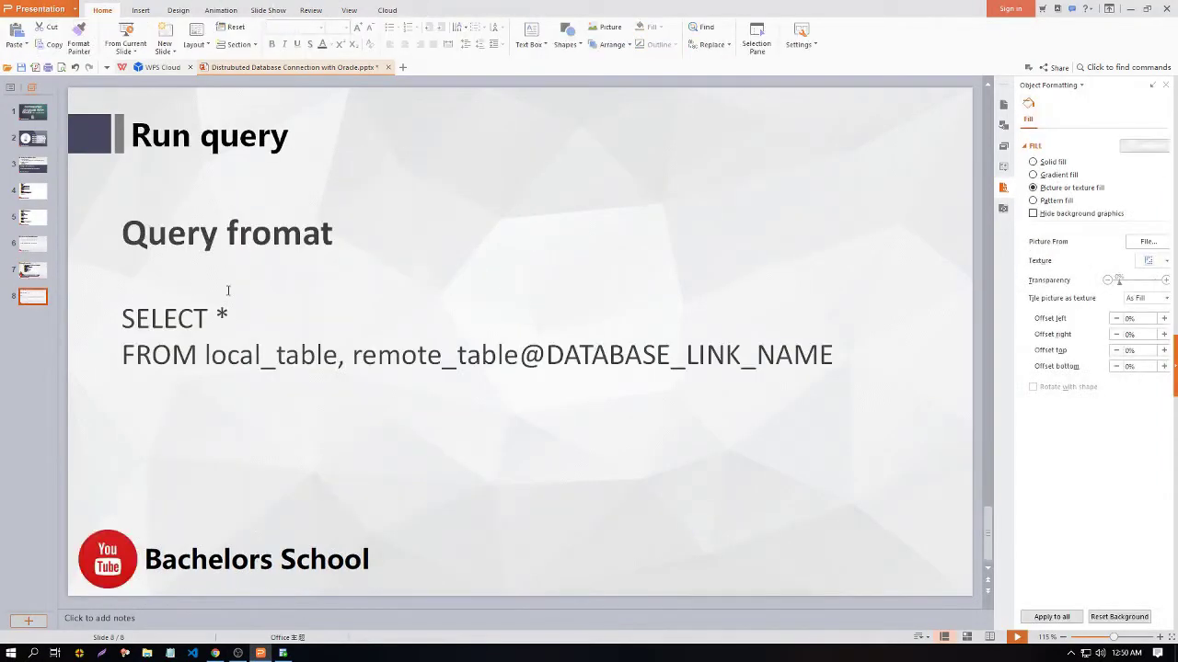
click(210, 324)
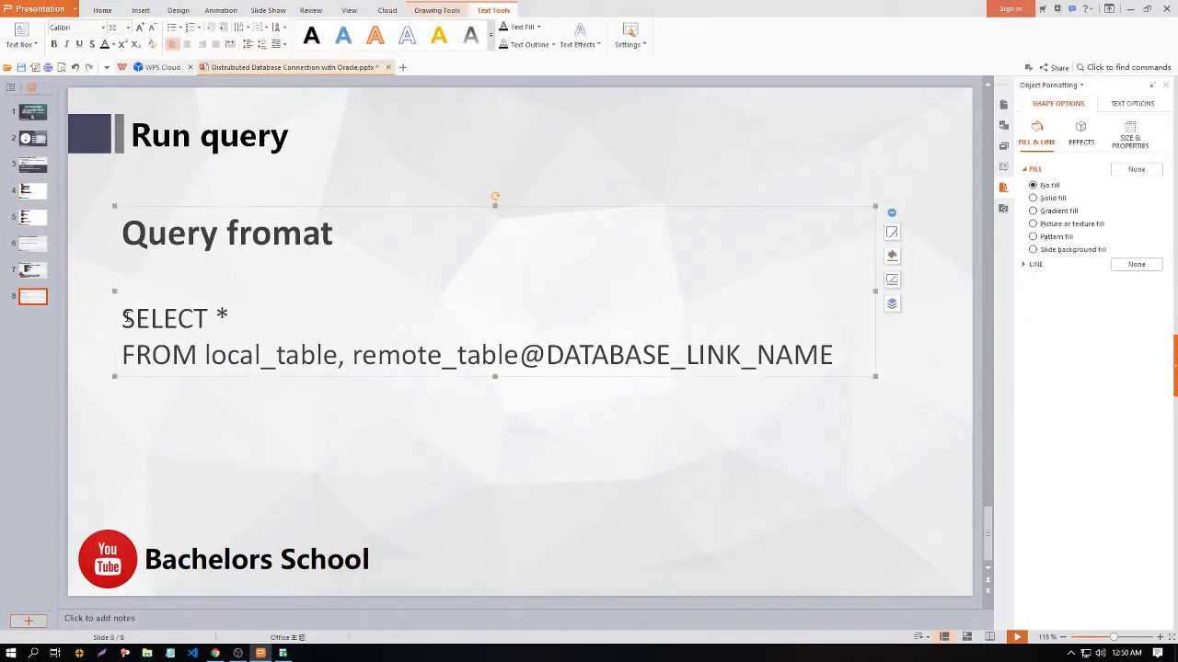
drag(123, 317, 828, 366)
key(ctrl+c)
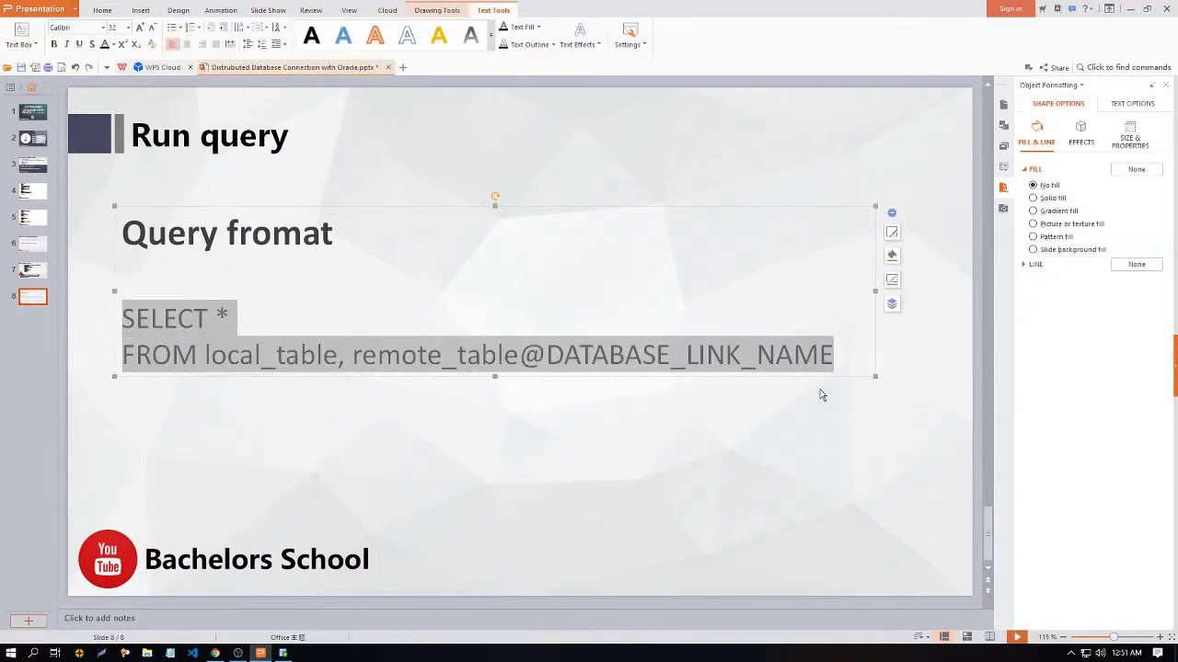
click(789, 389)
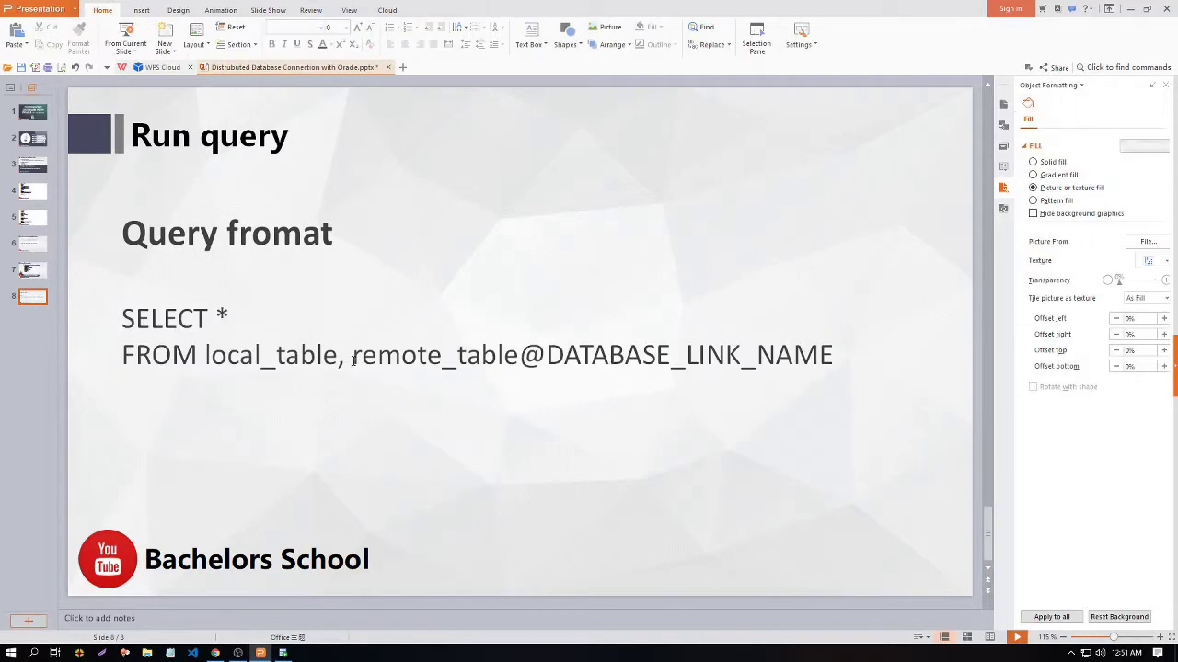
drag(353, 361, 545, 359)
click(545, 359)
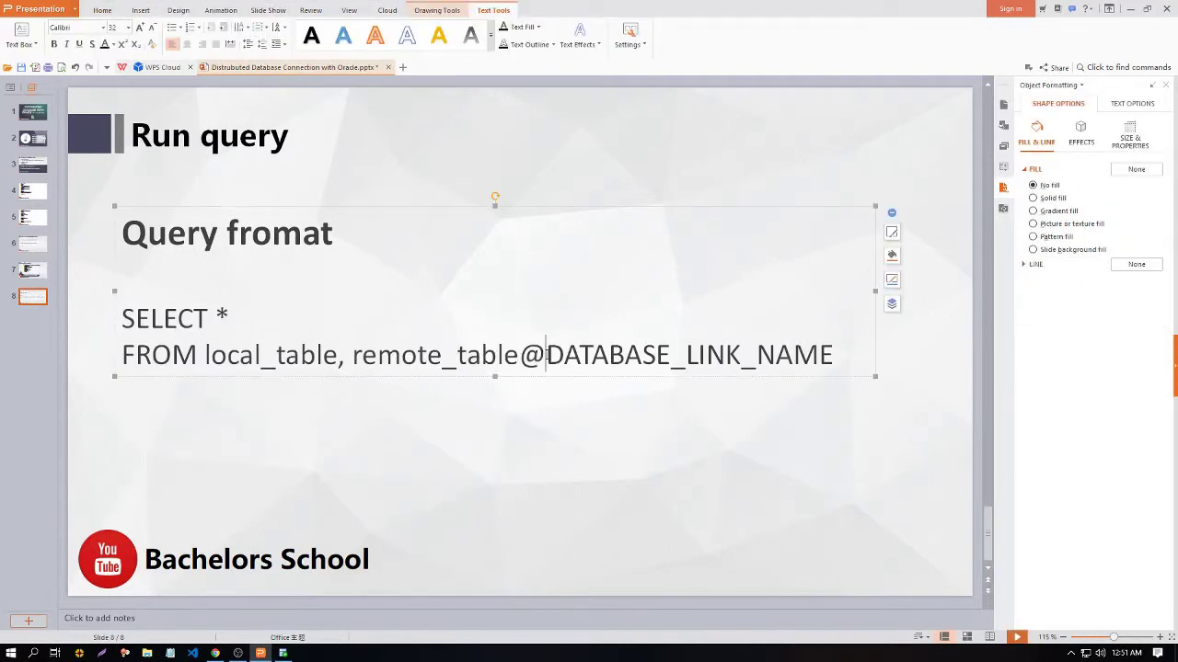
click(817, 400)
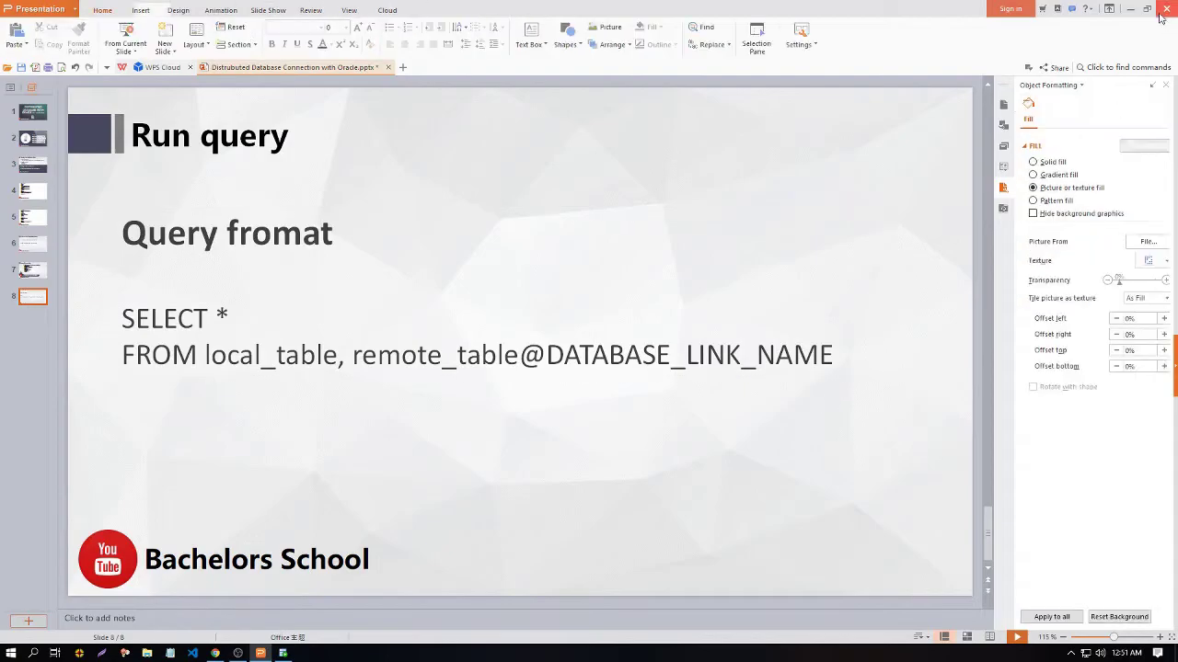
key(alt+Tab)
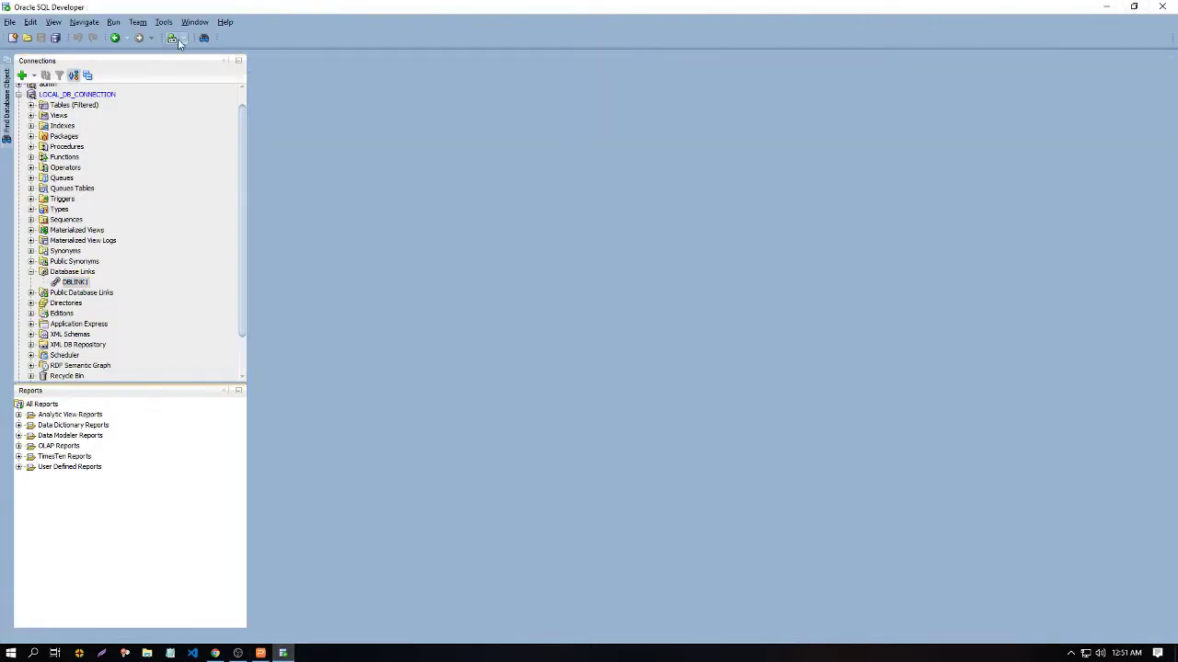
Step: Open a SQL worksheet on LOCAL_DB_CONNECTION and paste the query format
click(80, 95)
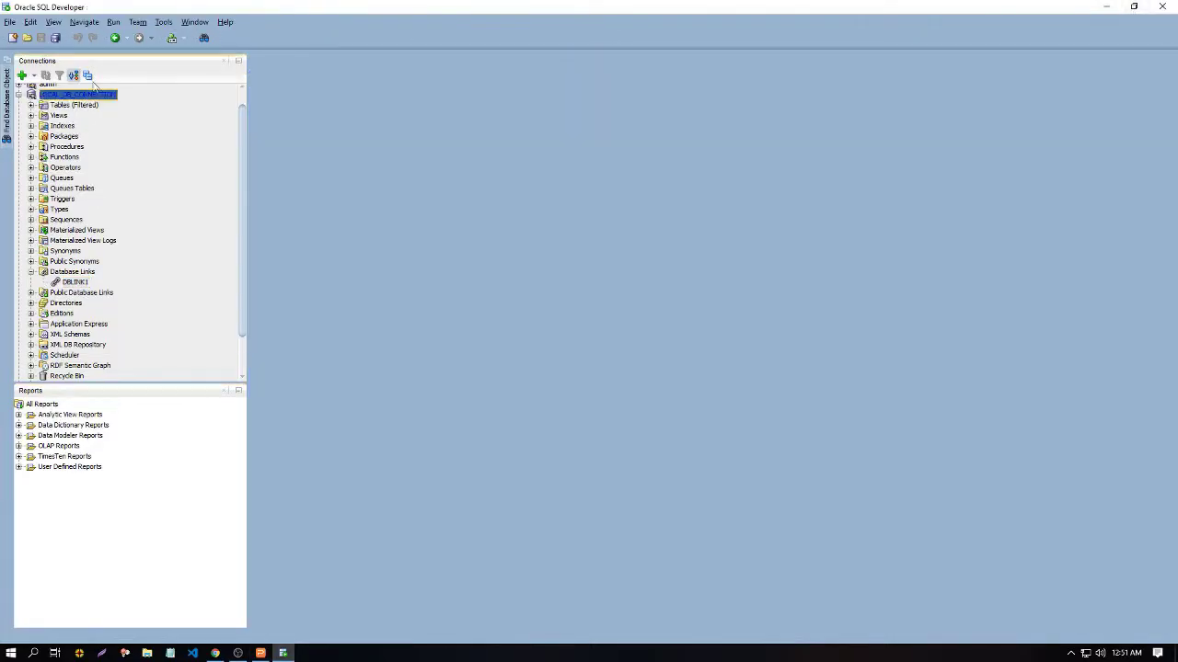
click(180, 39)
click(196, 66)
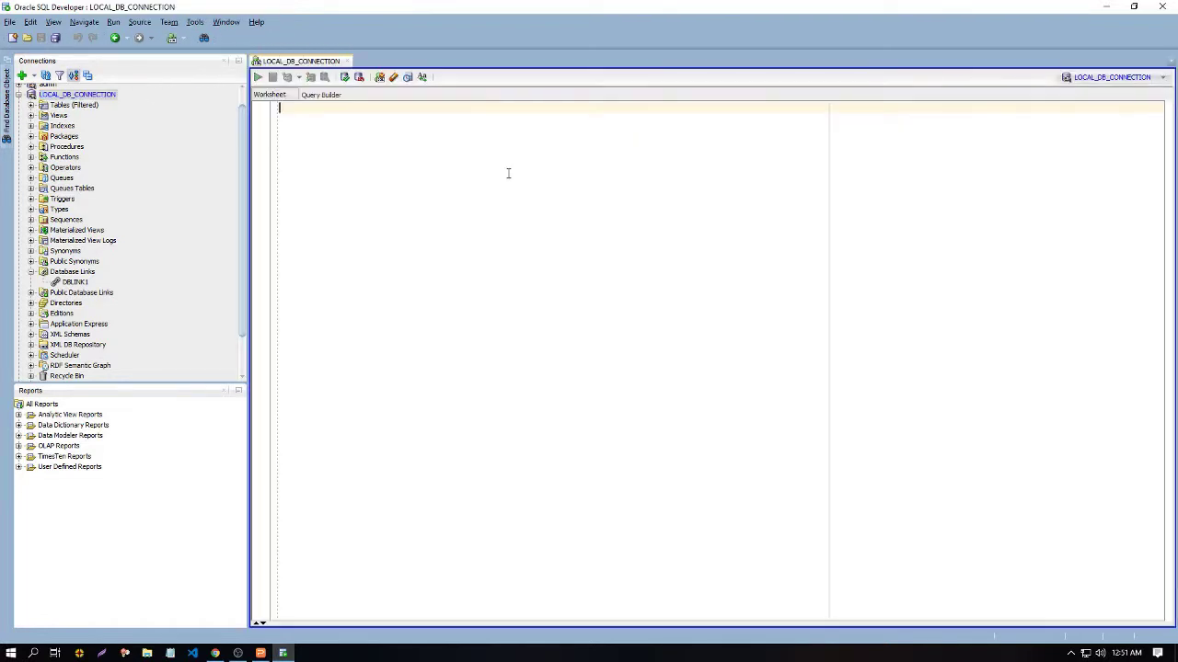
key(ctrl+v)
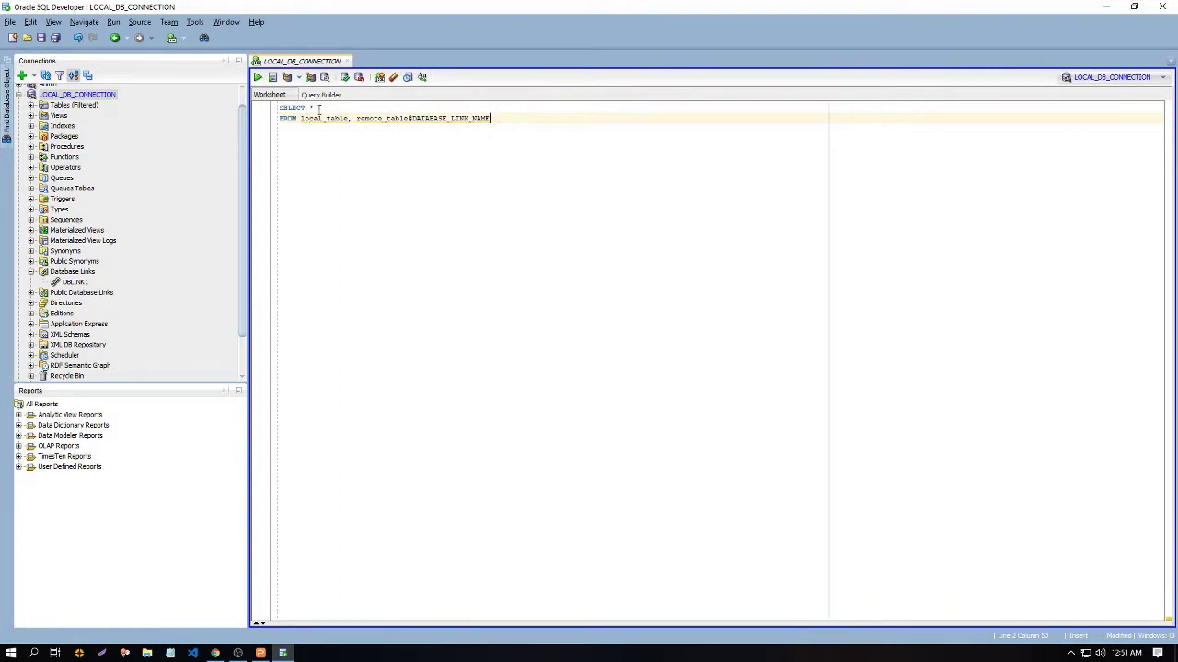
Step: Remove local_table from the FROM clause and replace remote_table with LOGIN_NY
drag(358, 118, 300, 118)
key(Delete)
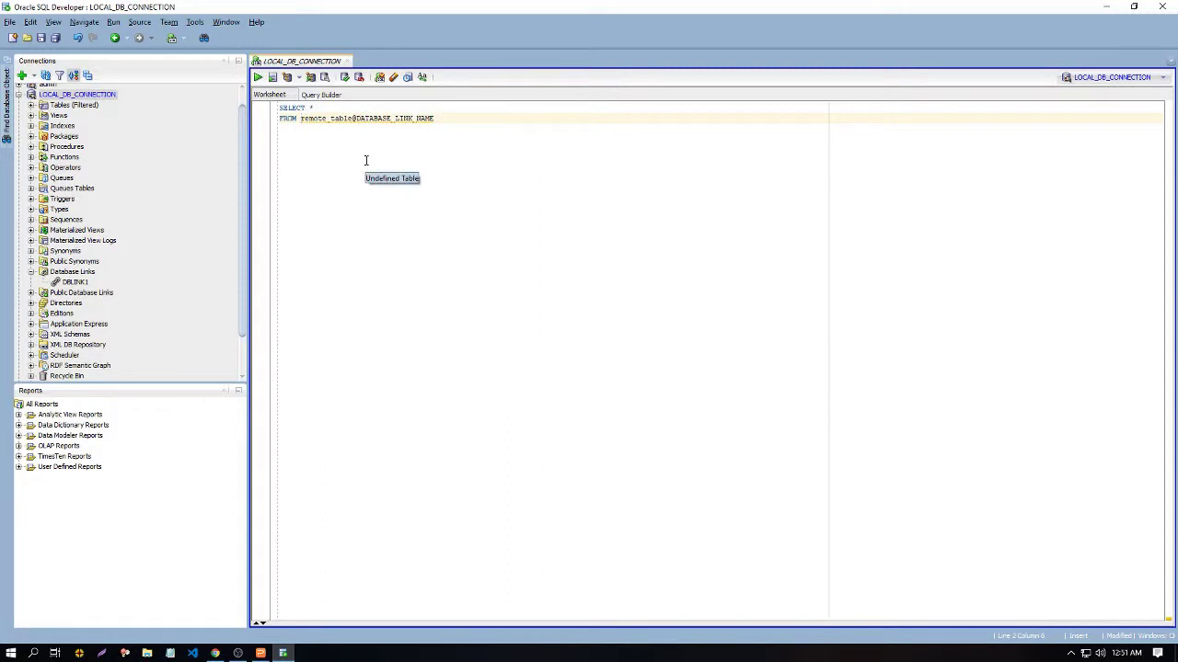
key(Right)
key(Right)
key(Right)
key(Right)
key(Right)
key(shift+Right)
key(shift+Right)
key(shift+Right)
key(shift+Right)
key(shift+Right)
key(shift+Right)
key(shift+Right)
key(shift+Right)
key(shift+Right)
key(shift+Right)
key(shift+Right)
key(shift+Right)
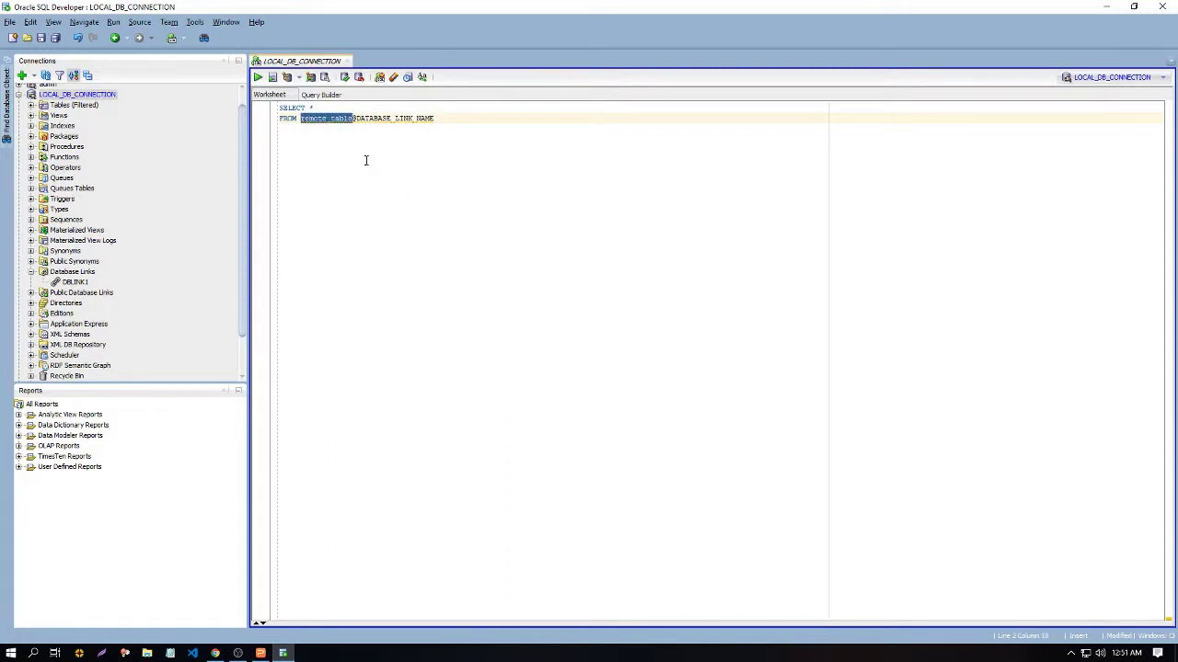
text(LOGIN)
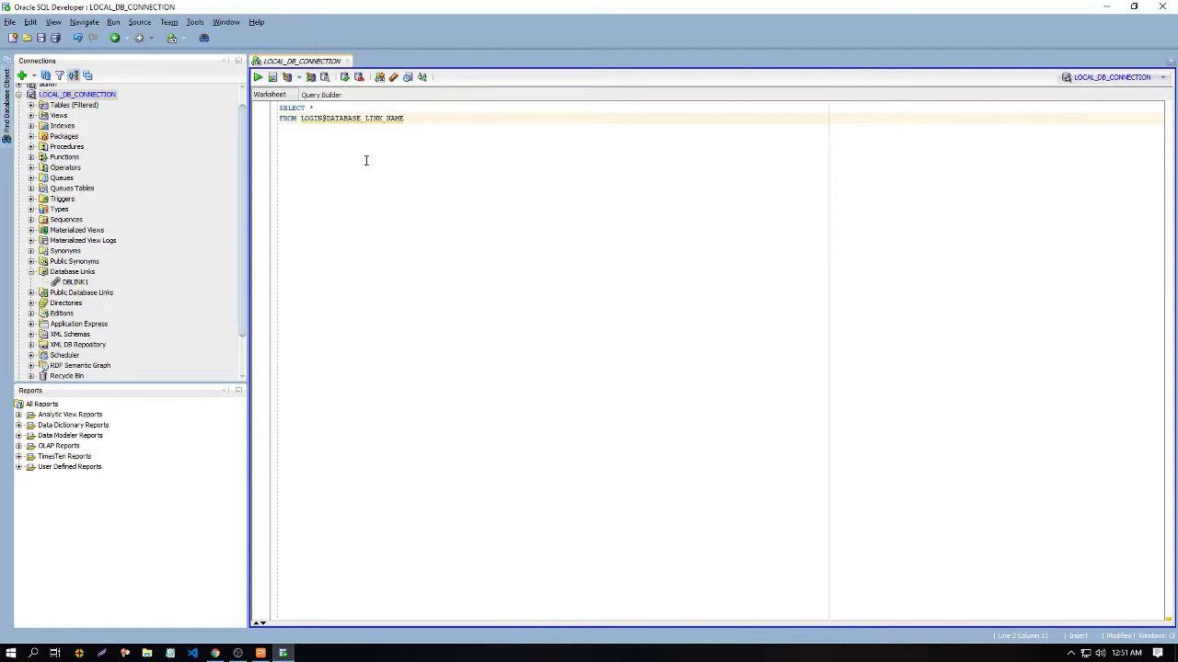
text(_HY)
Step: Replace the link placeholder with DBLINK1 and run the query, returning one EMAIL/COLUMN1 row
drag(419, 117, 340, 118)
key(BackSpace)
text(DBLINK1)
click(272, 77)
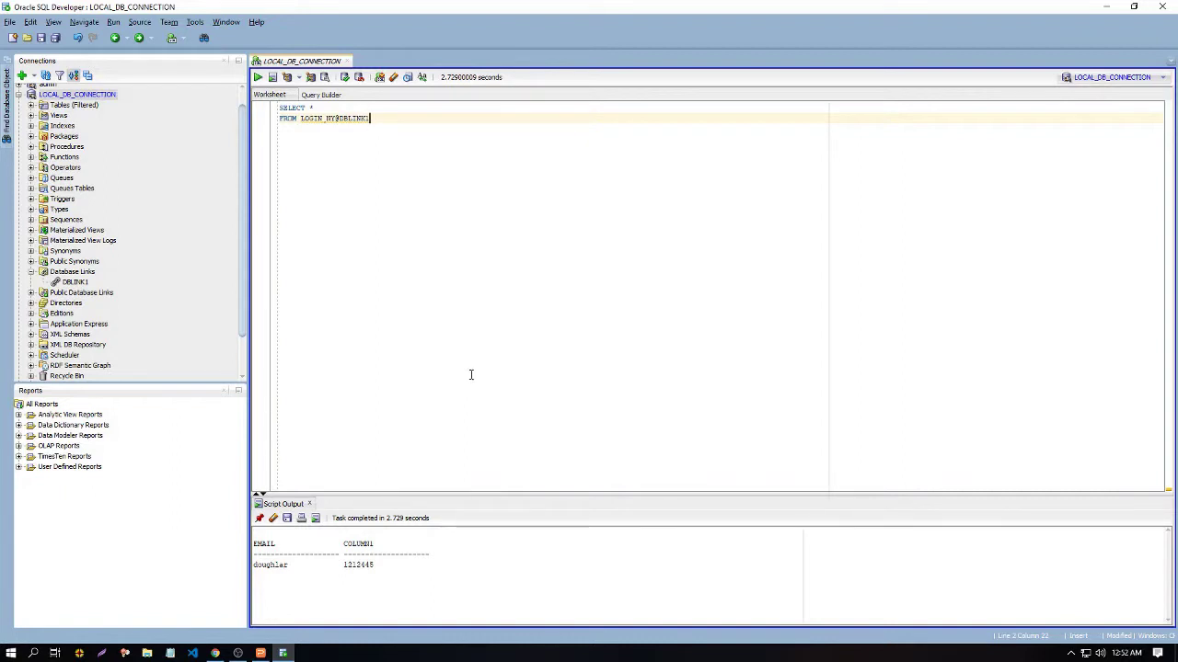
key(ctrl+a)
Step: Replace the worksheet query with the note '1. 17002'
key(Delete)
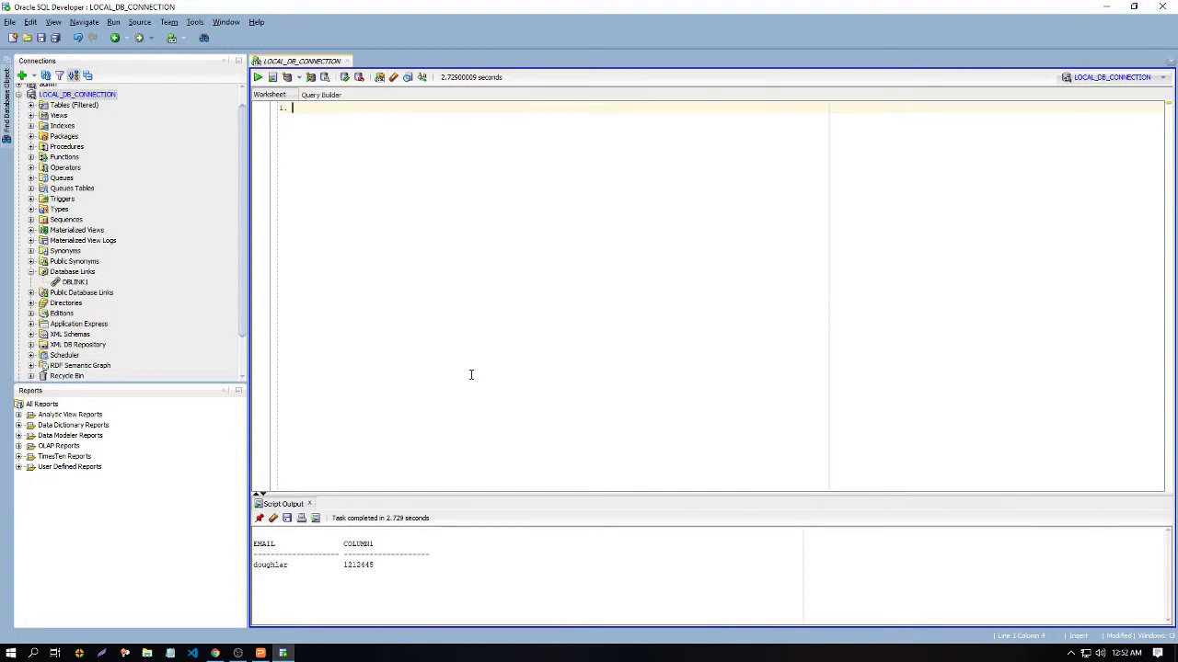
text(1. i)
text(7002)
key(Return)
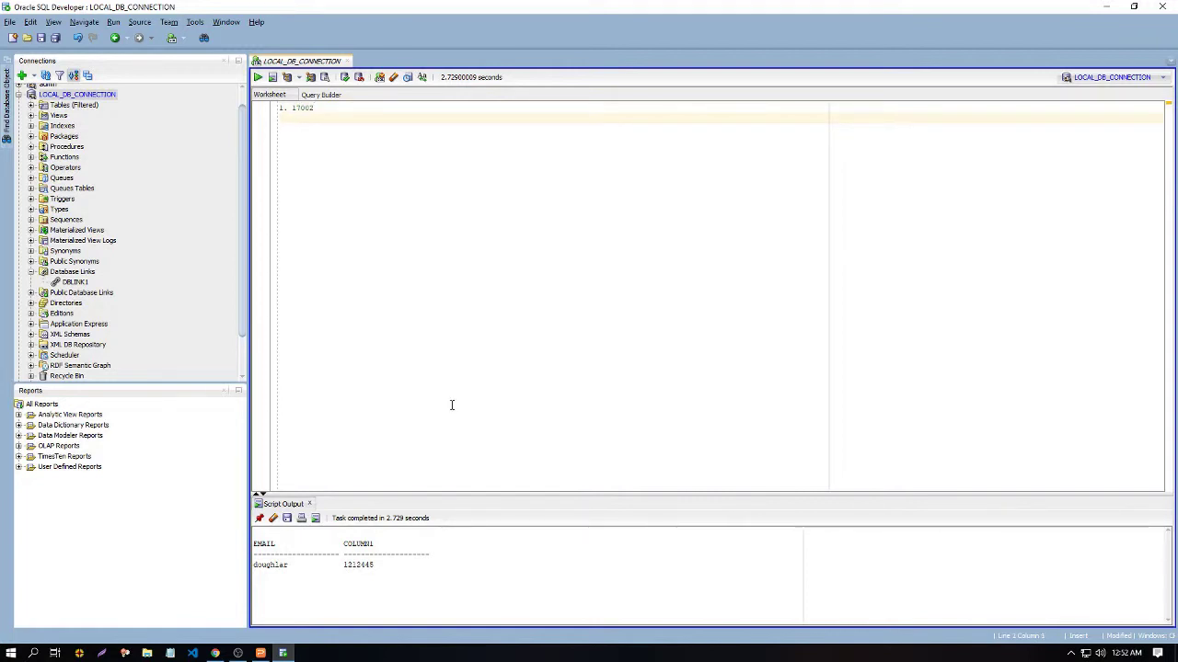
Step: Search Windows for 'ser' and launch the Services app
key(super+r)
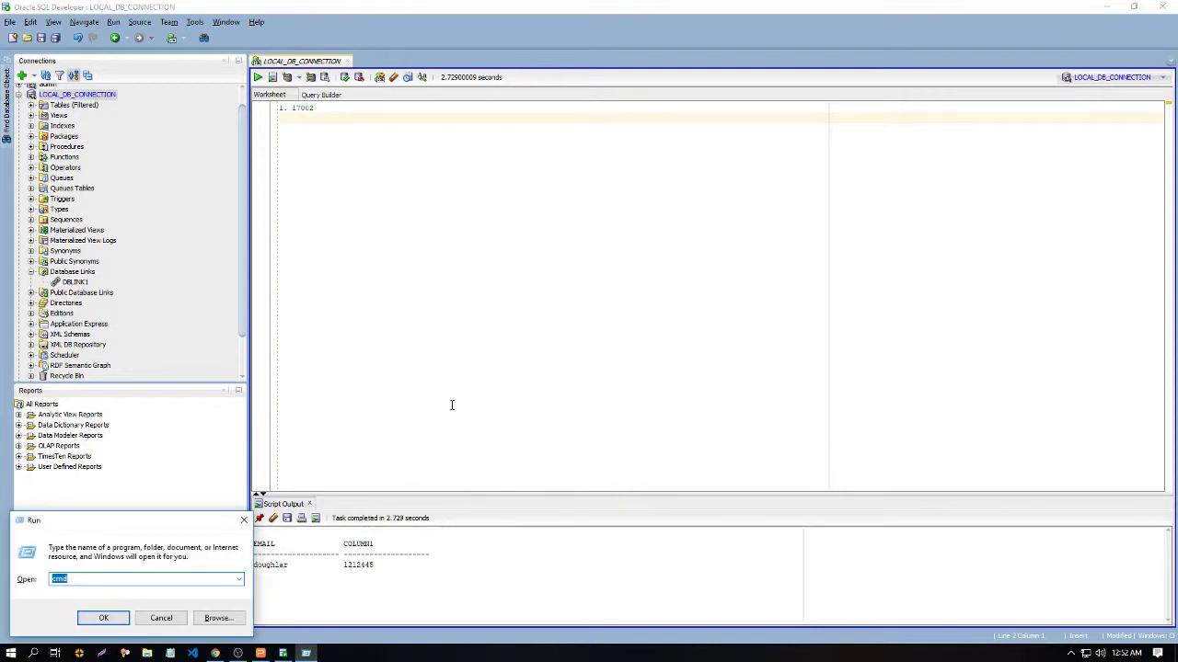
key(Escape)
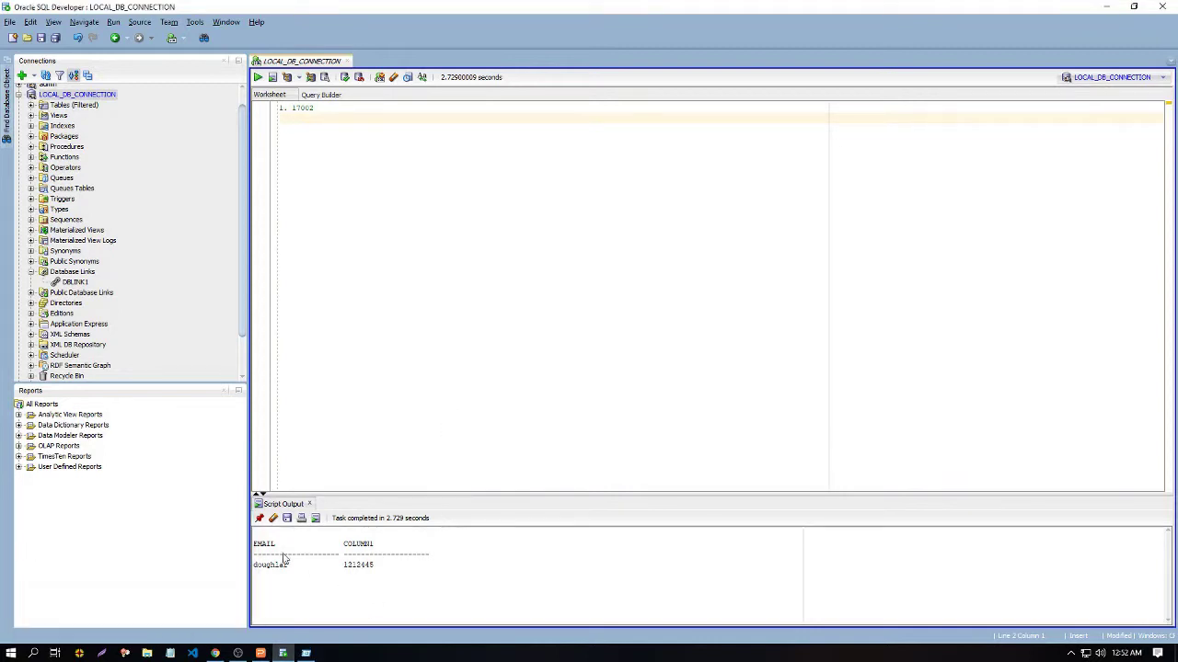
key(super)
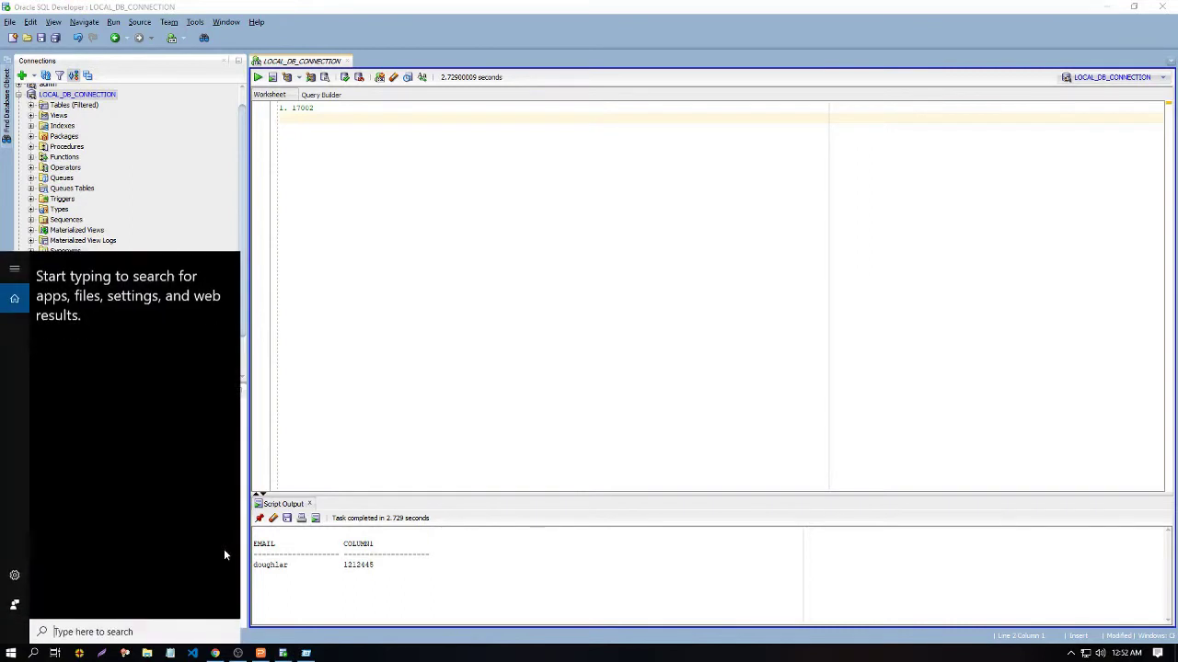
text(ser)
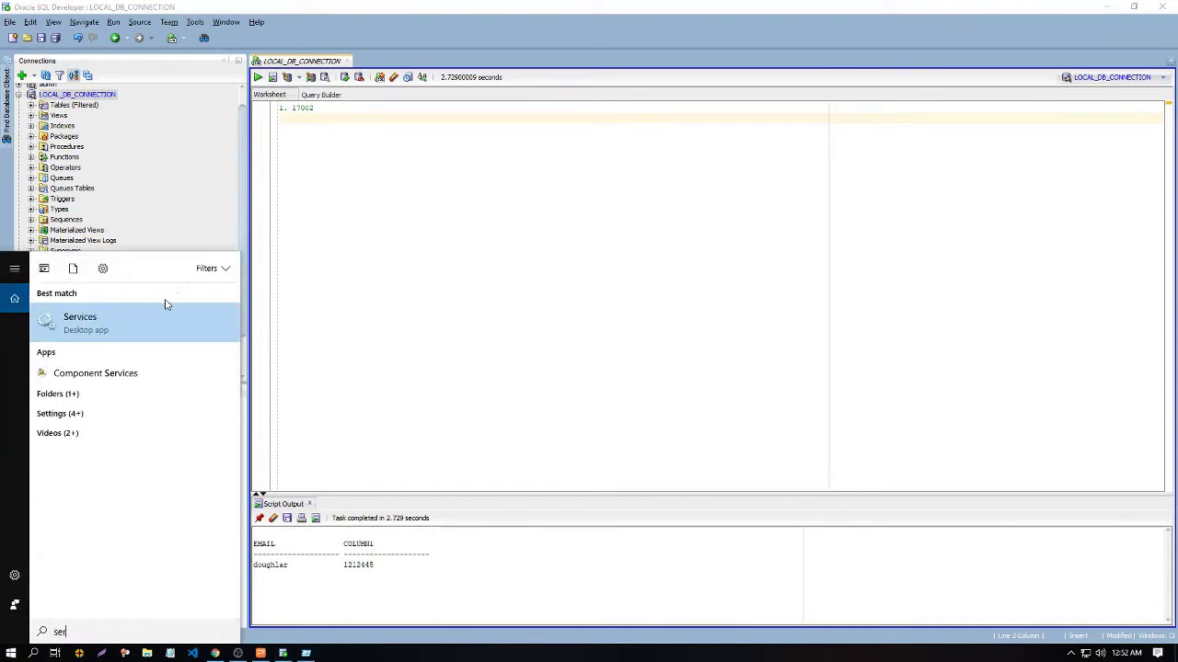
click(157, 329)
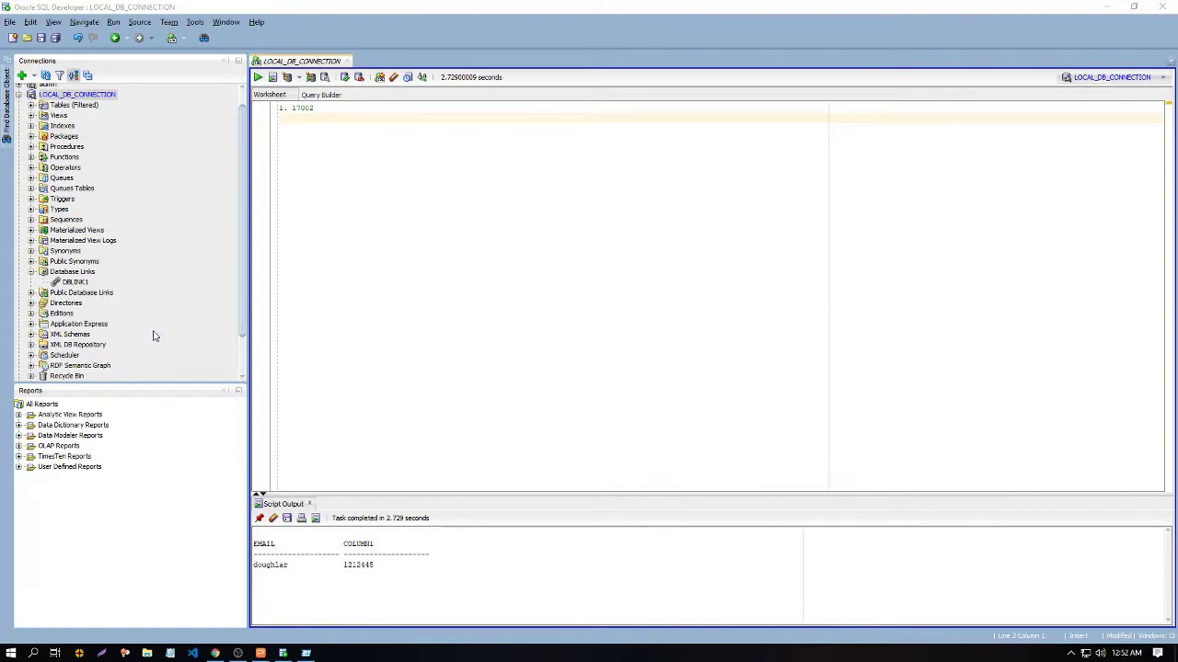
Step: Confirm OracleXETNSListener is Running with Automatic startup, then close Services
drag(660, 134, 650, 244)
click(372, 287)
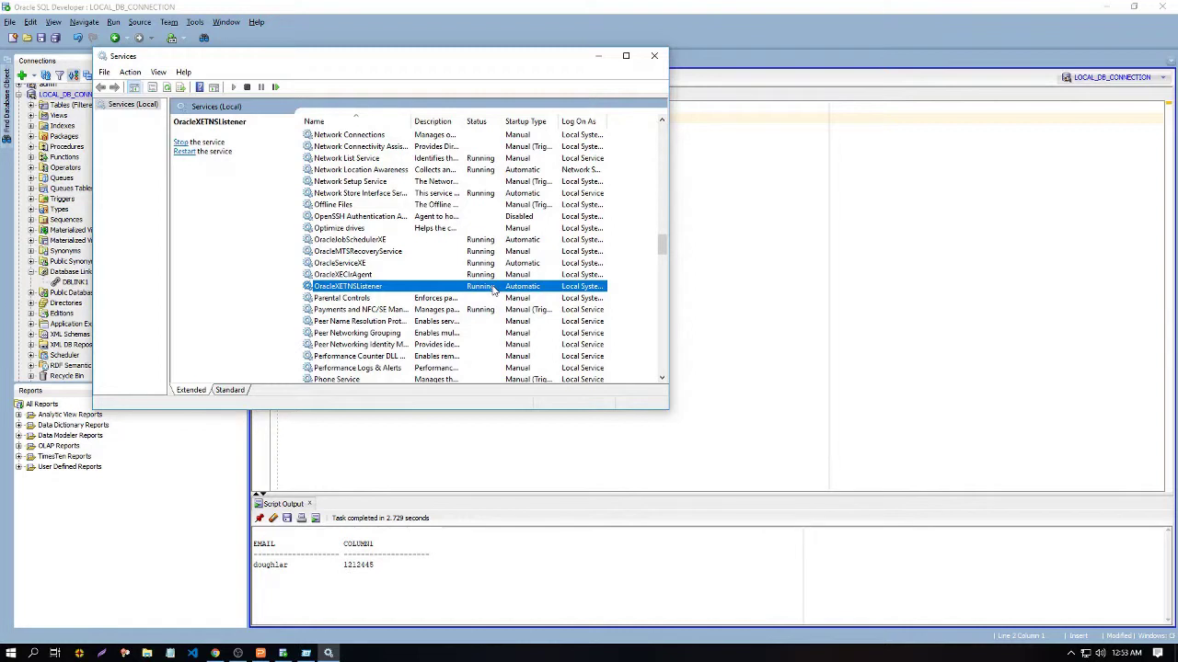
click(654, 58)
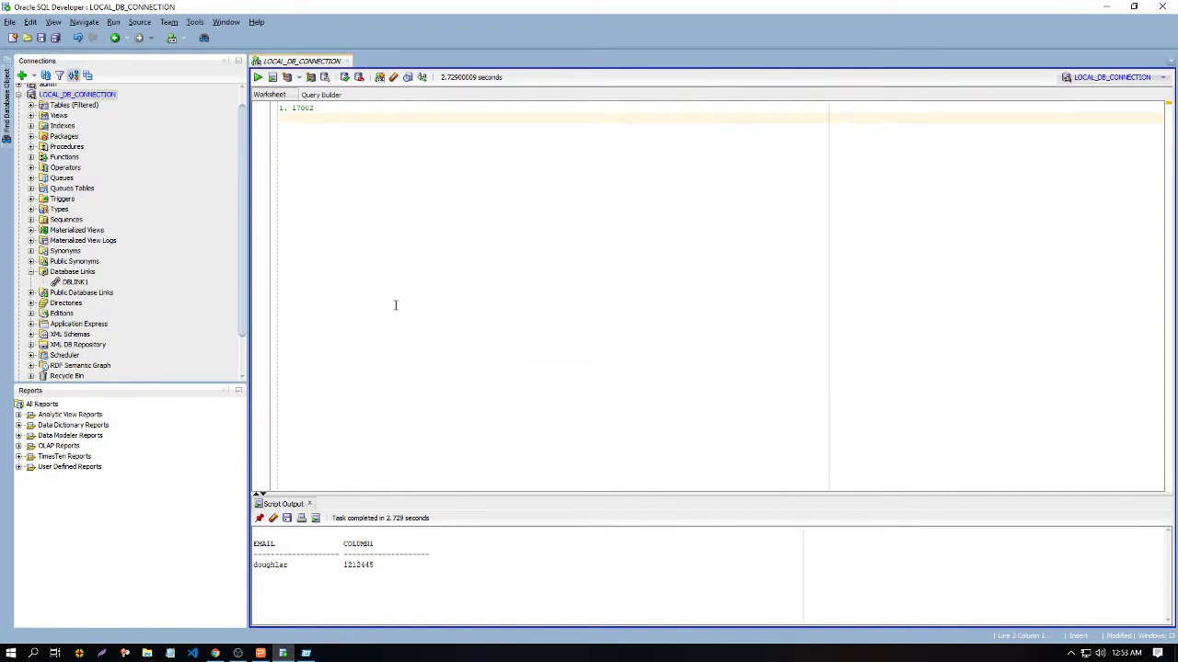
Step: Launch Command Prompt as administrator from the 'cmd' search
key(super)
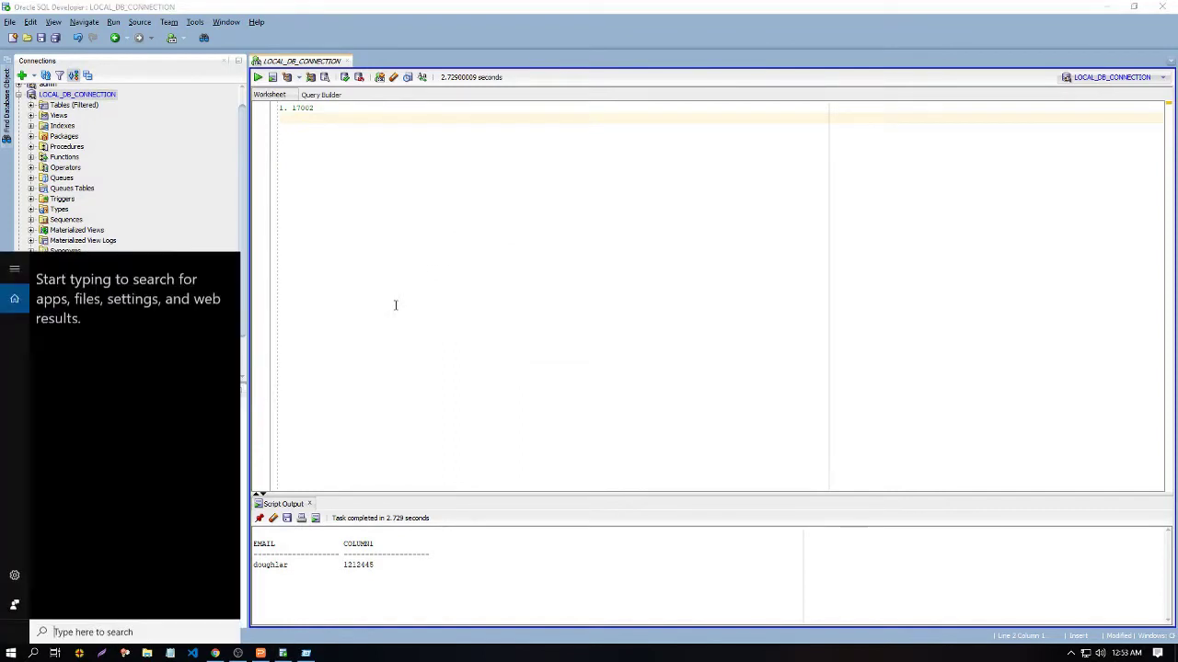
text(cmd)
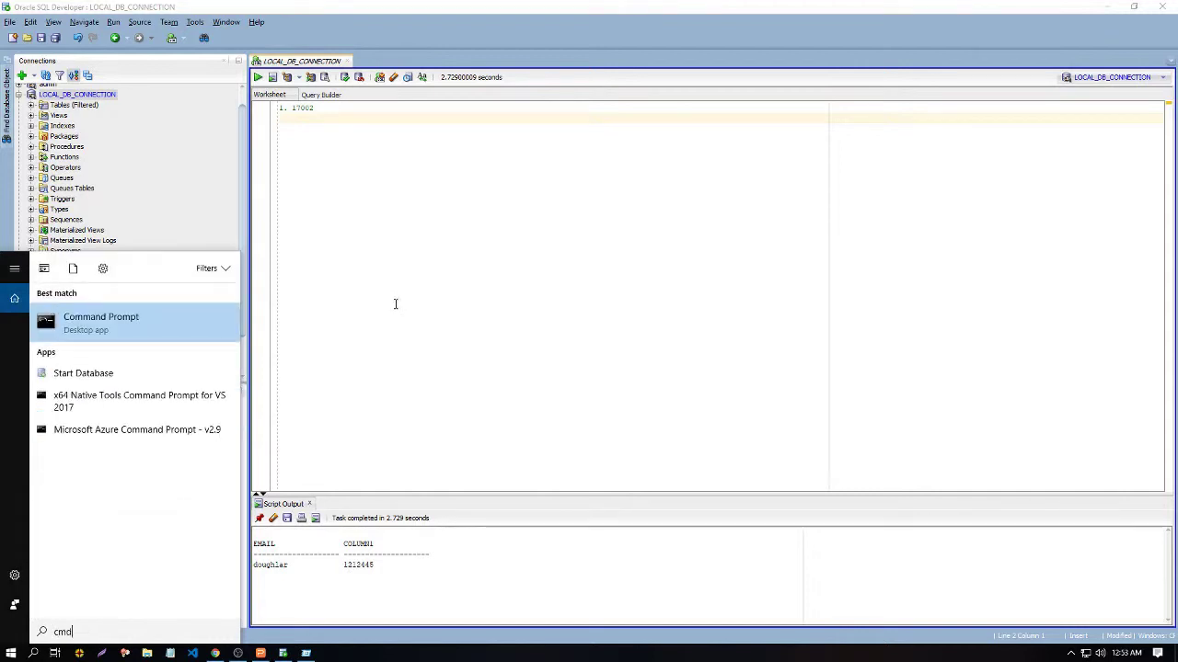
right_click(203, 335)
click(193, 343)
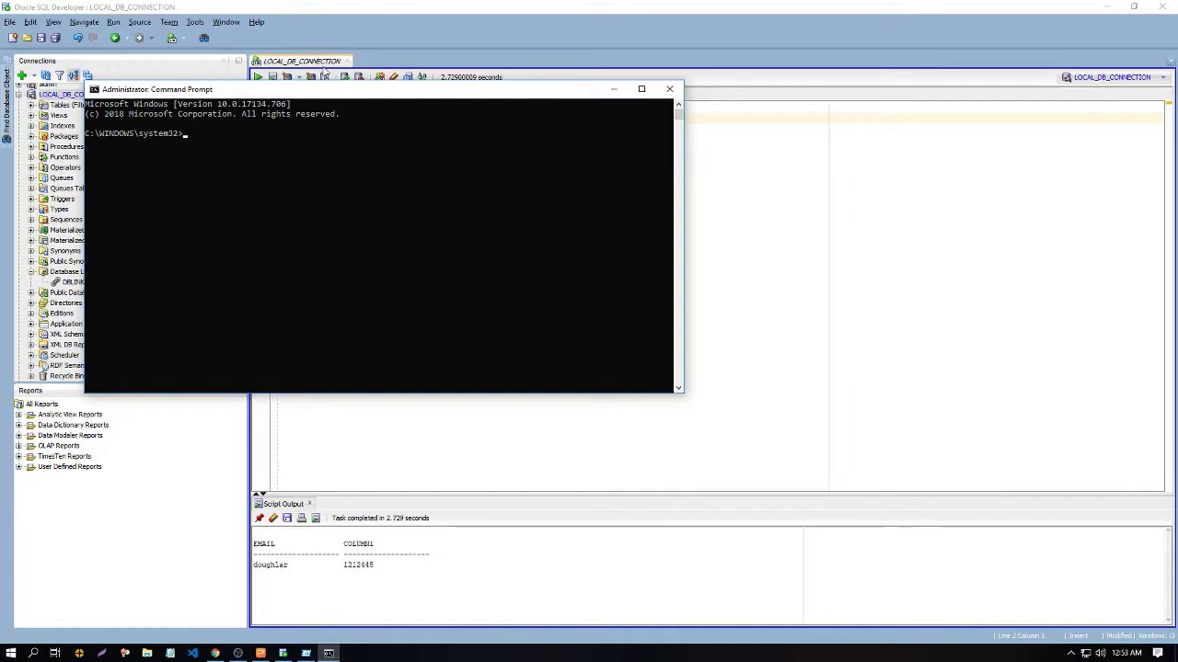
drag(335, 97, 505, 82)
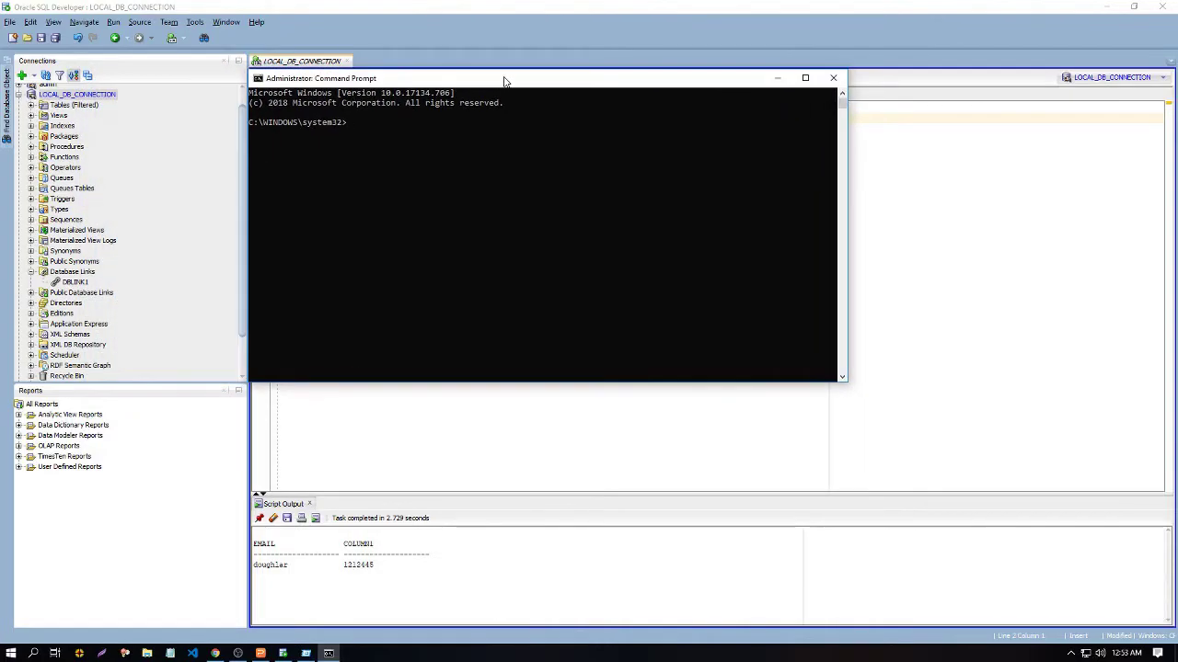
Step: Run lsnrctl start, which reports the listener already running, then lsnrctl stop, and minimise
text(lo)
text(nrct)
text(l start)
key(Return)
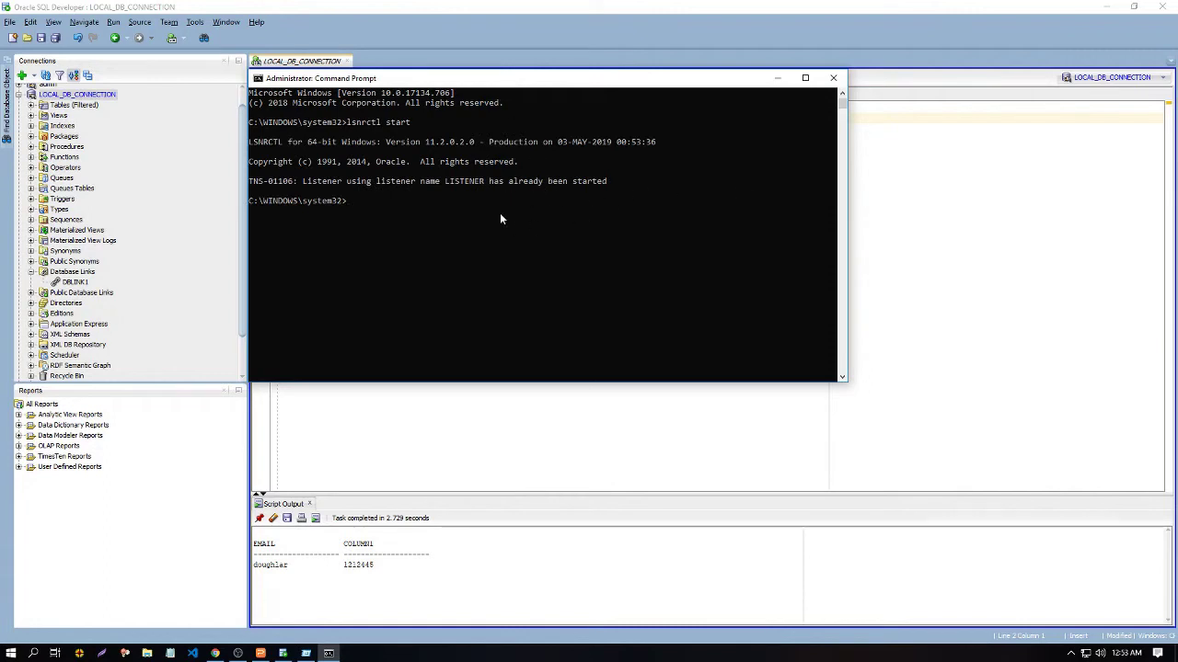
text(lsnrctl stop)
key(Return)
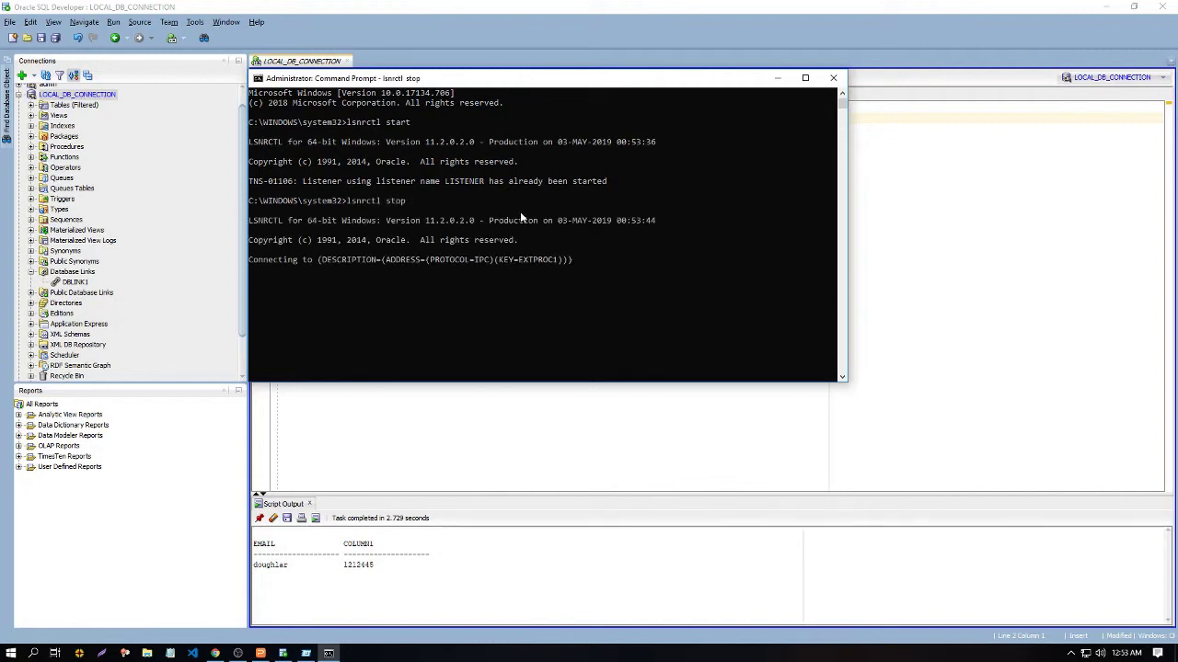
click(777, 77)
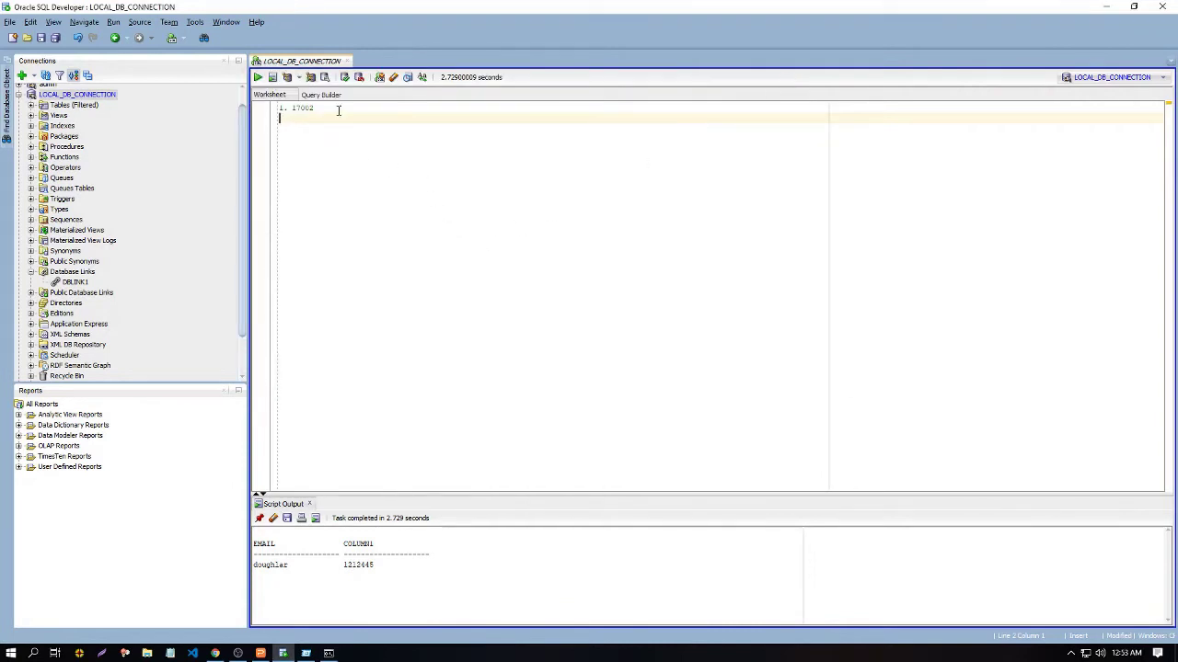
scroll(84, 209, up, 1)
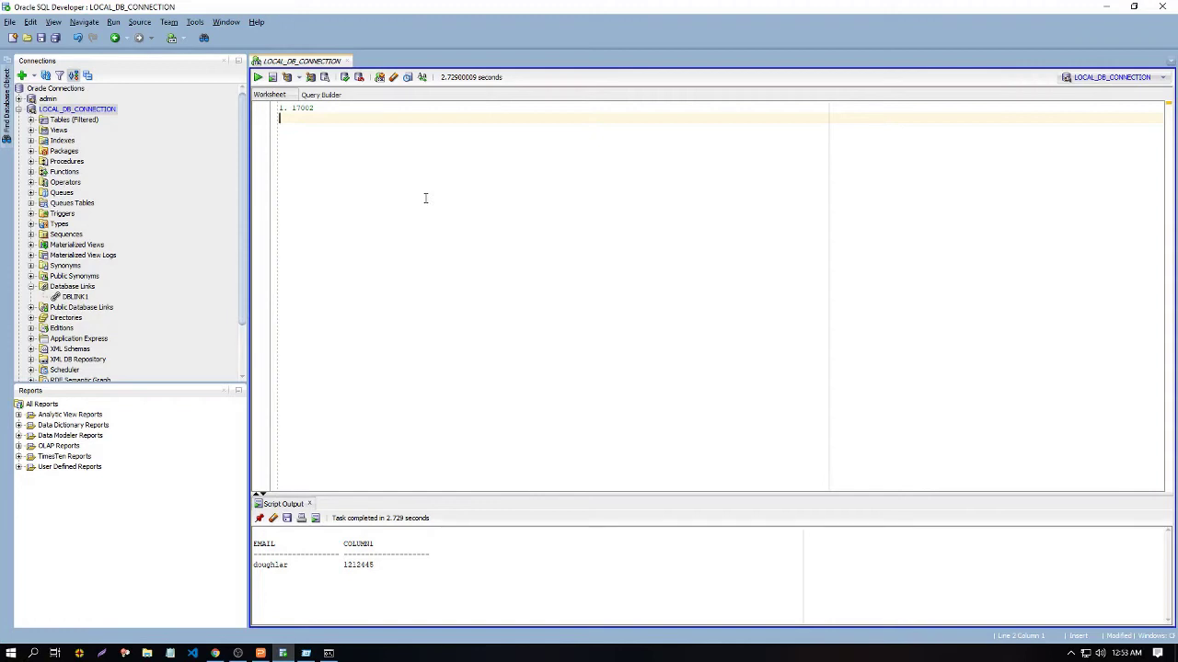
key(alt+s)
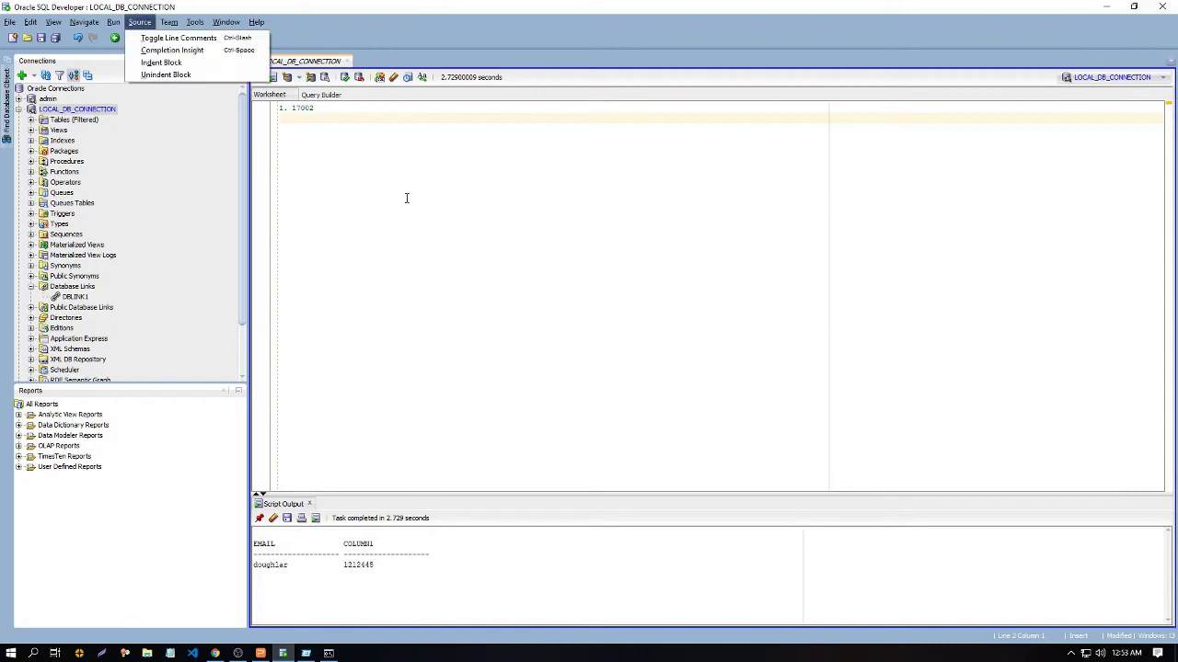
key(Escape)
click(197, 217)
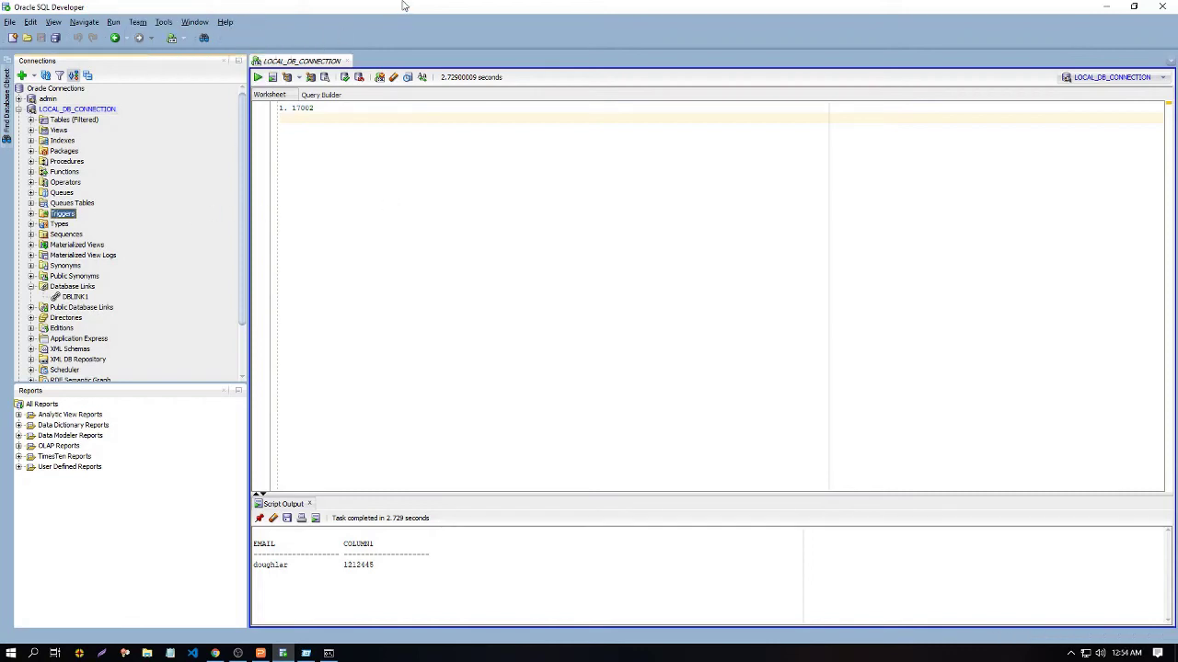